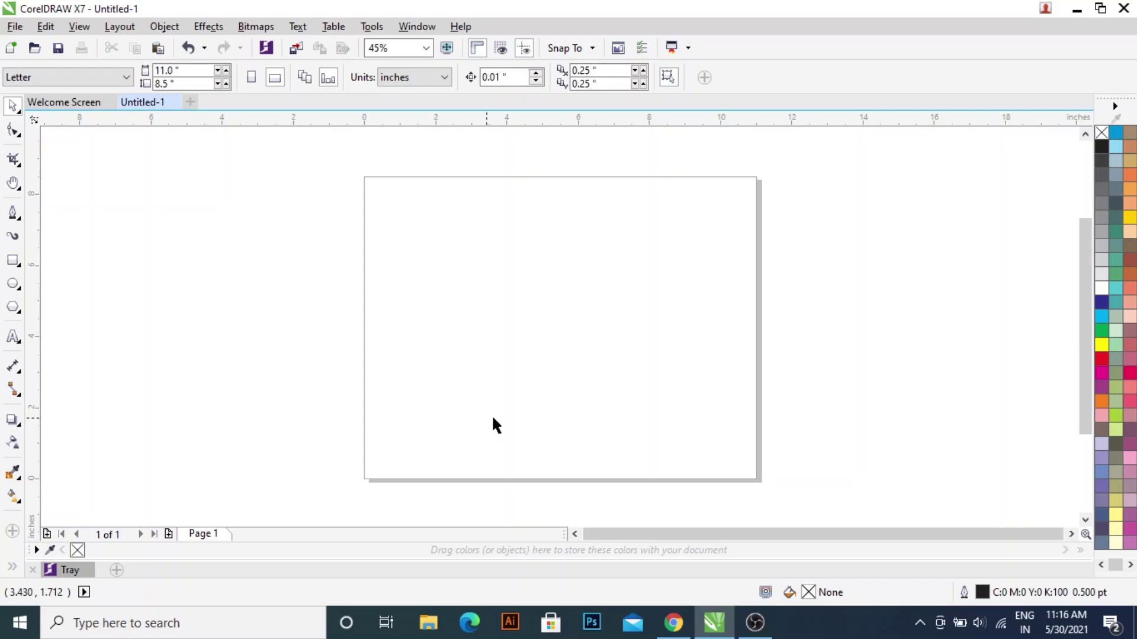
Switch to Chrome, copy the blue butterfly image from the search results, and paste it into the CorelDRAW document
click(666, 623)
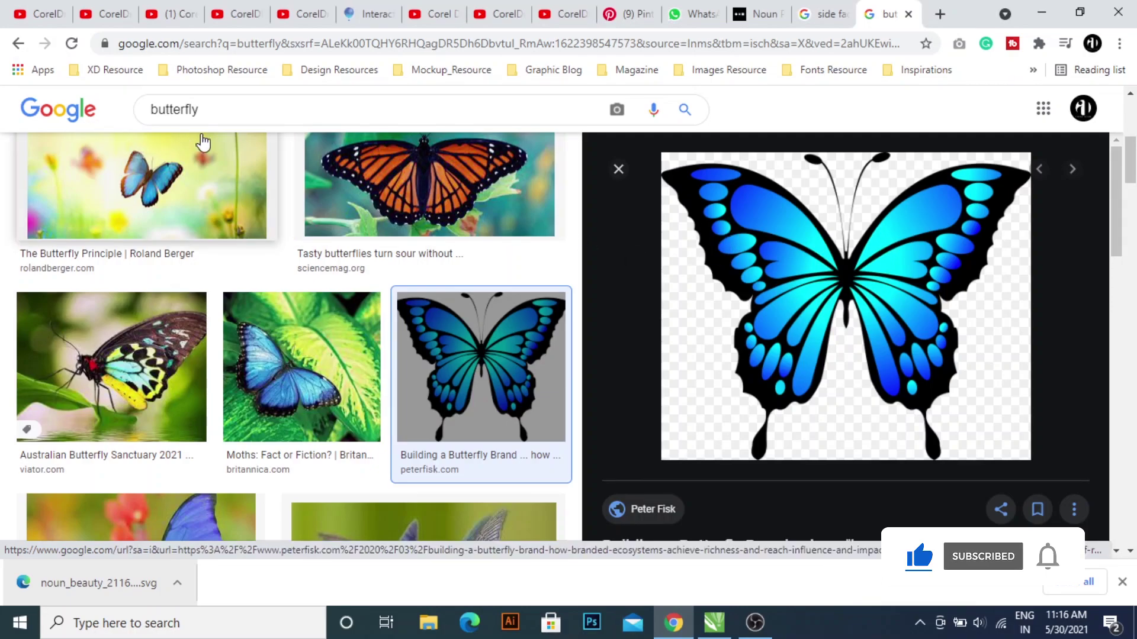
right_click(775, 255)
click(794, 460)
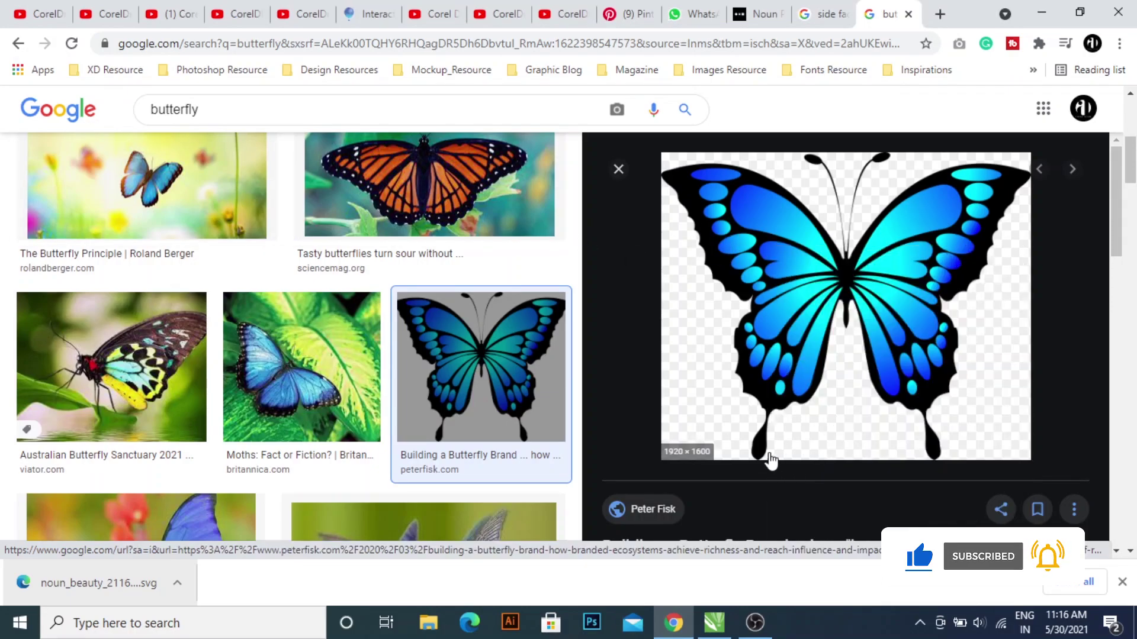
key(alt+Tab)
key(ctrl+v)
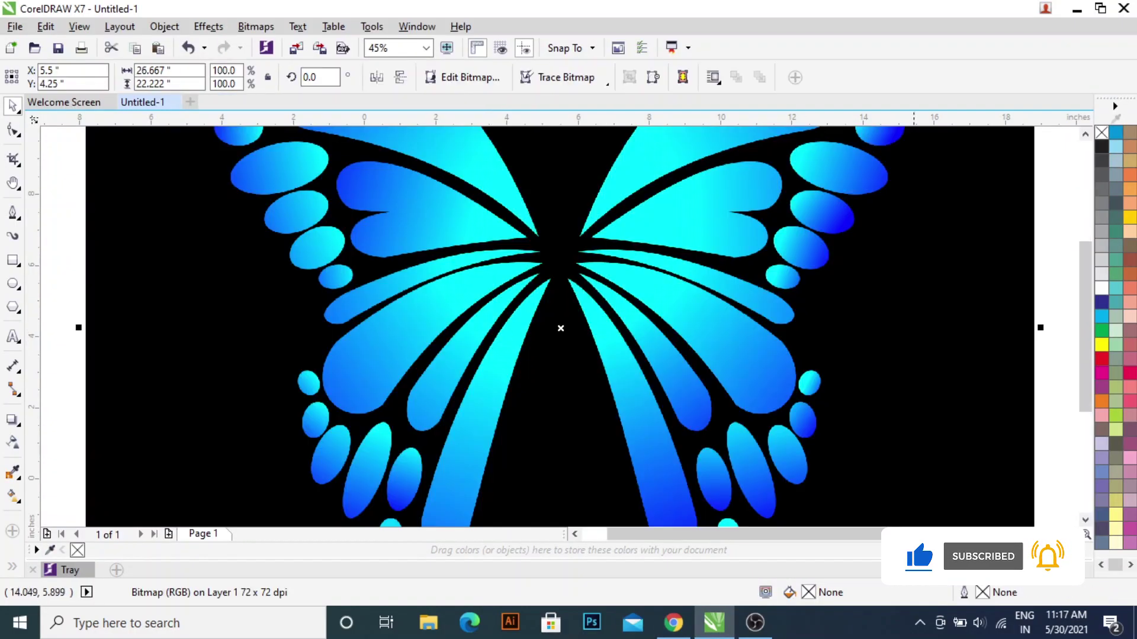
Scale the pasted butterfly image down to about 4.4 × 3.7 inches
scroll(1052, 342, down, 3)
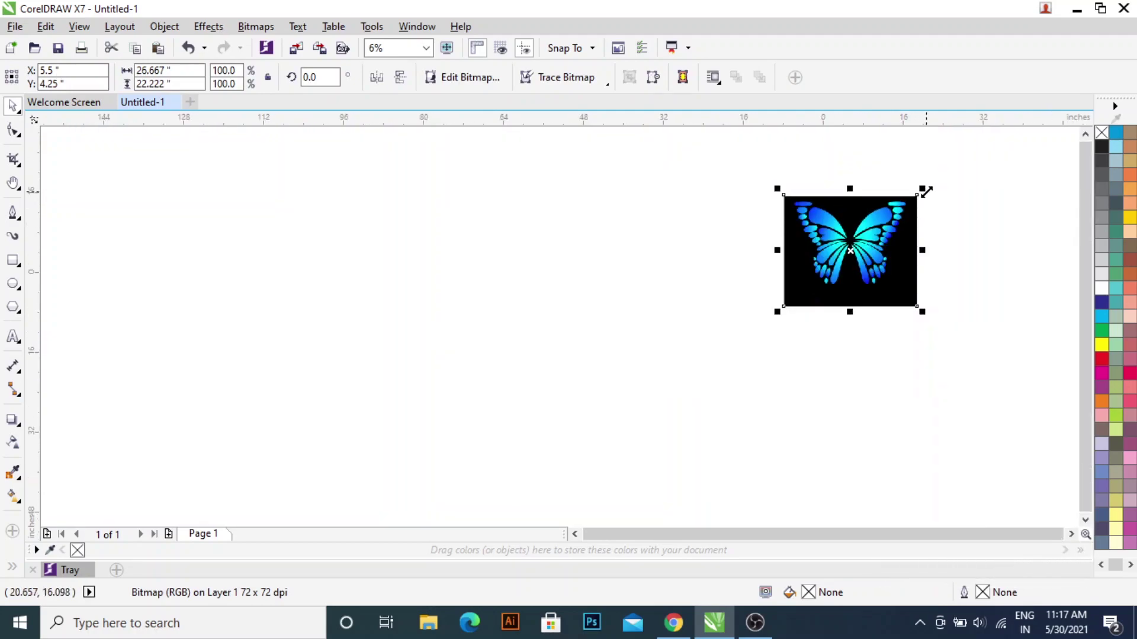
drag(916, 195, 878, 231)
scroll(878, 230, up, 3)
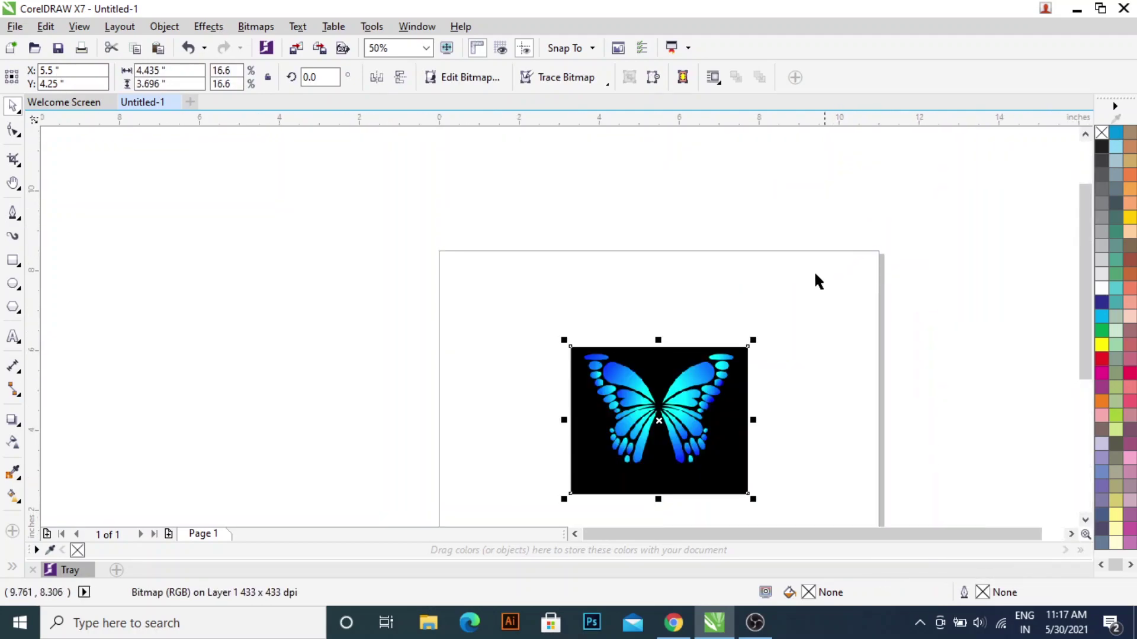
Copy the woman's profile photo from Chrome's "side face beauty" image results and paste it into the CorelDRAW document
key(alt+Tab)
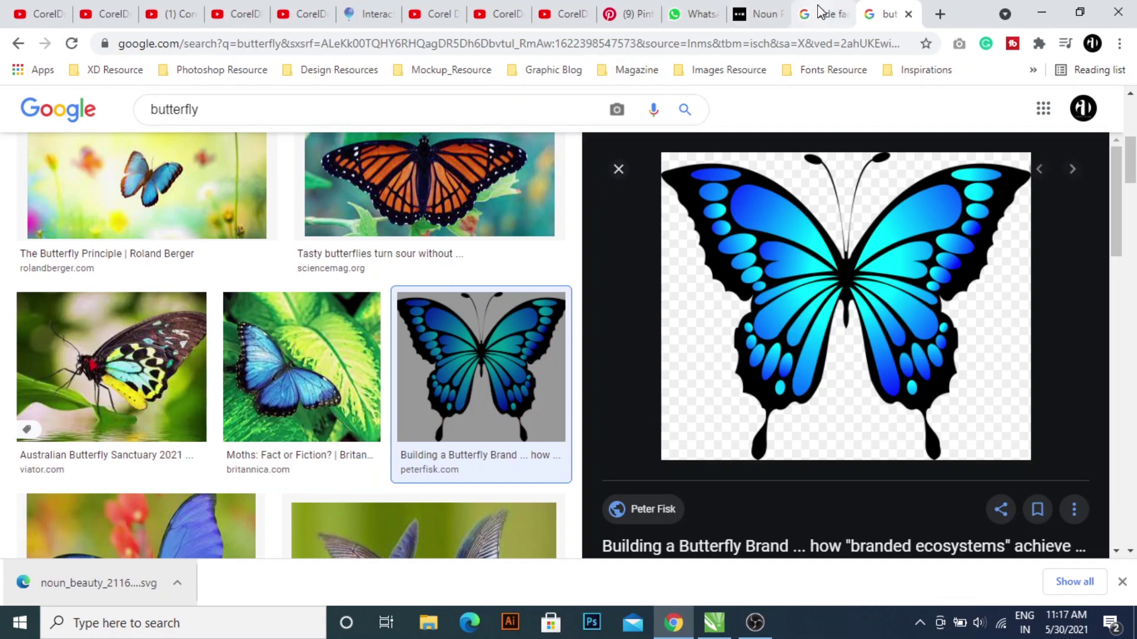
click(820, 13)
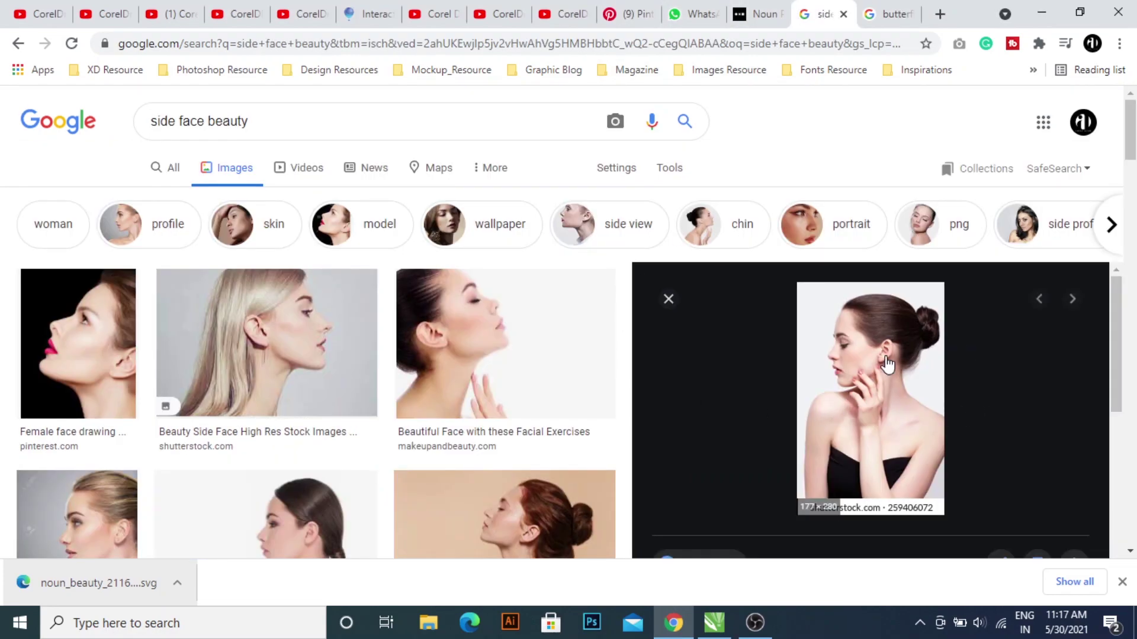
right_click(875, 353)
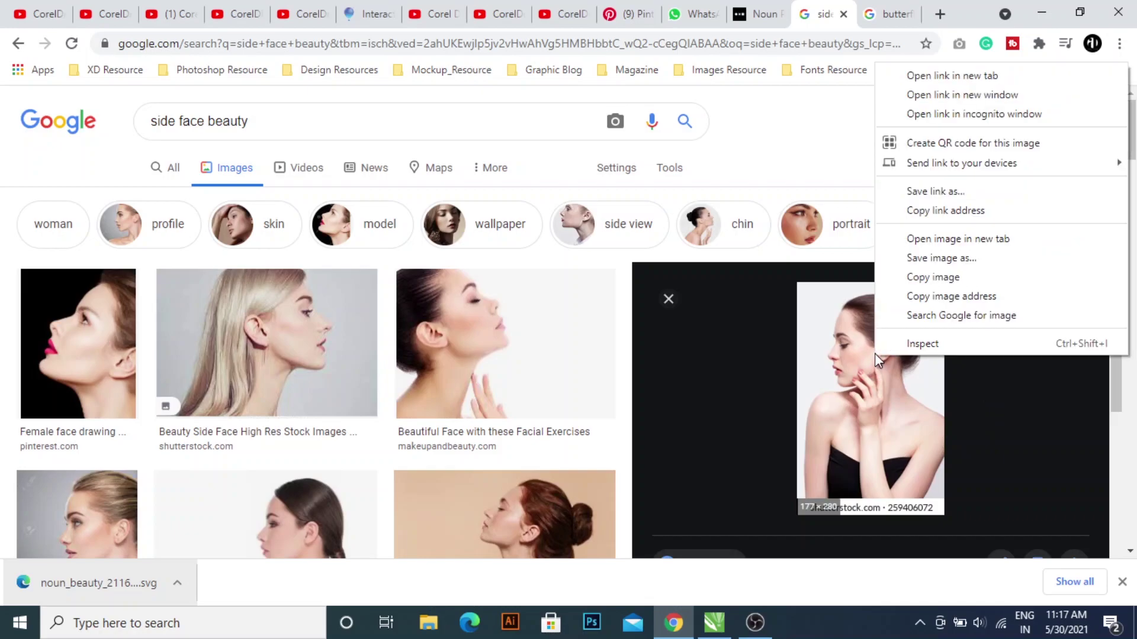
click(932, 278)
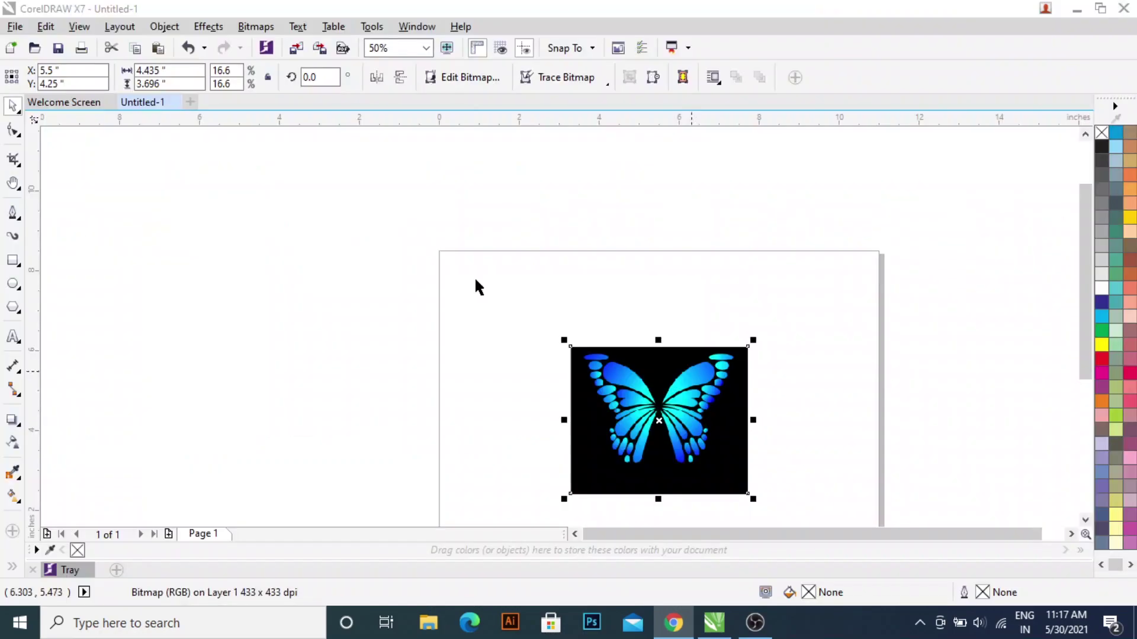
key(alt+Tab)
key(ctrl+v)
Move both images off the page to its left side, and bring the woman's photo back onto the page by itself
drag(666, 388, 830, 388)
drag(944, 309, 556, 520)
drag(700, 372, 233, 370)
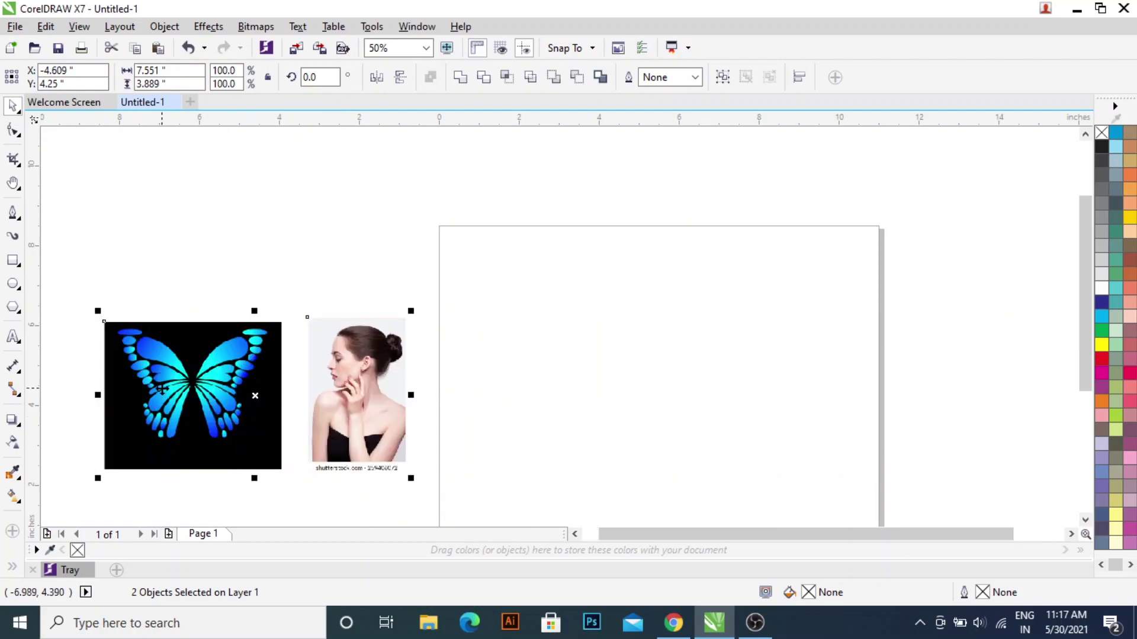
click(292, 394)
drag(335, 373, 635, 375)
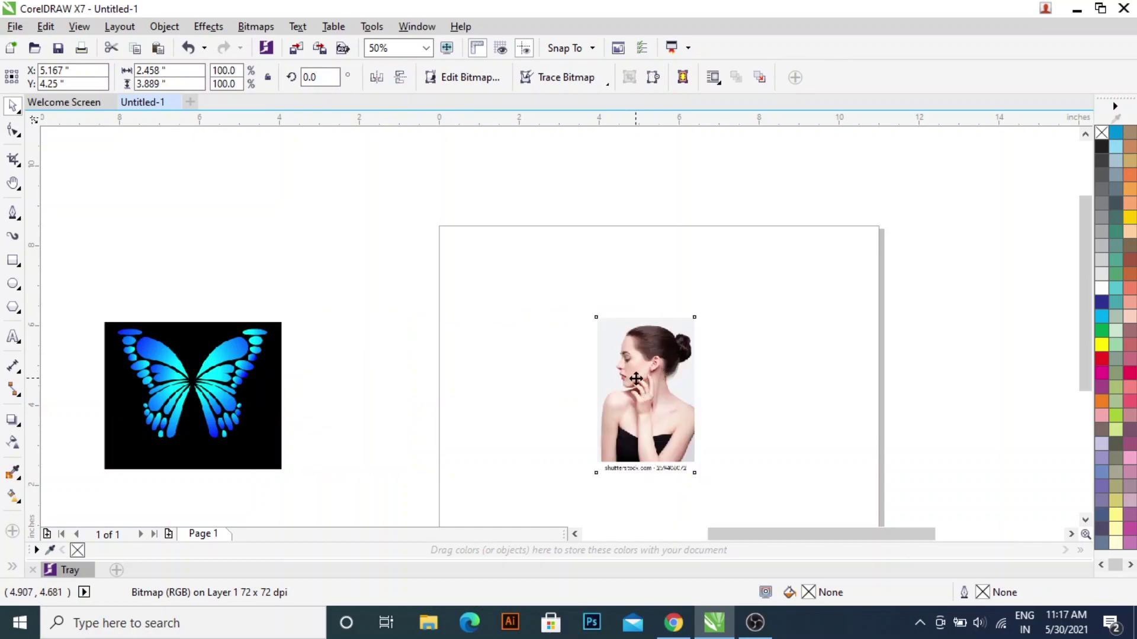
Trace the woman's profile with the Pen tool from the top of the hair along forehead, nose and lips to the chin
scroll(636, 379, up, 3)
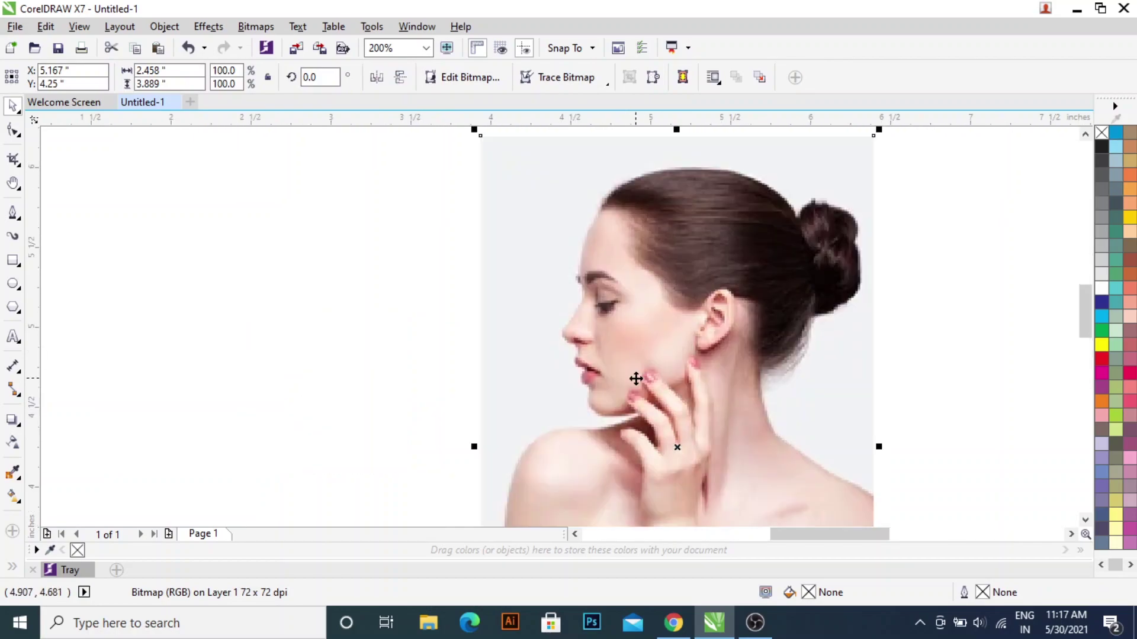
click(12, 213)
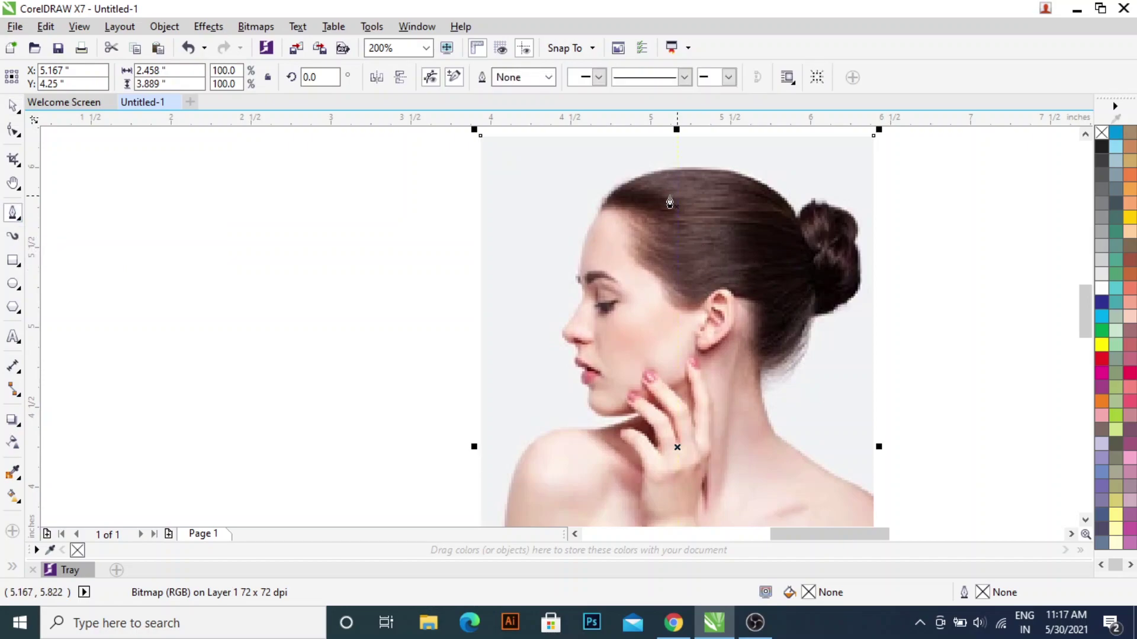
click(678, 170)
drag(599, 209, 587, 246)
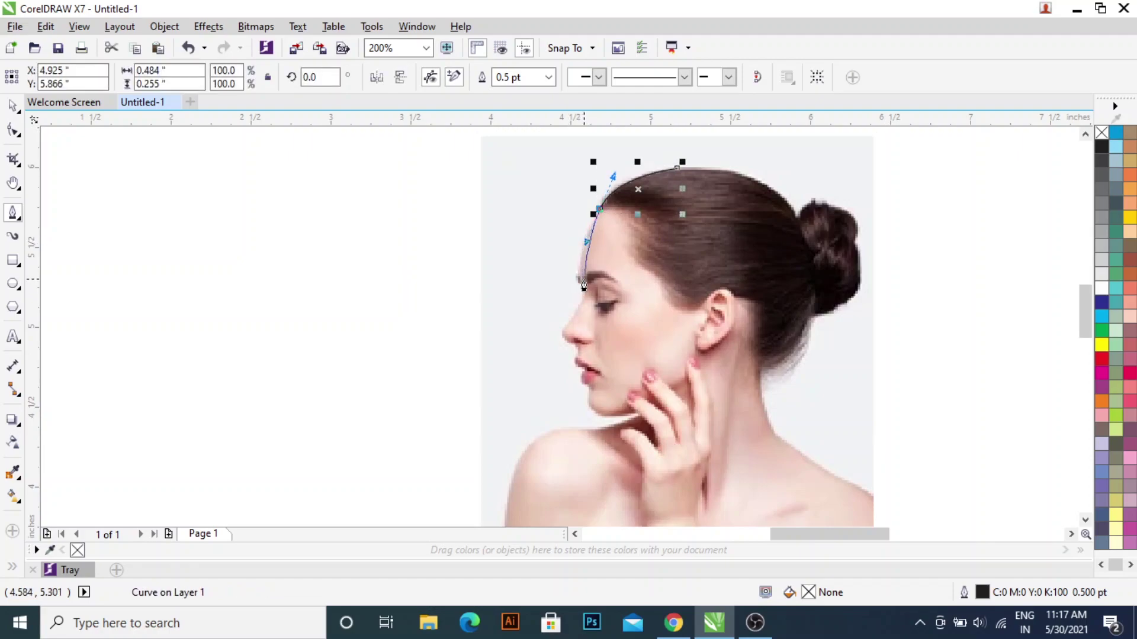
drag(583, 280, 602, 376)
key(ctrl+z)
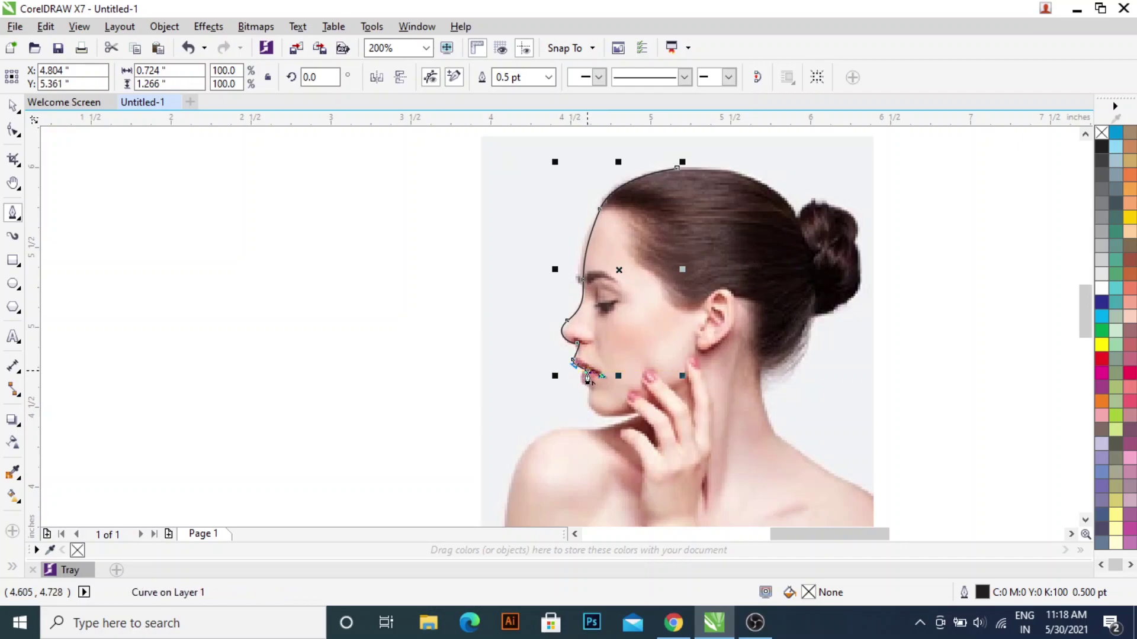
drag(583, 384, 647, 412)
key(ctrl+z)
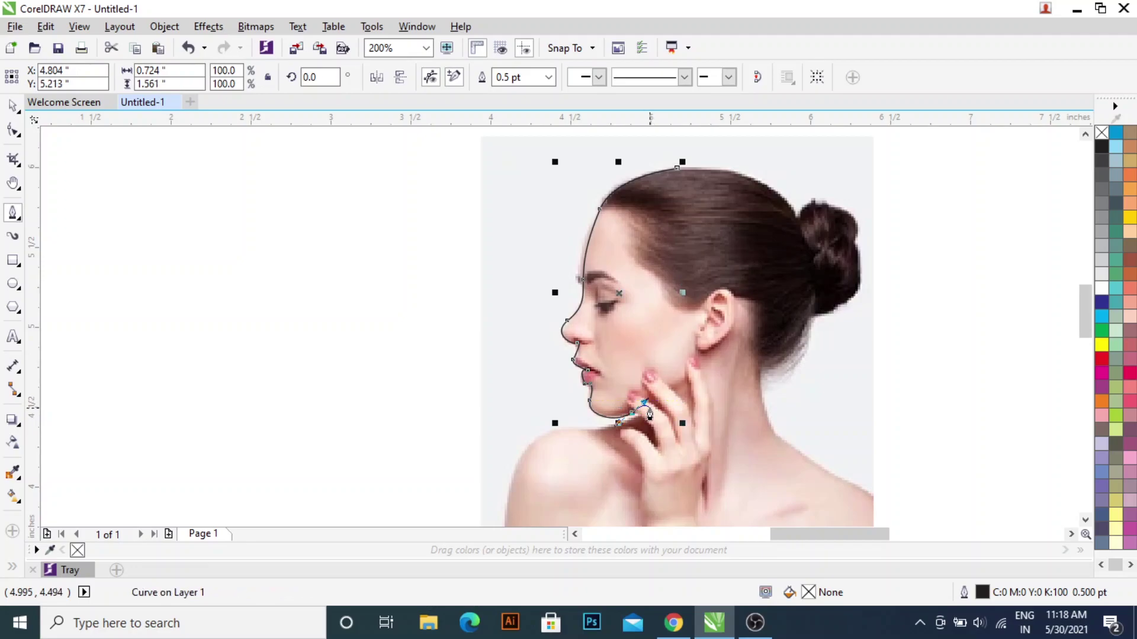
Draw a closed curved outline around the woman's eyebrow with the Pen tool
scroll(619, 296, up, 2)
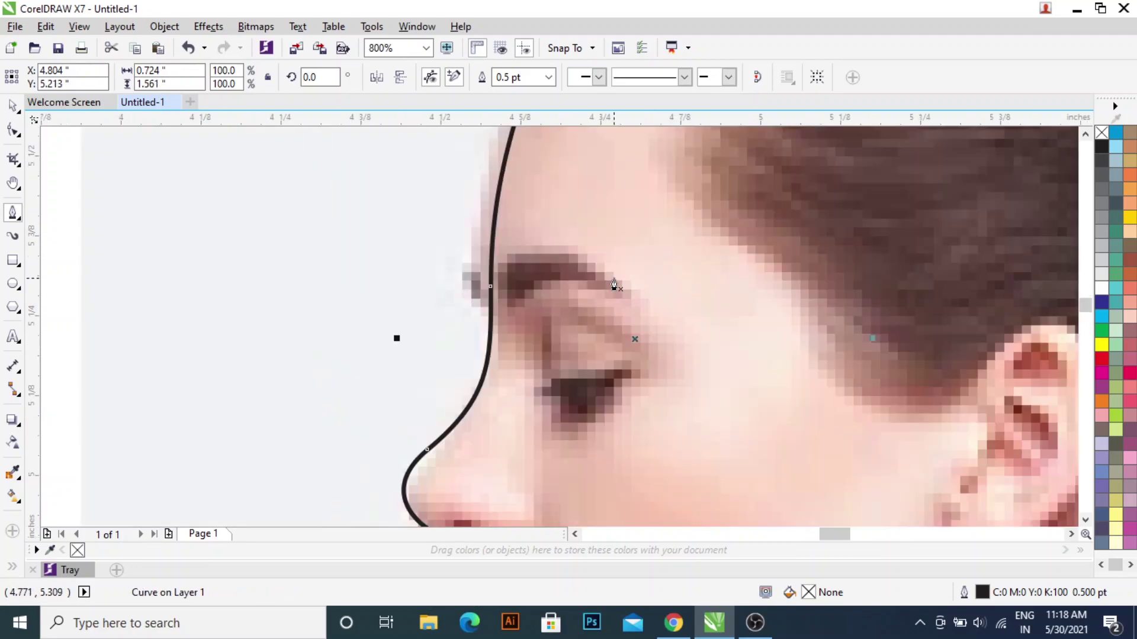
click(514, 319)
drag(616, 298, 694, 327)
alt+click(617, 299)
drag(532, 250, 461, 248)
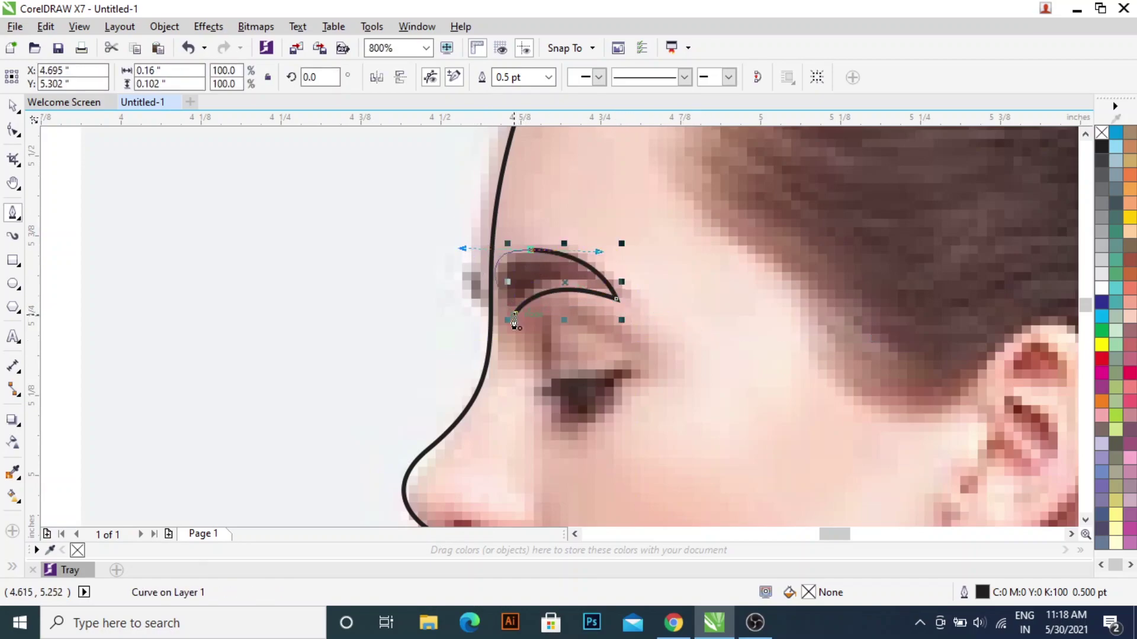
alt+click(531, 250)
drag(506, 288, 520, 326)
alt+click(506, 288)
click(514, 315)
Draw a closed three-node outline around the woman's eye, about 0.15 × 0.09 inches
click(540, 395)
drag(626, 370, 673, 380)
key(super)
key(super)
click(584, 424)
drag(541, 393, 504, 432)
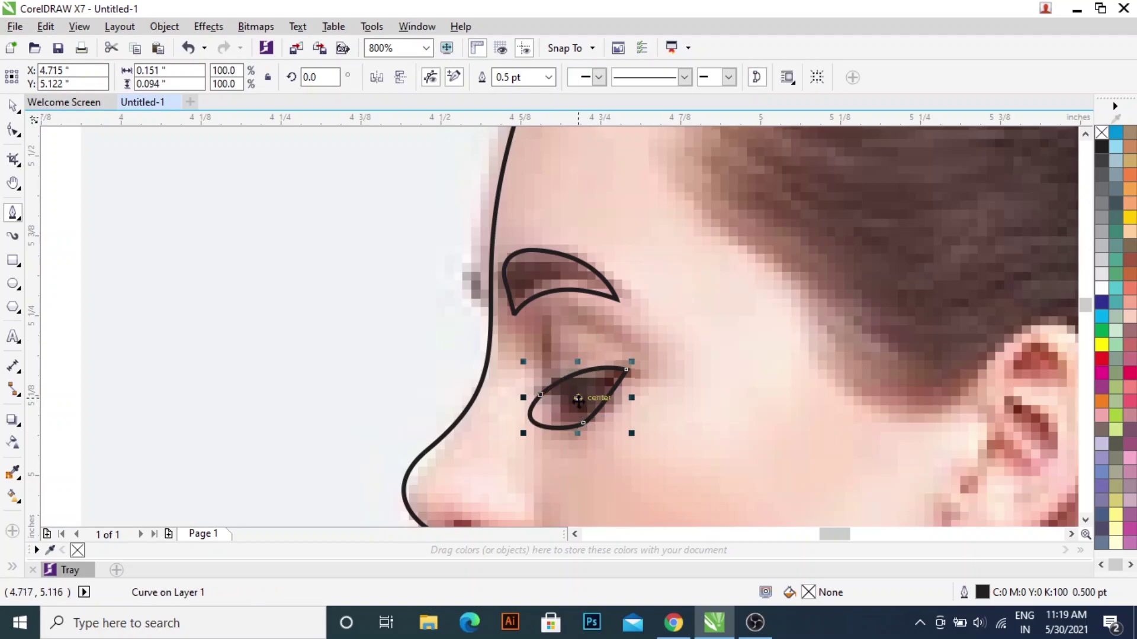
Move the reference photo to the right, clear of the traced face outlines
scroll(578, 398, down, 1)
click(13, 130)
scroll(493, 329, down, 1)
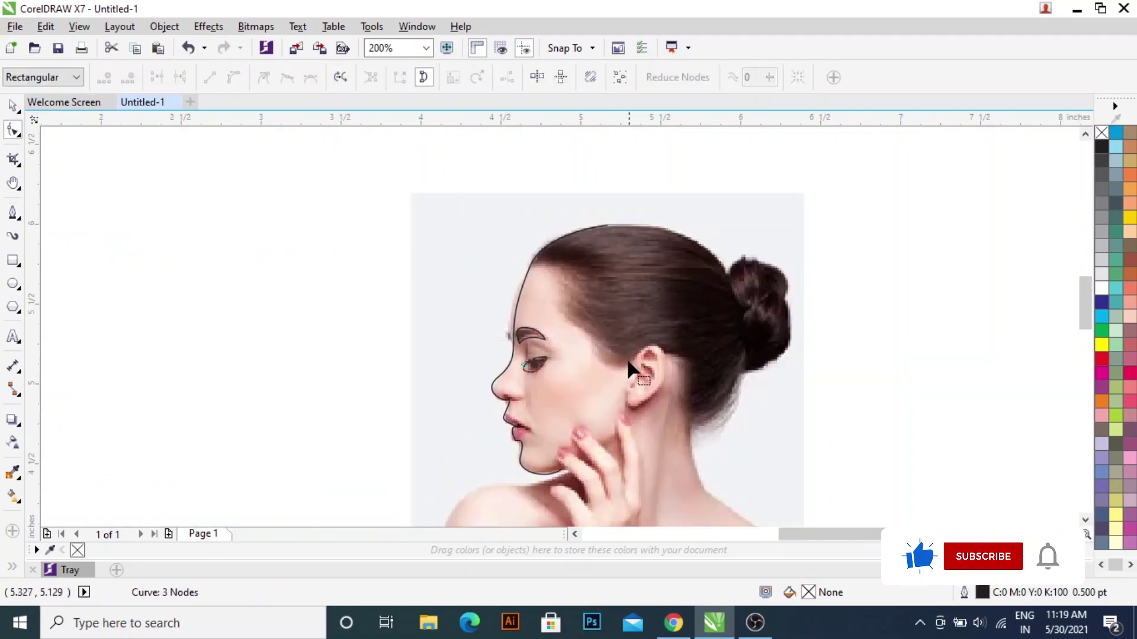
key(space)
drag(602, 368, 863, 371)
scroll(501, 443, up, 2)
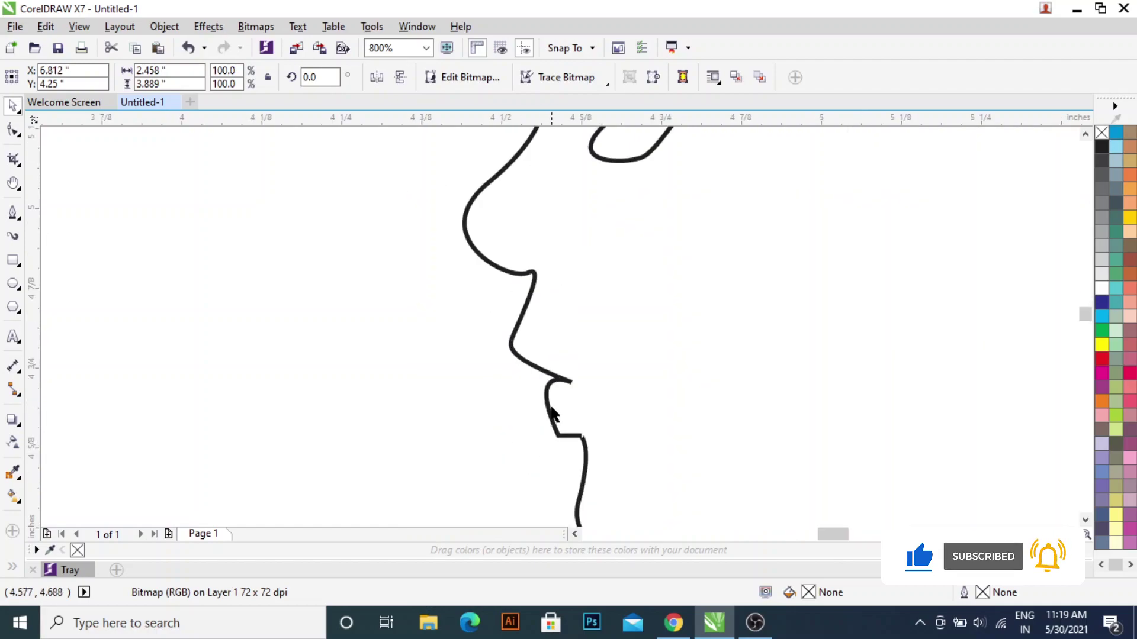
drag(552, 416, 498, 381)
key(ctrl+z)
Bow the straight segment beneath the lower lip upward by adjusting the handle of its inner node with the Shape tool
click(13, 130)
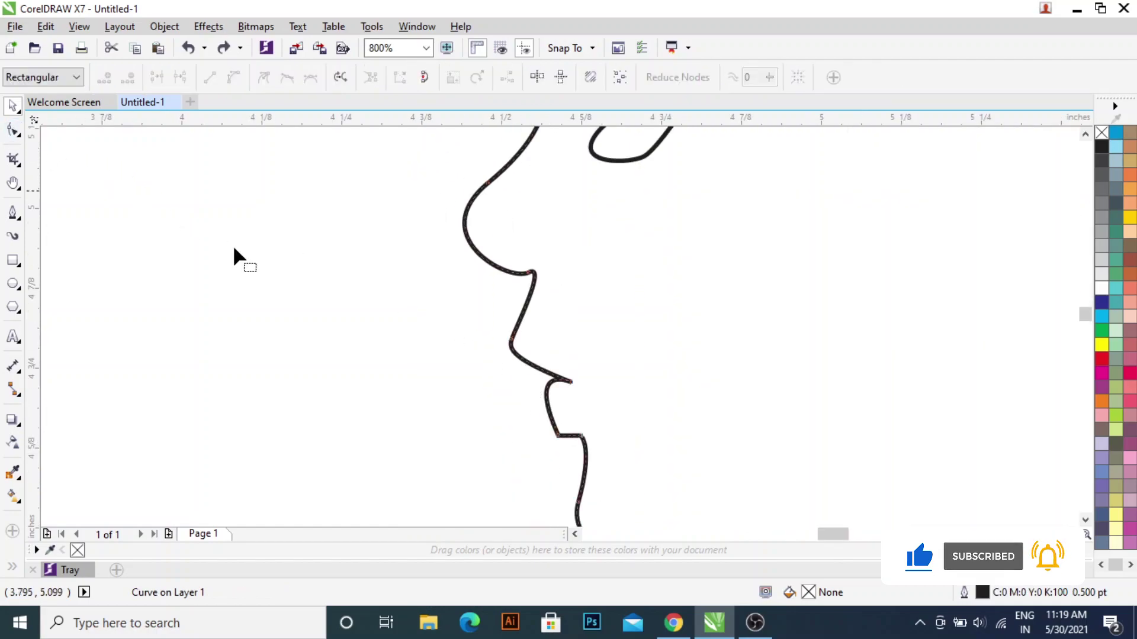
click(583, 437)
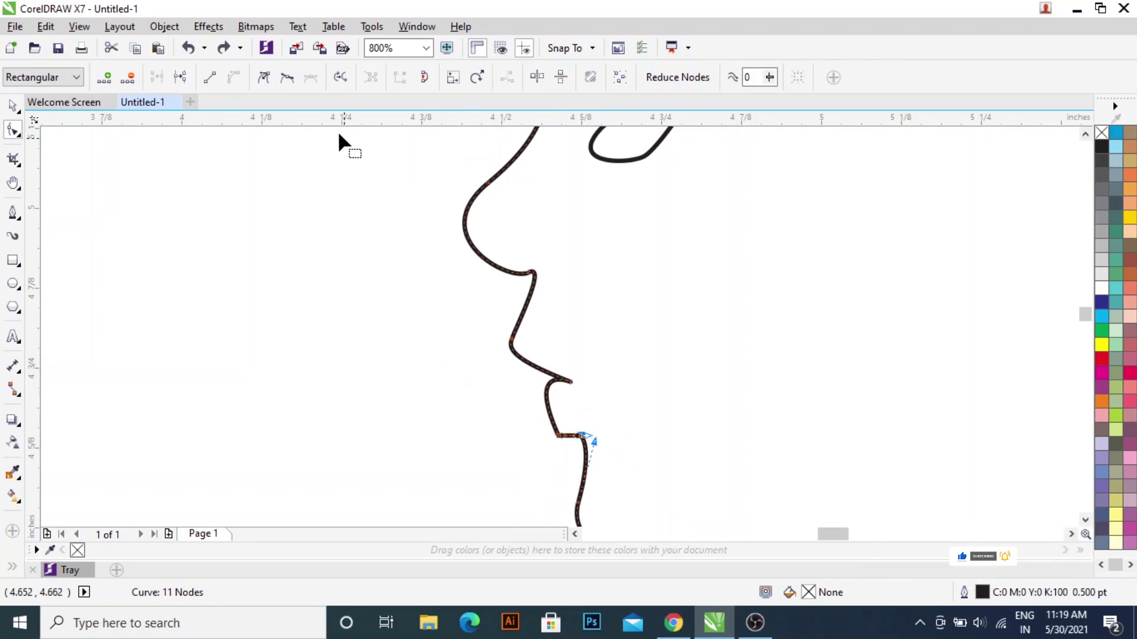
click(209, 78)
key(ctrl+z)
scroll(631, 439, up, 3)
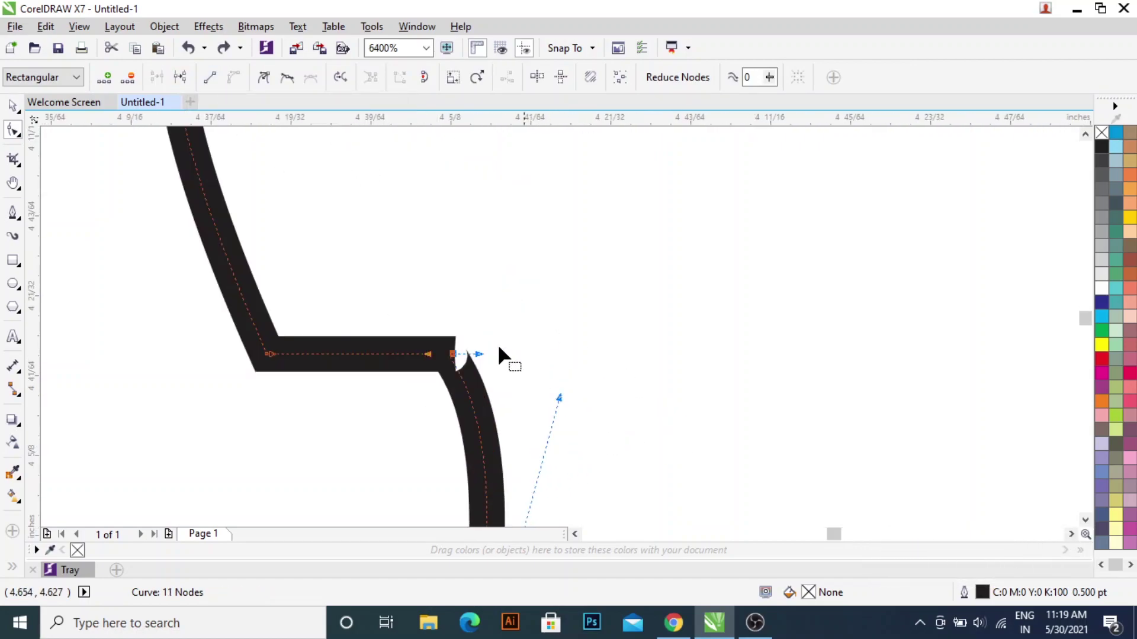
drag(479, 354, 422, 286)
scroll(439, 362, down, 2)
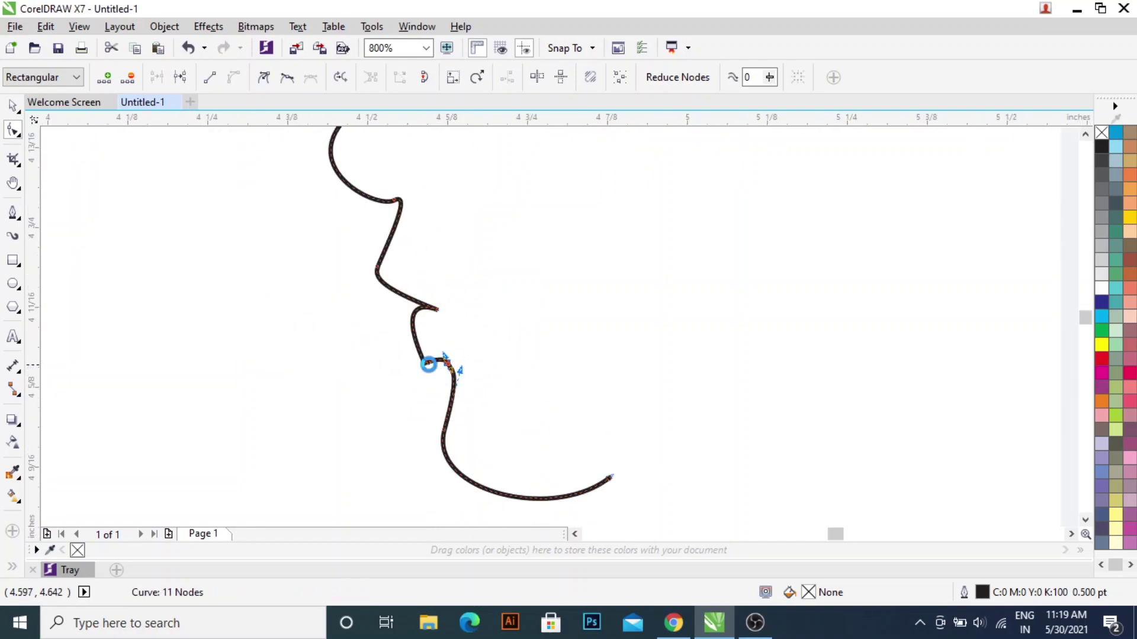
Round the lower lip's sharp corner by adding a node on each side, deleting the corner node and pulling the segment outward
click(419, 362)
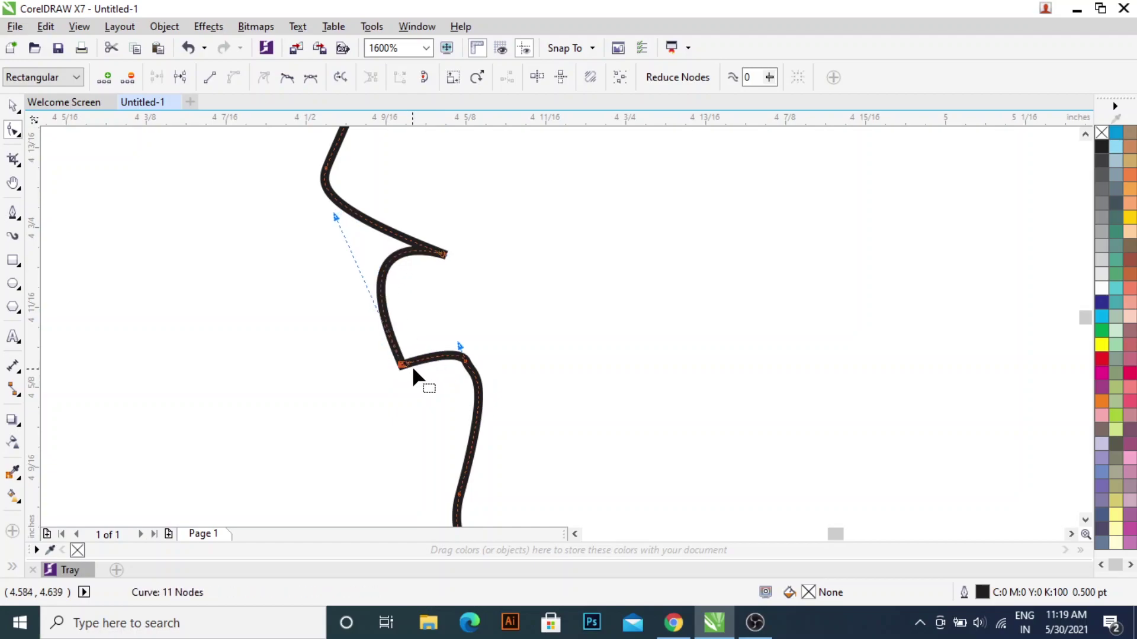
scroll(412, 364, down, 2)
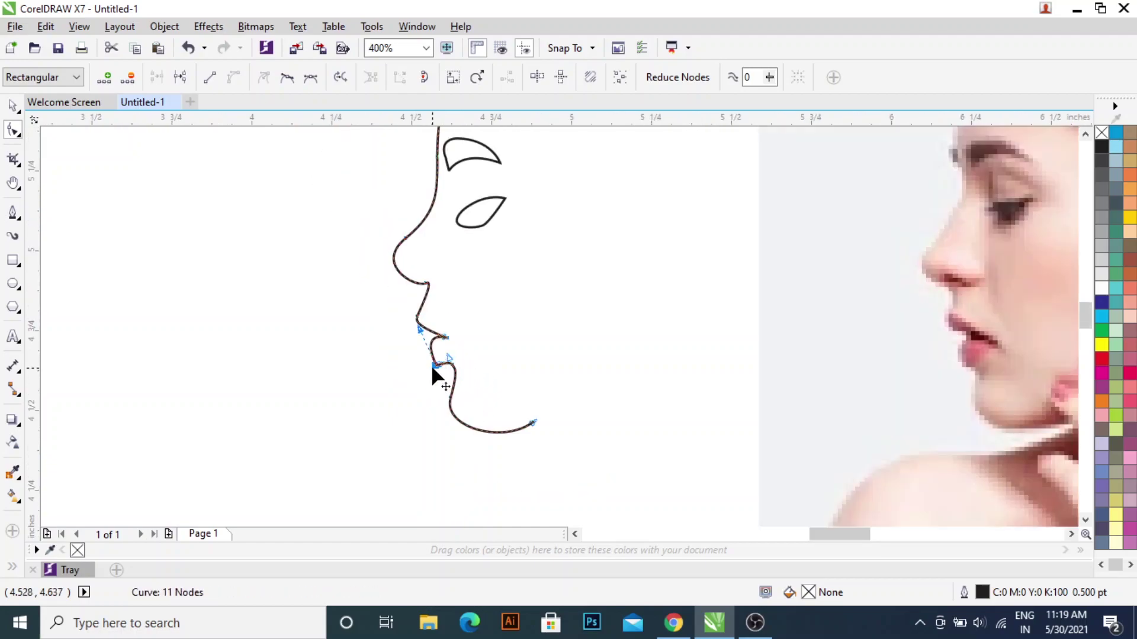
scroll(431, 365, up, 3)
double_click(438, 286)
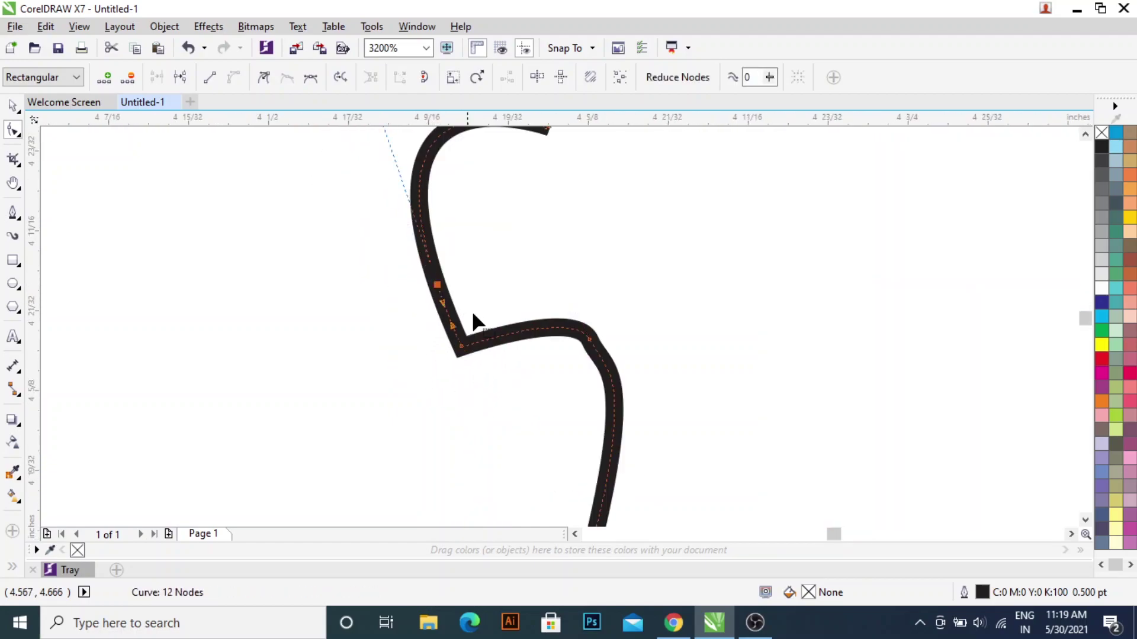
double_click(498, 336)
double_click(462, 346)
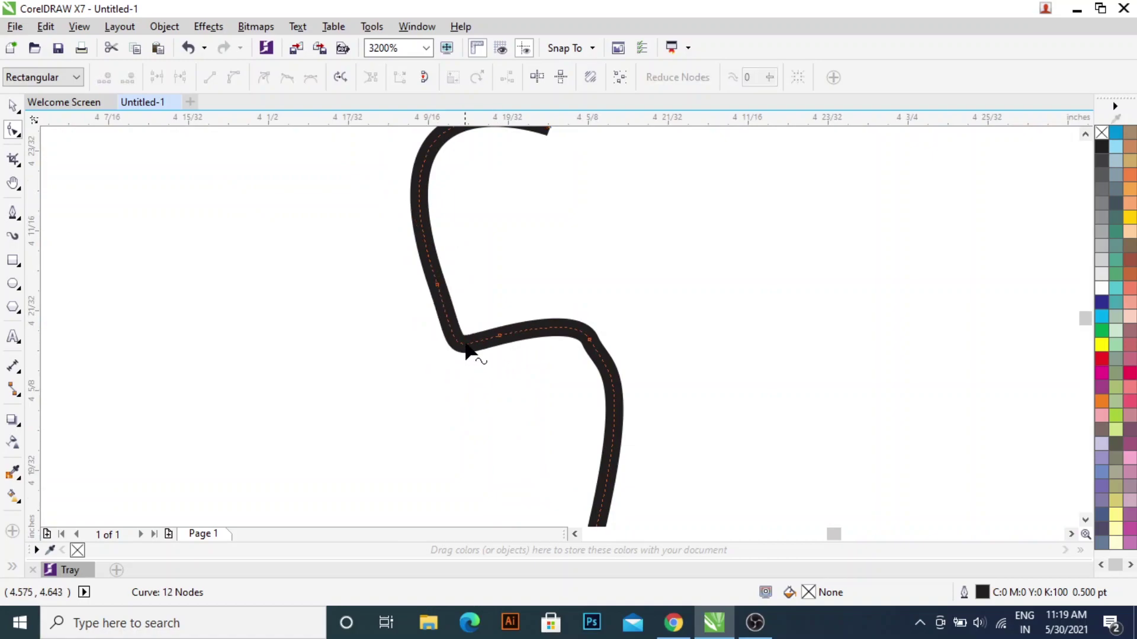
drag(456, 351, 484, 355)
scroll(484, 355, down, 3)
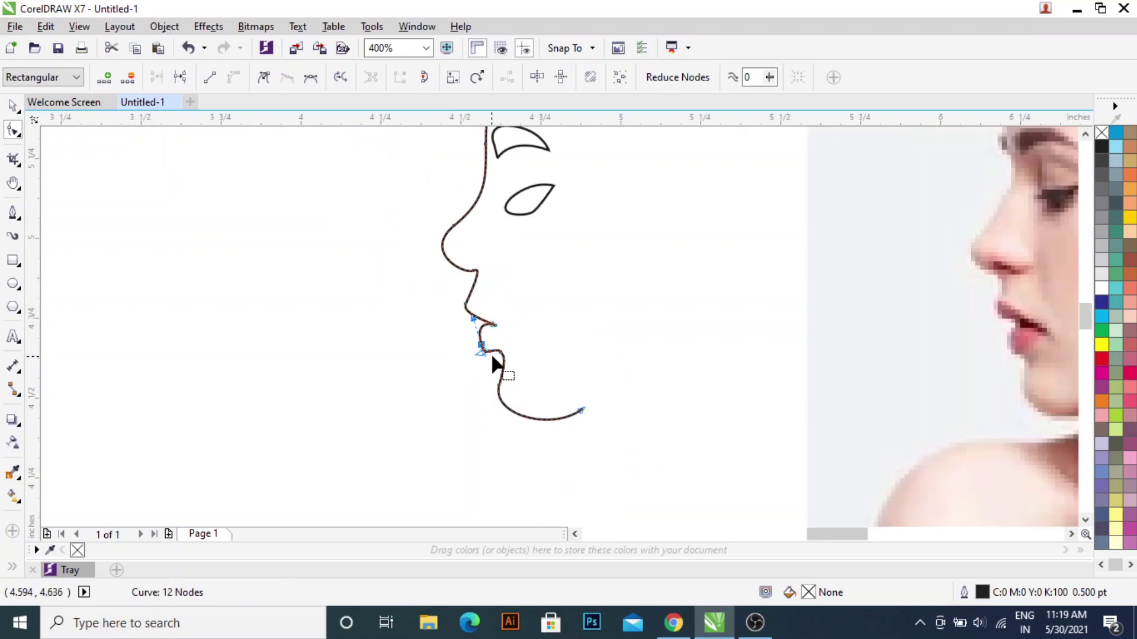
Delete the extra node under the lower lip, make the next node symmetrical, and adjust the handles for a smooth lip-to-chin curve
scroll(490, 350, up, 3)
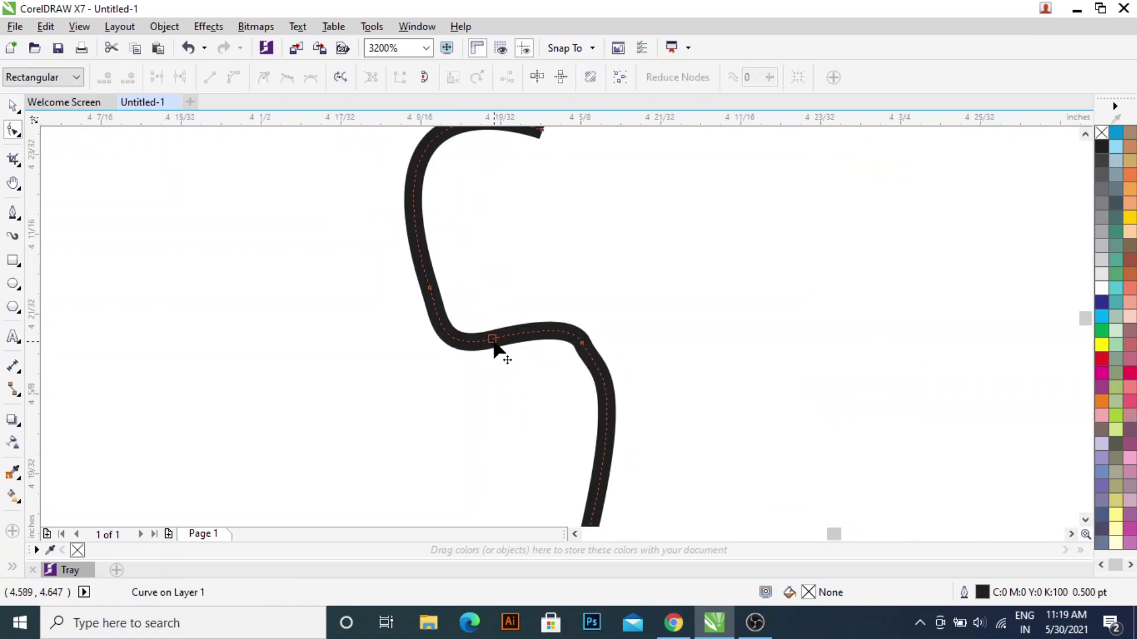
key(Delete)
click(582, 342)
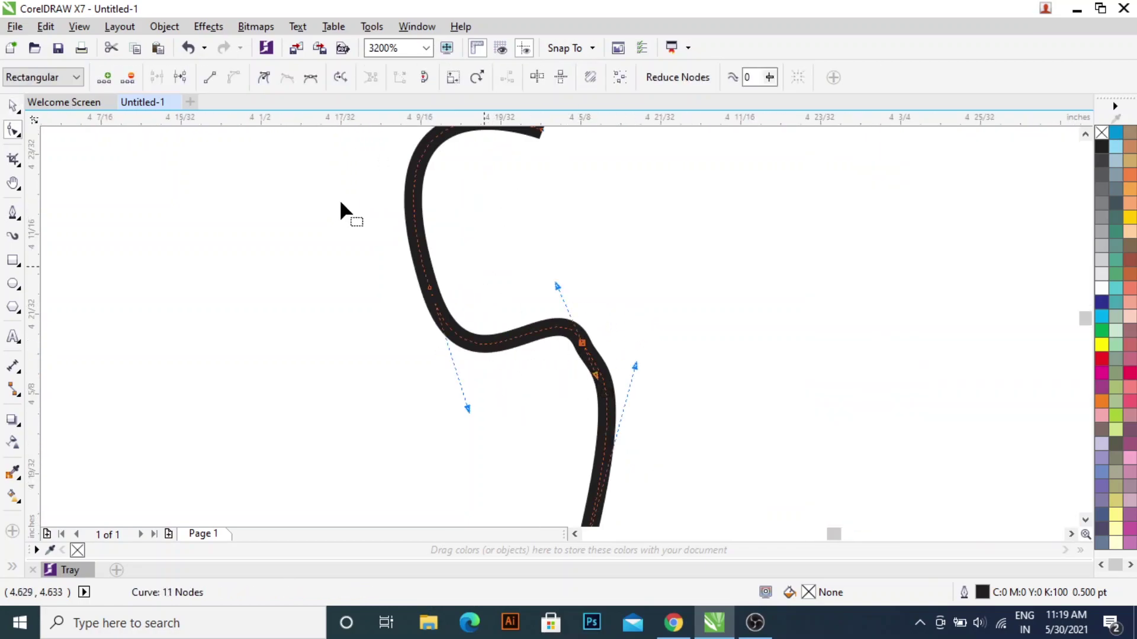
click(310, 77)
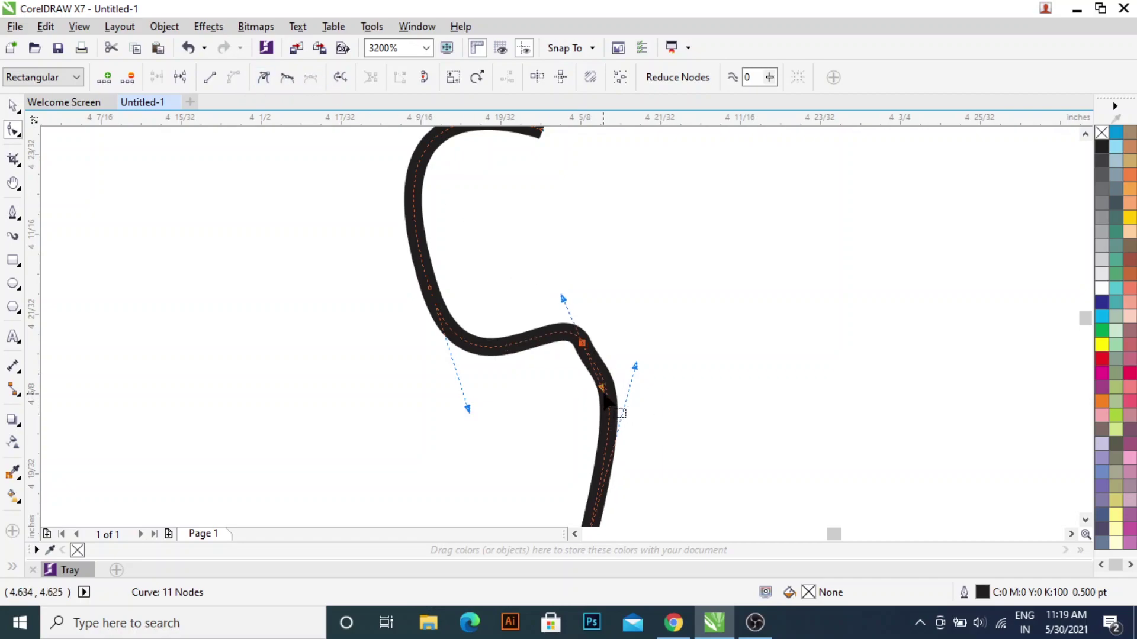
drag(633, 365, 649, 382)
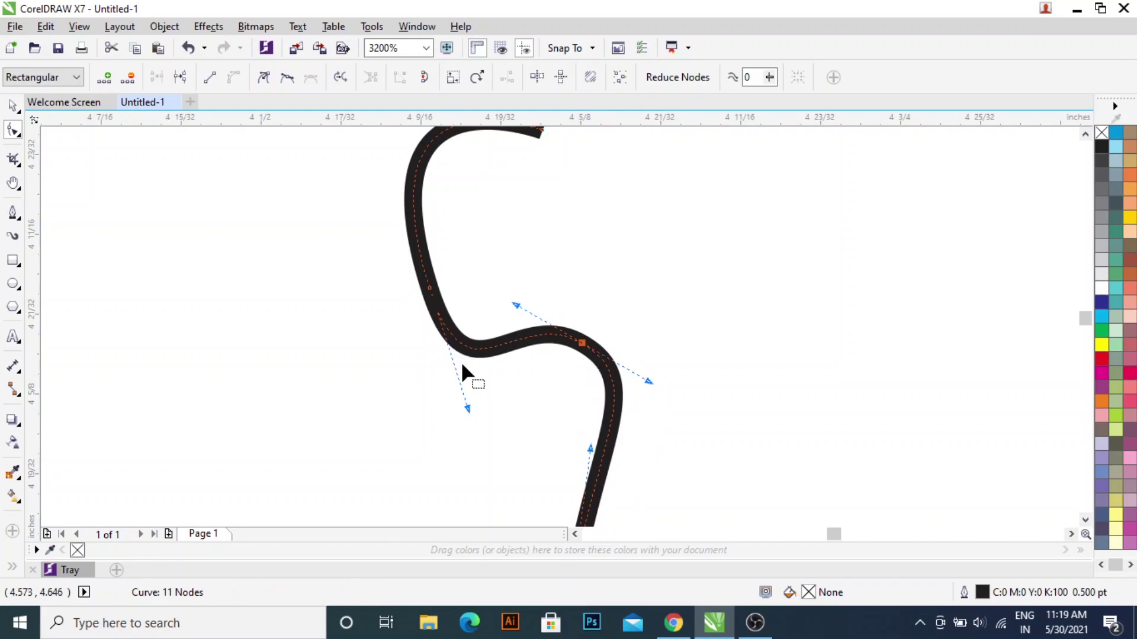
drag(463, 407, 443, 348)
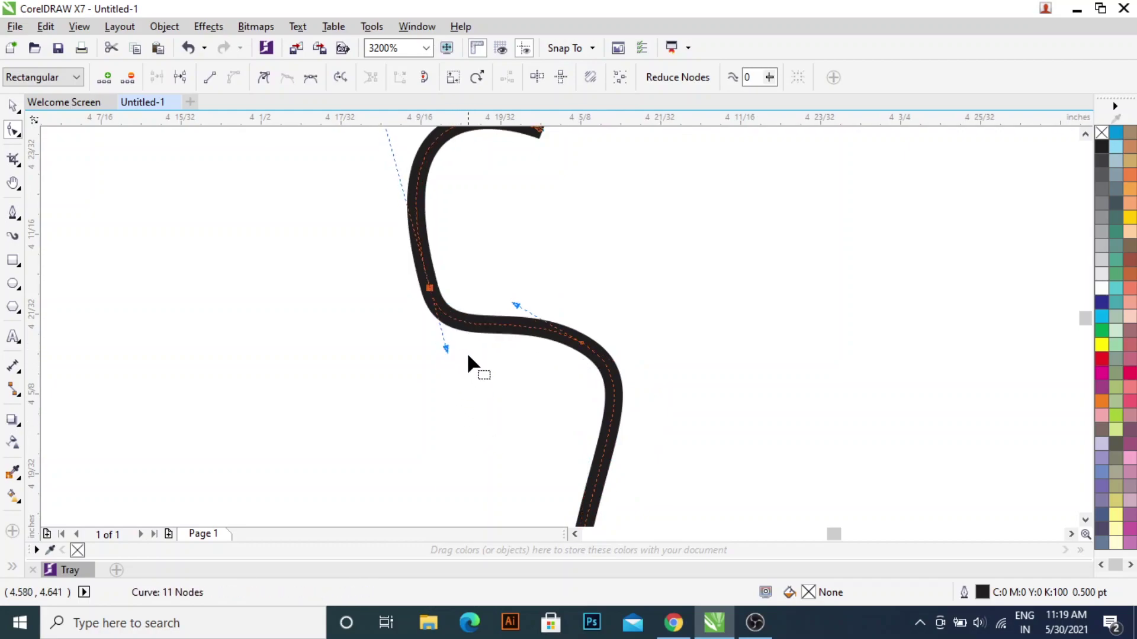
Refine the front of the lower lip by pulling in the long upper handle of its lower node
scroll(453, 359, down, 2)
scroll(452, 353, up, 1)
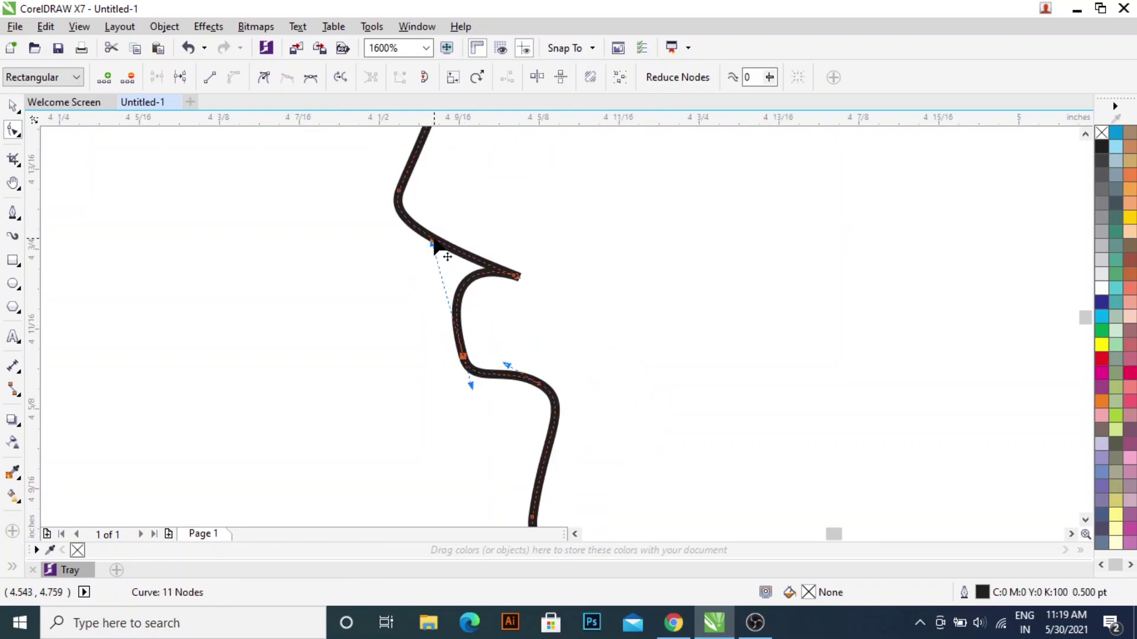
drag(430, 243, 480, 325)
scroll(454, 344, down, 3)
scroll(448, 343, up, 2)
key(space)
scroll(438, 346, down, 3)
scroll(458, 240, up, 3)
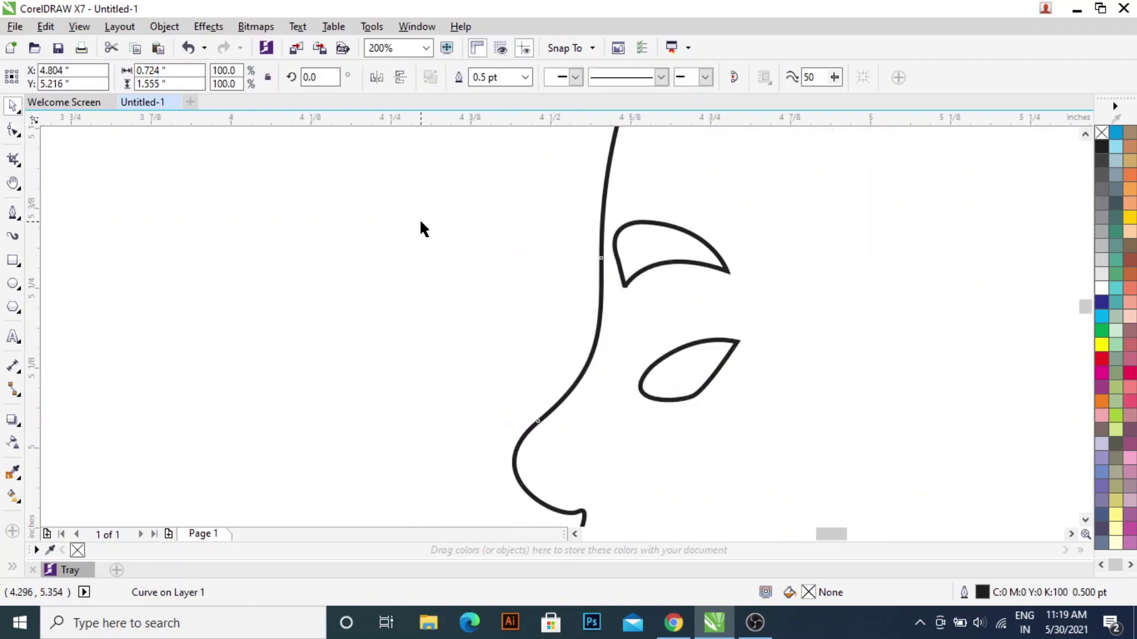
Reshape the inner and lower edges of the eyebrow outline by adjusting its nodes and handles with the Shape tool
click(679, 254)
click(13, 129)
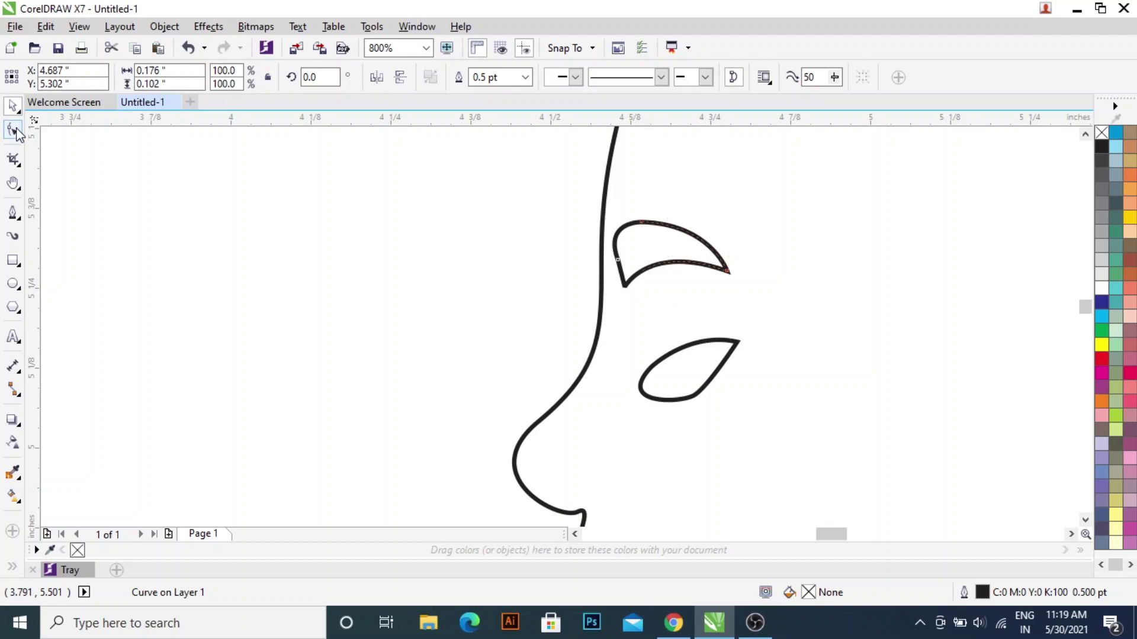
scroll(615, 258, up, 1)
drag(616, 269, 599, 191)
key(space)
key(space)
drag(615, 269, 638, 297)
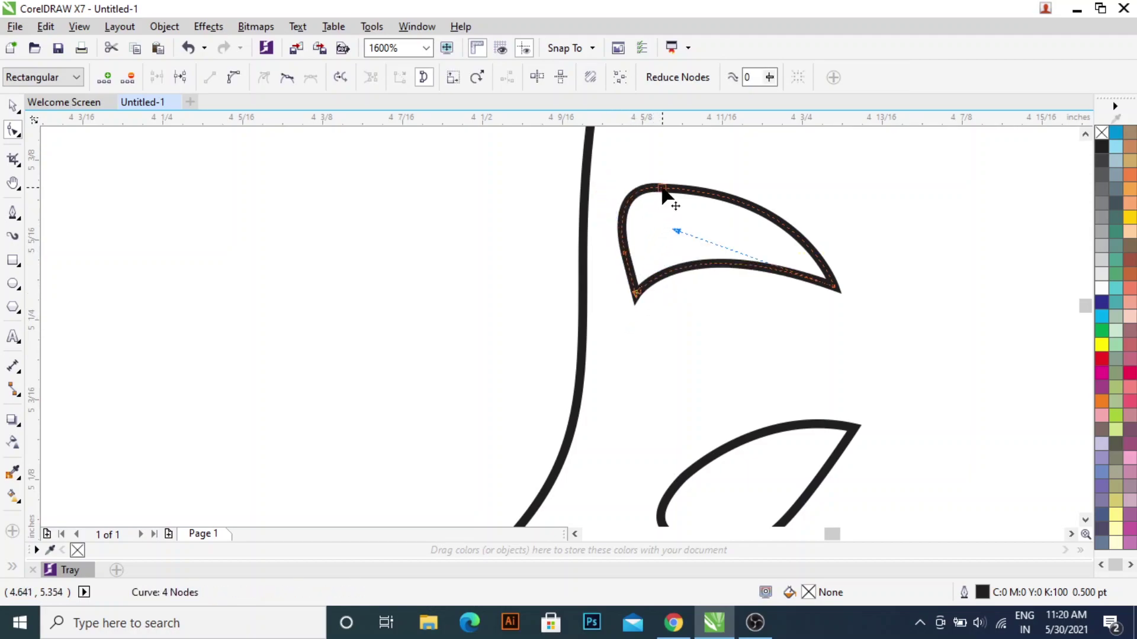
Delete the eyebrow's upper node, smooth its top curve, and fill the shape solid black without an outline
double_click(663, 189)
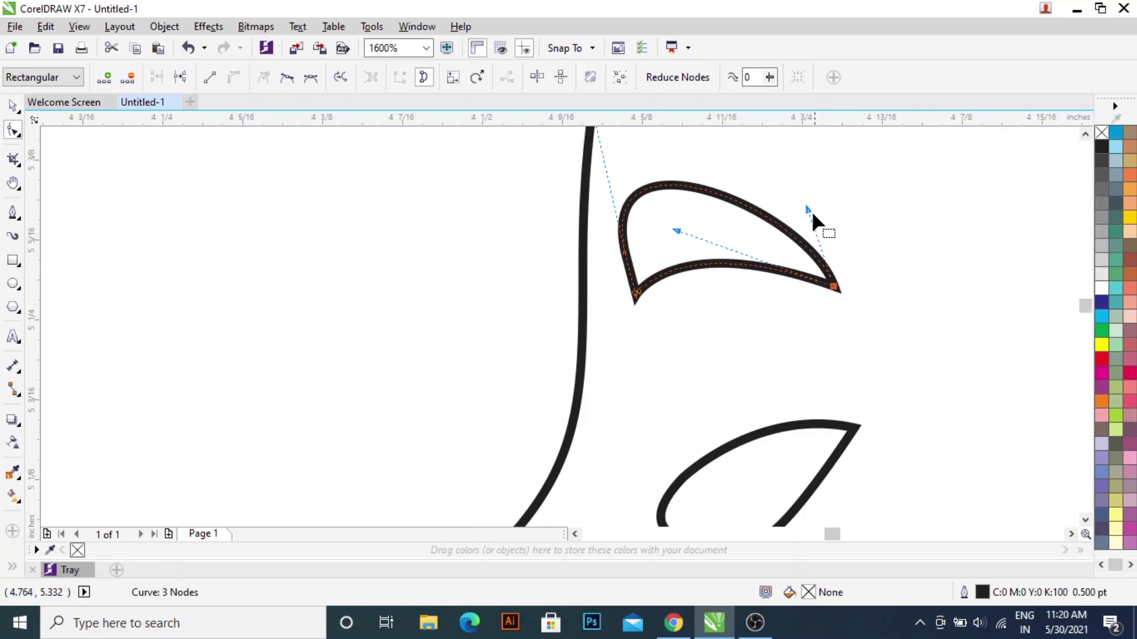
drag(779, 204, 764, 199)
scroll(709, 309, down, 1)
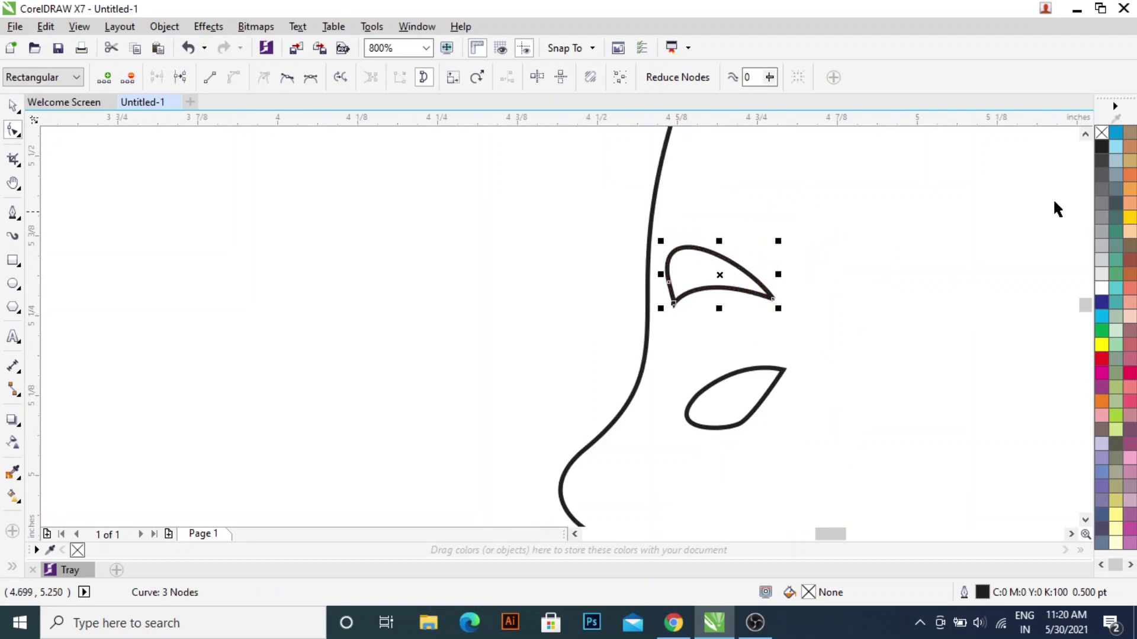
key(space)
click(1101, 146)
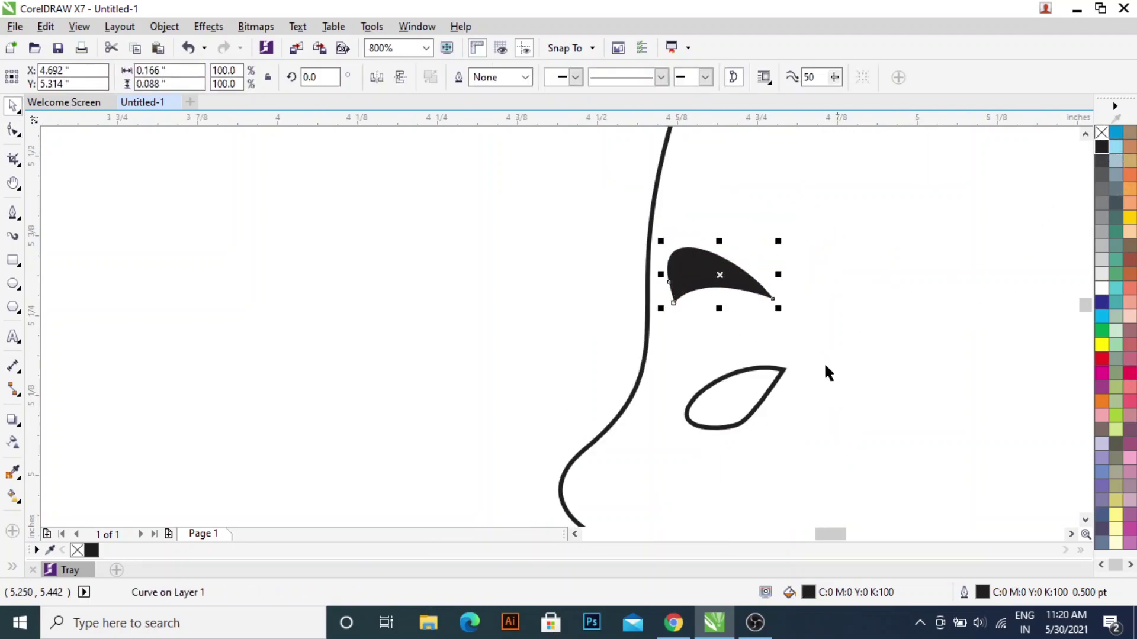
Smooth the eye shape by deleting its lower node, and move the eye slightly up toward the eyebrow
click(736, 396)
key(F10)
double_click(740, 424)
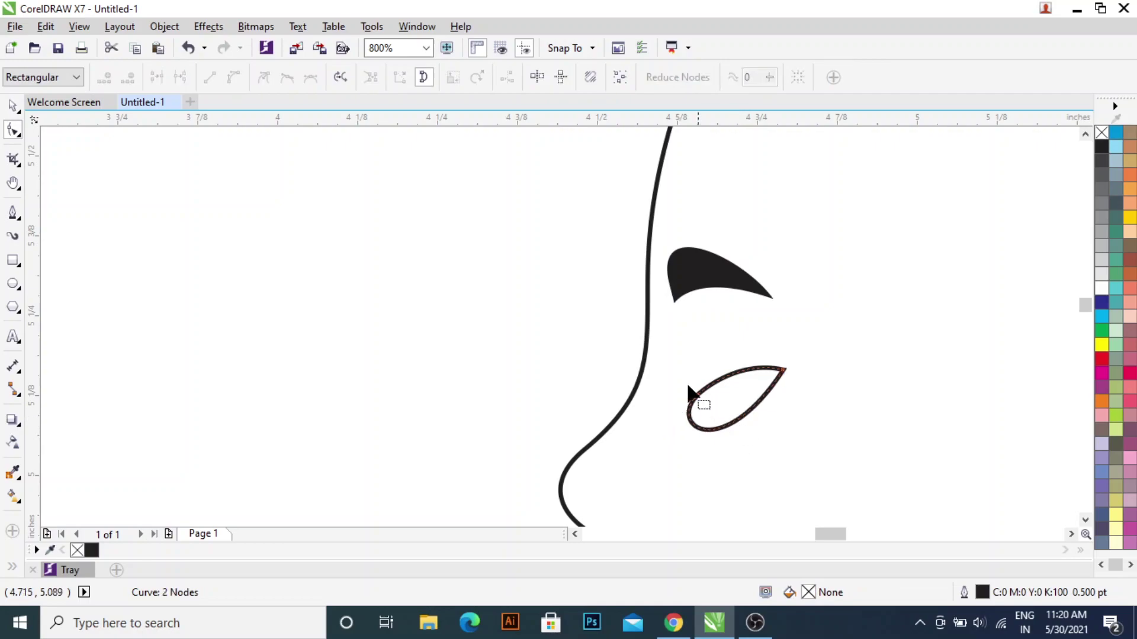
key(space)
drag(738, 398, 739, 385)
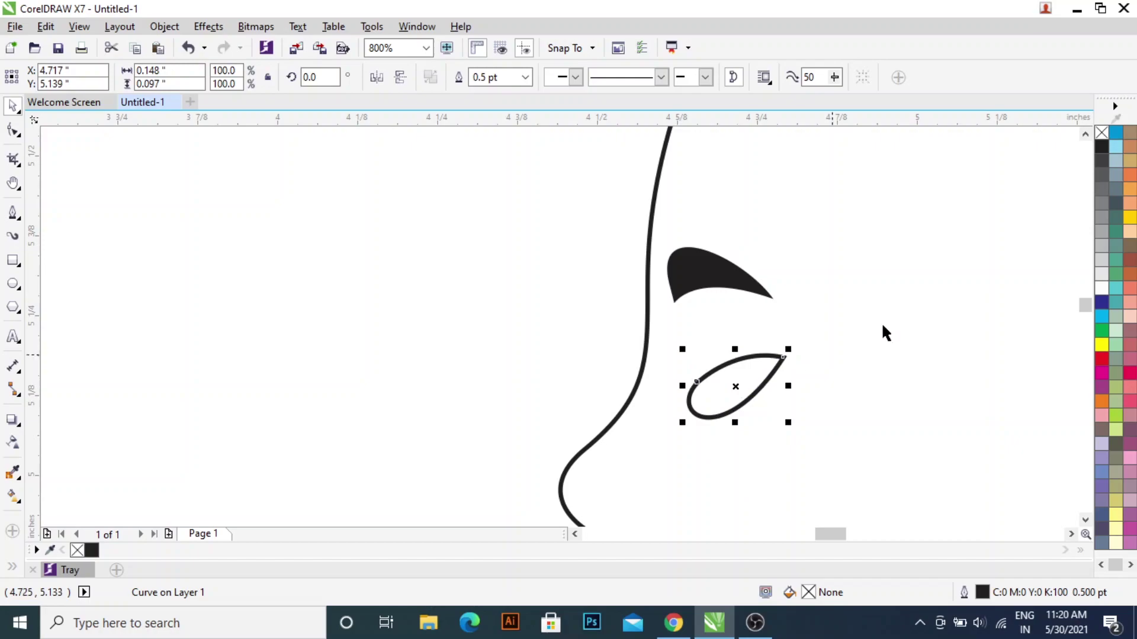
Fill the eye shape with black and remove its outline
click(1101, 146)
right_click(1101, 132)
scroll(582, 327, down, 3)
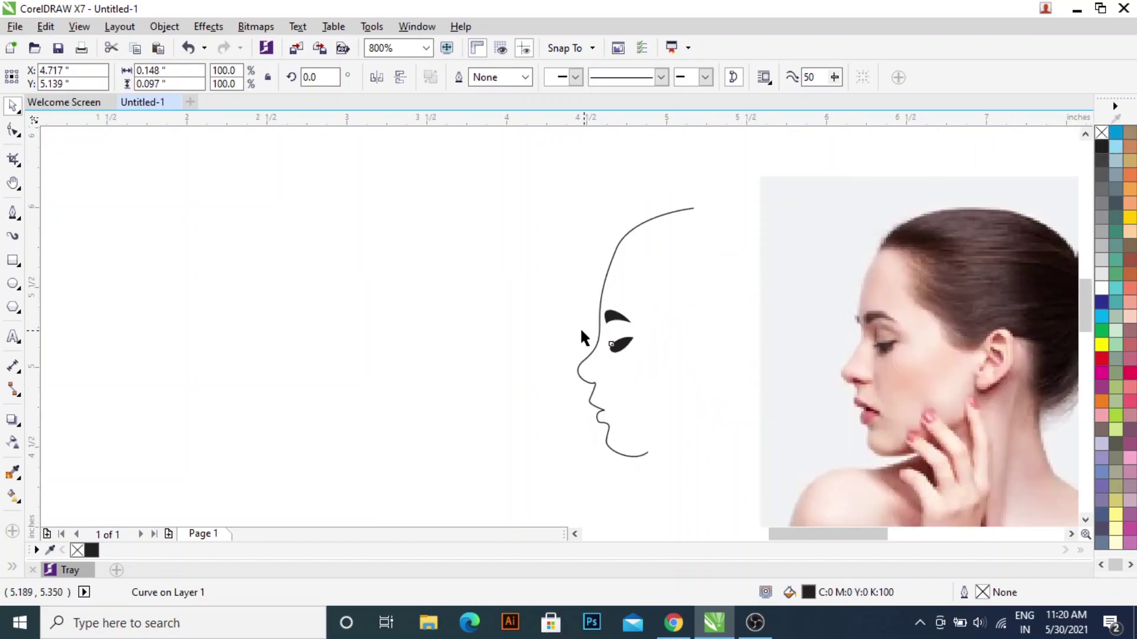
Adjust the upper handle of the forehead node and make the node smooth to soften the forehead curve
click(617, 288)
scroll(618, 288, up, 2)
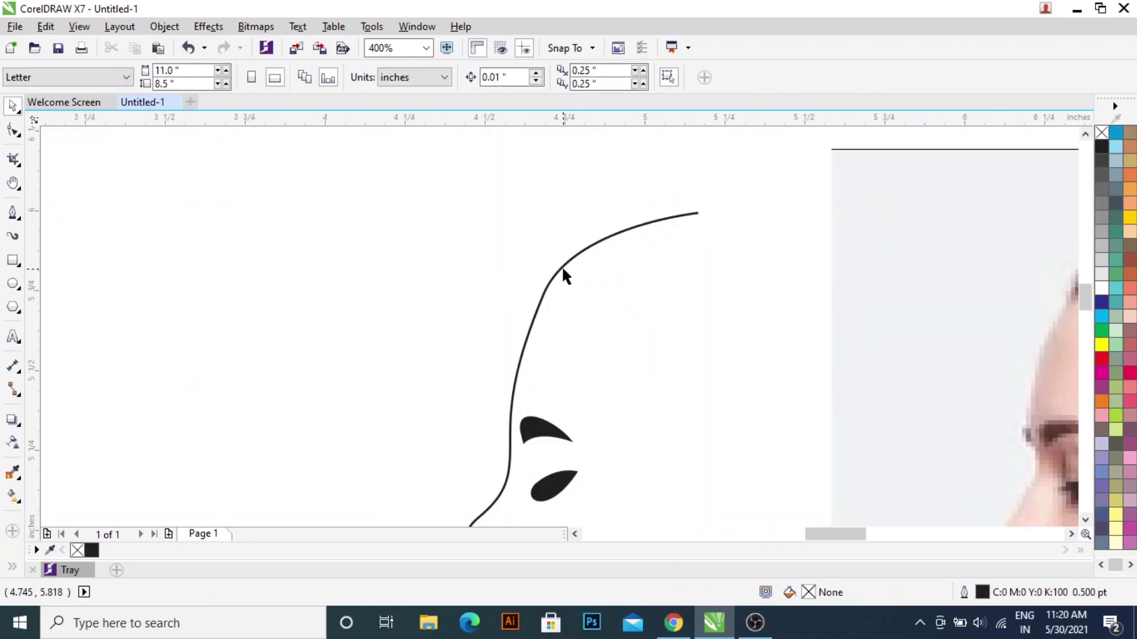
key(F10)
click(543, 294)
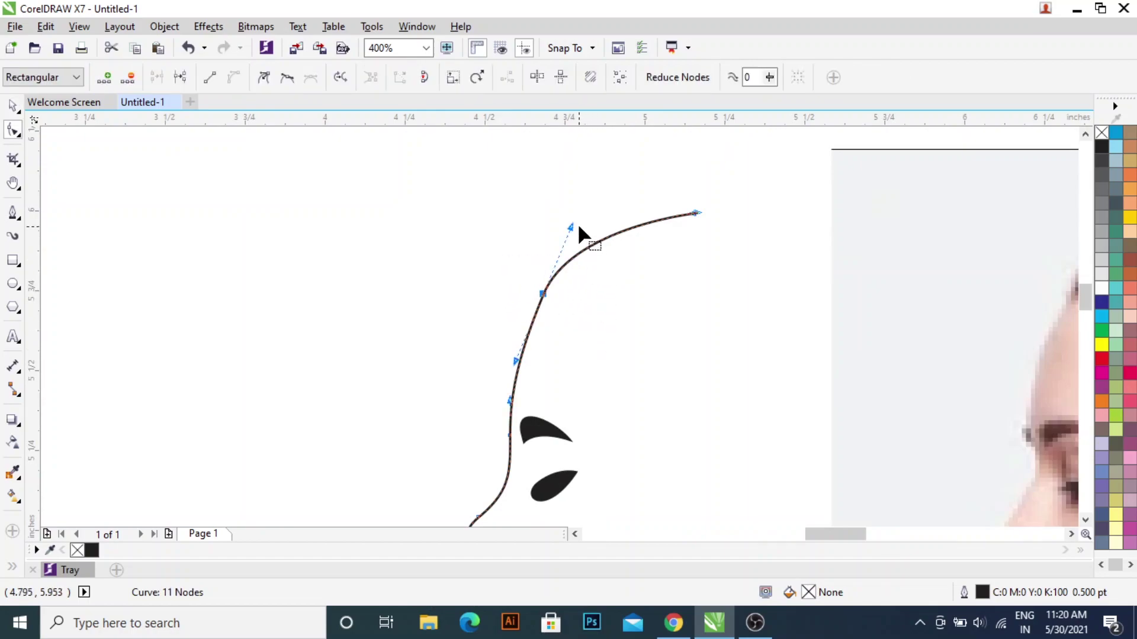
drag(571, 228, 581, 212)
click(287, 78)
drag(581, 213, 572, 231)
scroll(534, 283, down, 1)
Delete the forehead node so one curve runs from the brow to the top of the head
click(535, 314)
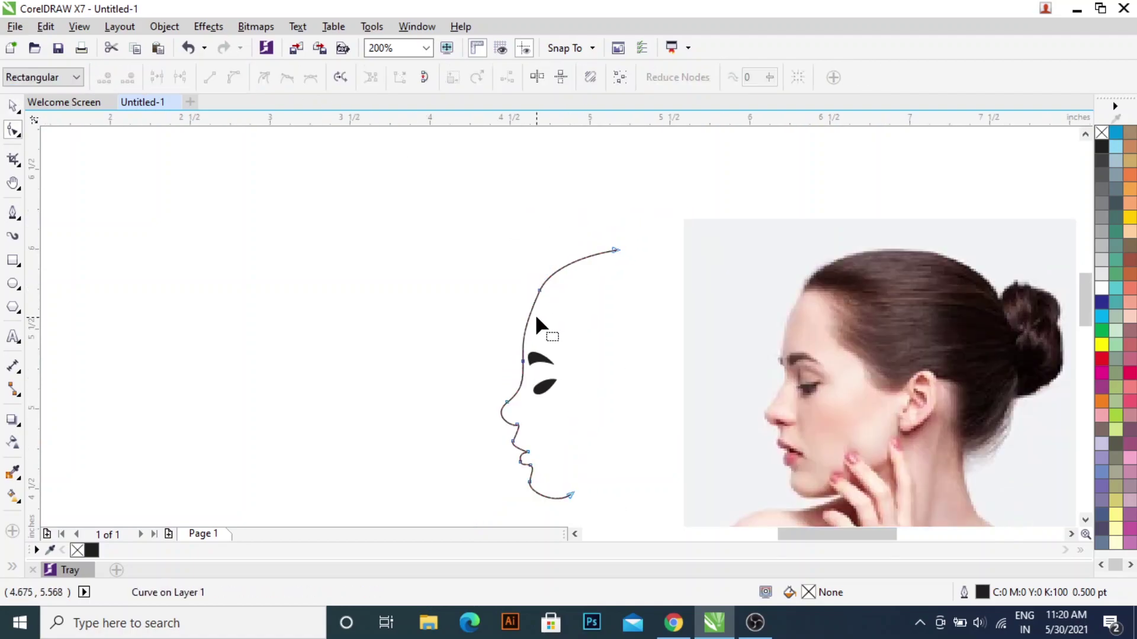
scroll(529, 308, up, 1)
click(553, 286)
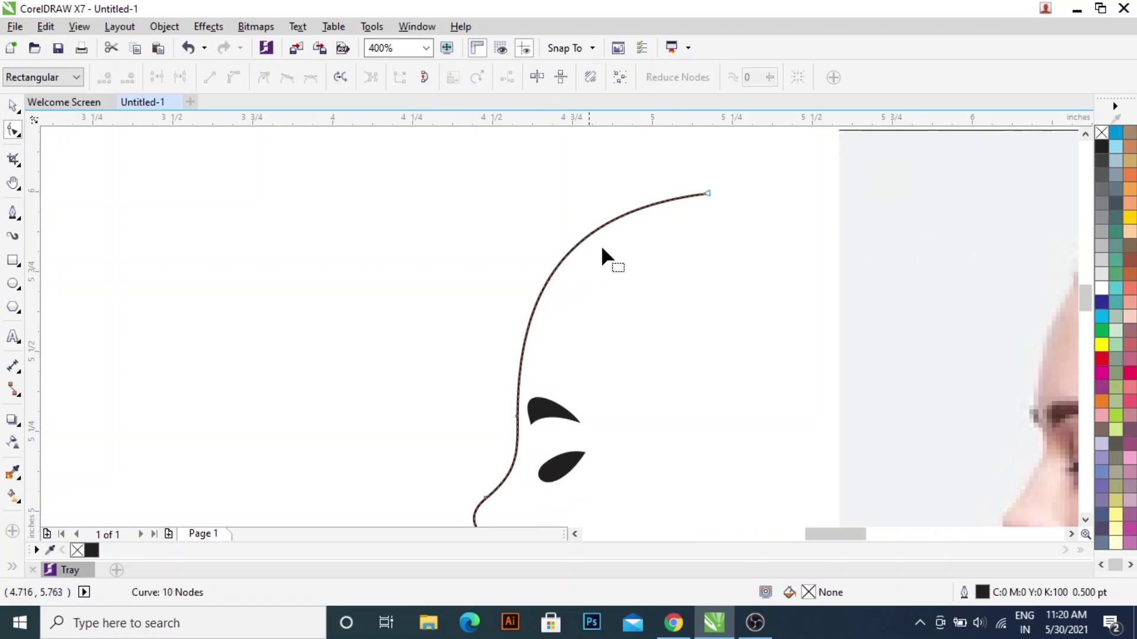
drag(762, 252, 762, 251)
Try to bow the forehead farther outward by pulling its curve, and undo the change
scroll(542, 320, down, 2)
drag(539, 310, 528, 302)
scroll(545, 316, up, 2)
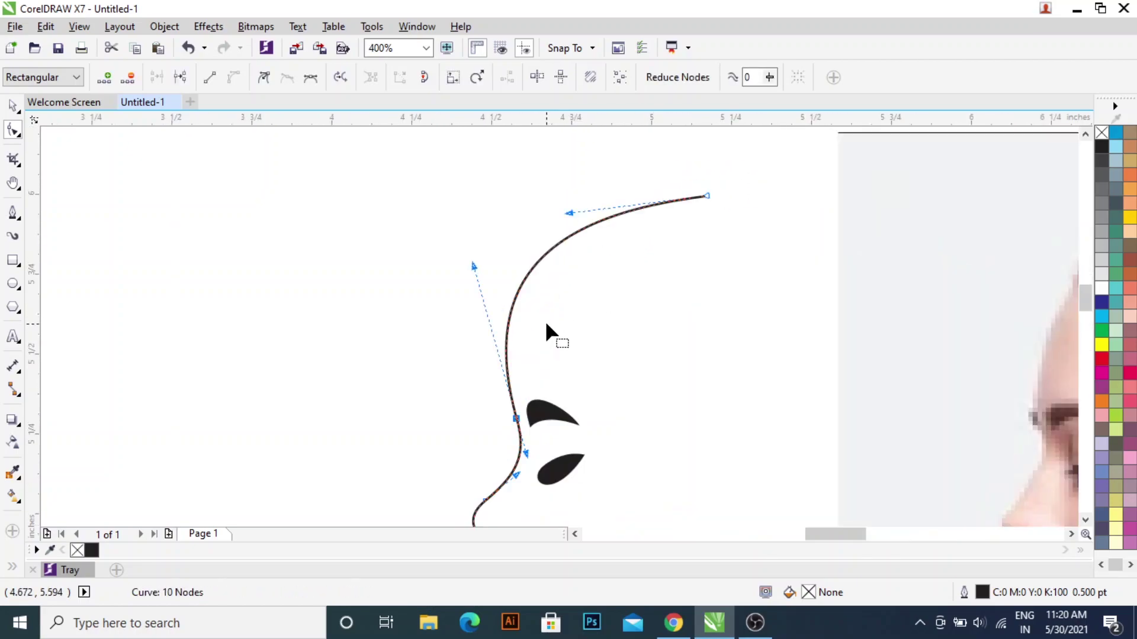
key(space)
scroll(389, 332, down, 3)
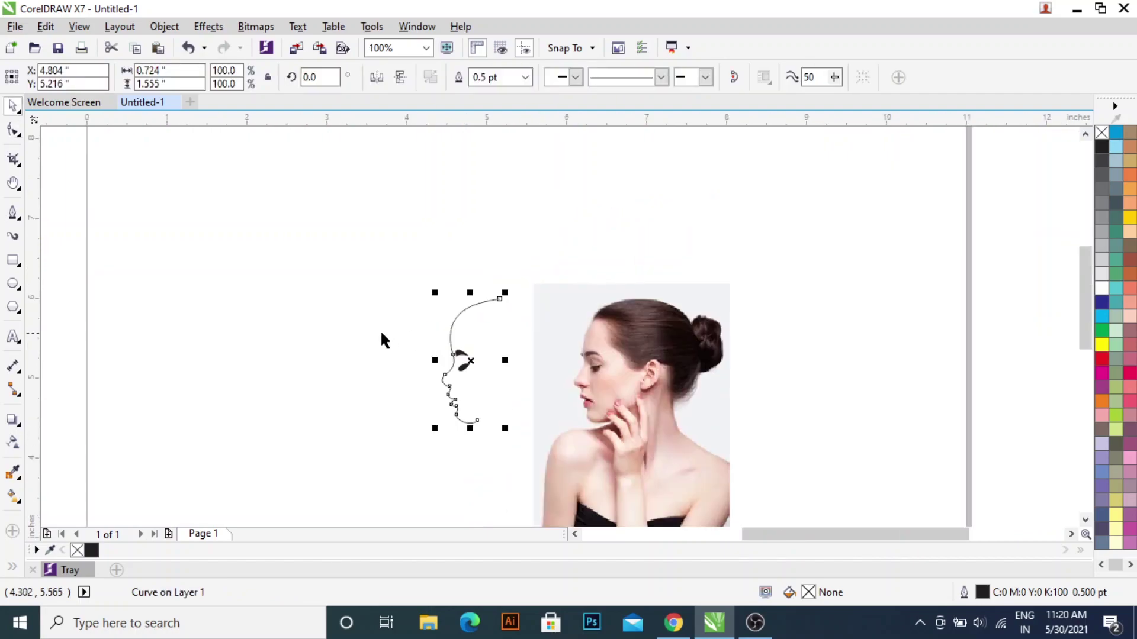
click(372, 330)
key(ctrl+z)
scroll(343, 326, up, 1)
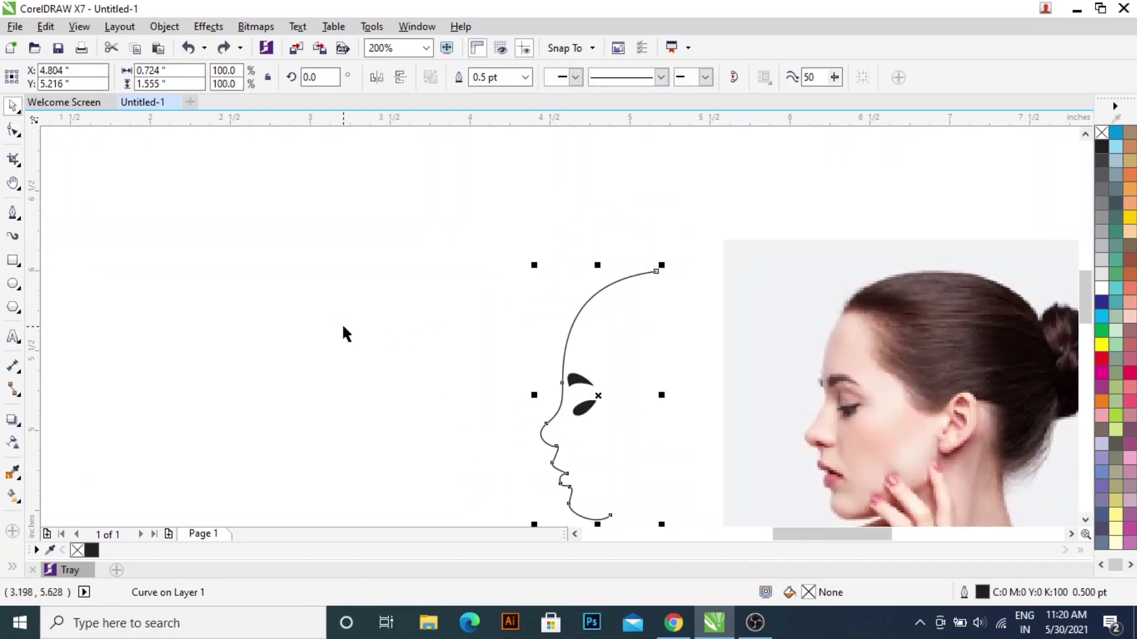
Round the forehead slightly by tilting the brow node's upper handle outward, and shift the node a little forward
key(space)
drag(534, 359, 588, 398)
scroll(561, 368, up, 2)
drag(569, 149, 552, 148)
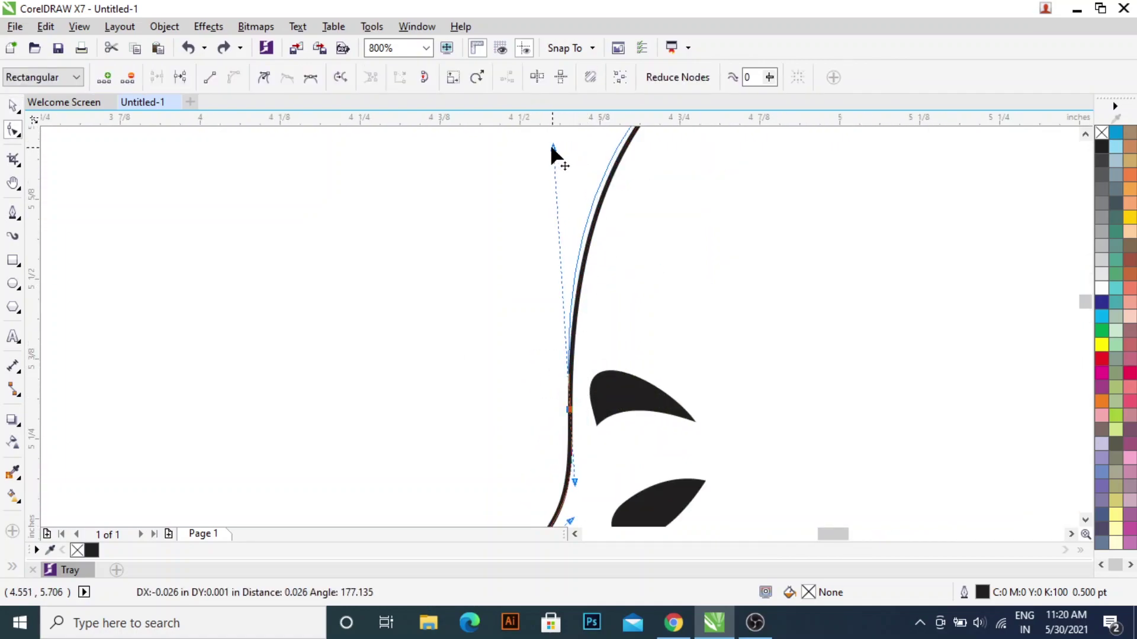
key(space)
key(space)
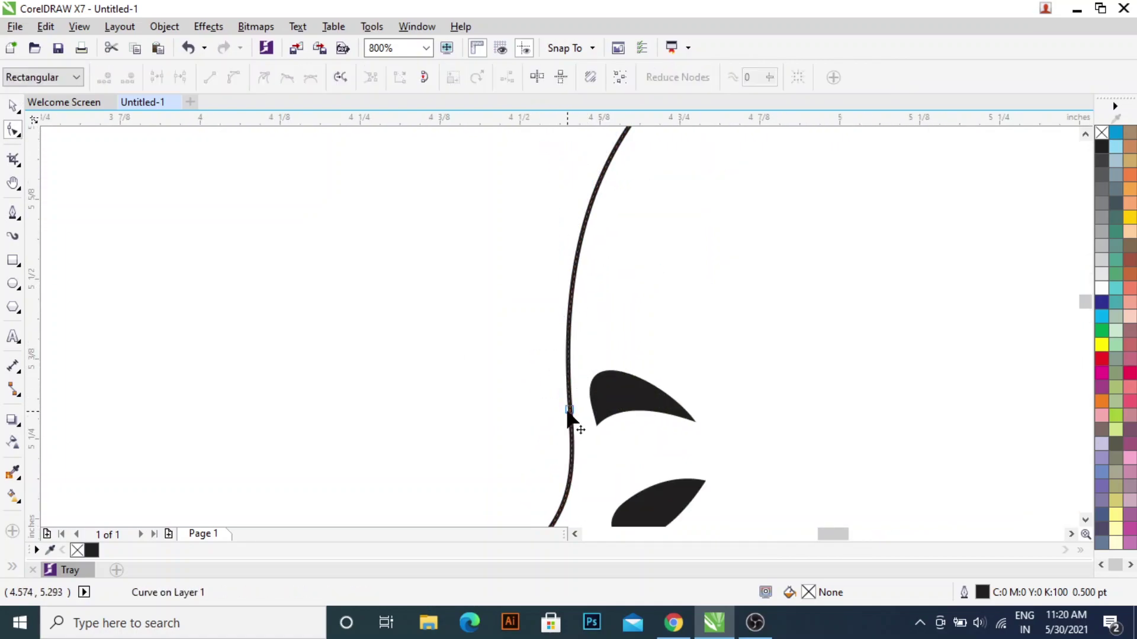
drag(569, 413, 560, 414)
scroll(559, 416, down, 2)
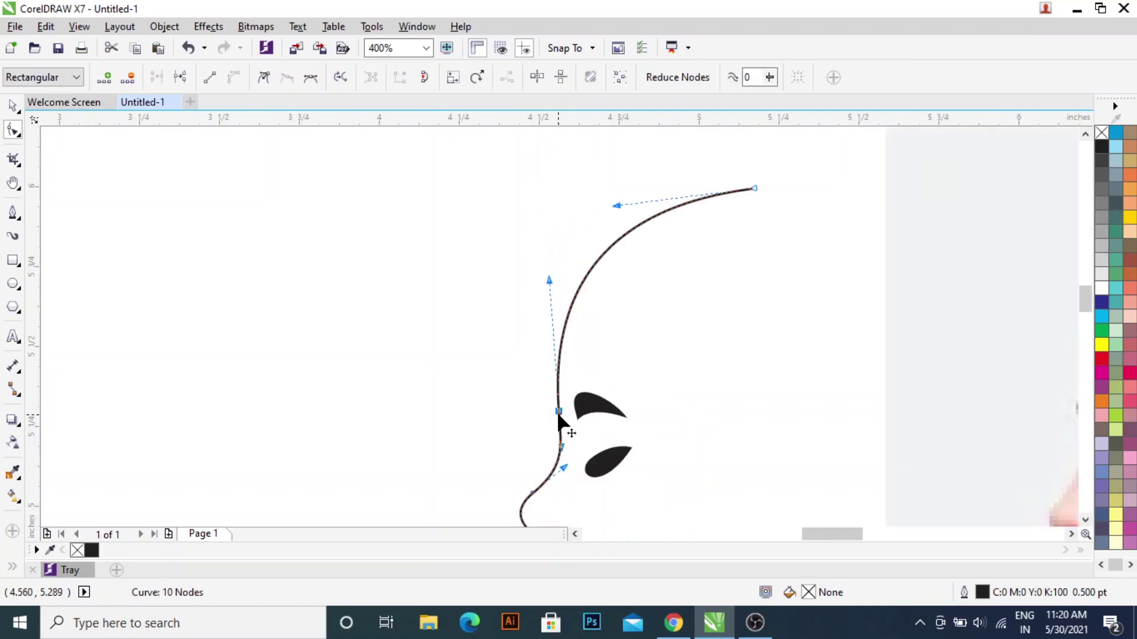
Move the butterfly image onto the page, beside the face line art
key(space)
scroll(546, 467, down, 2)
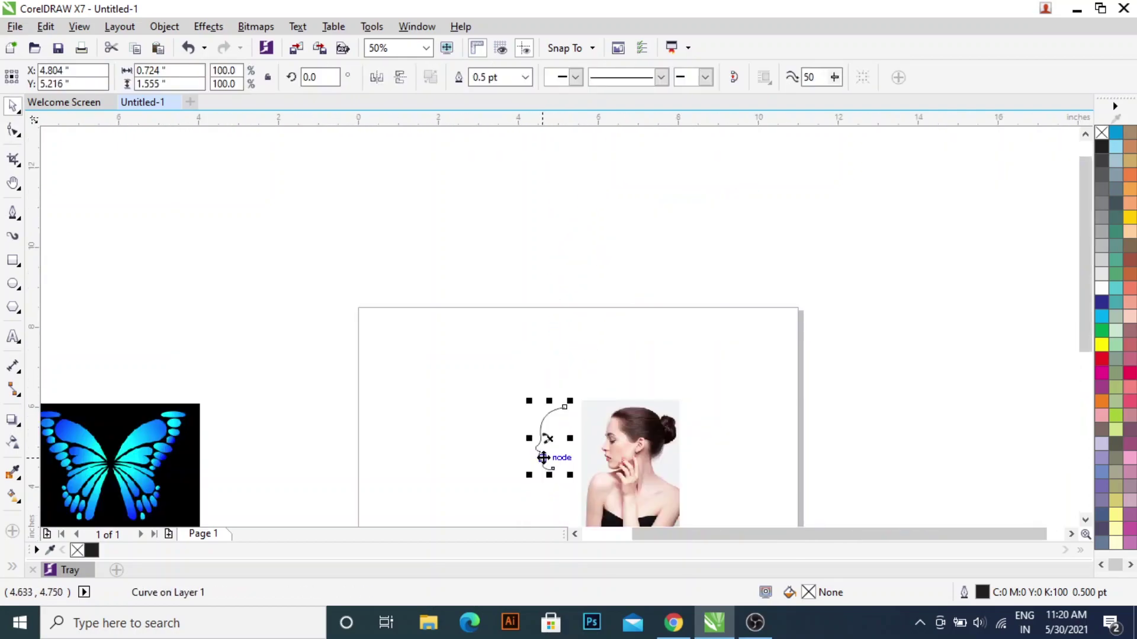
drag(201, 485, 450, 421)
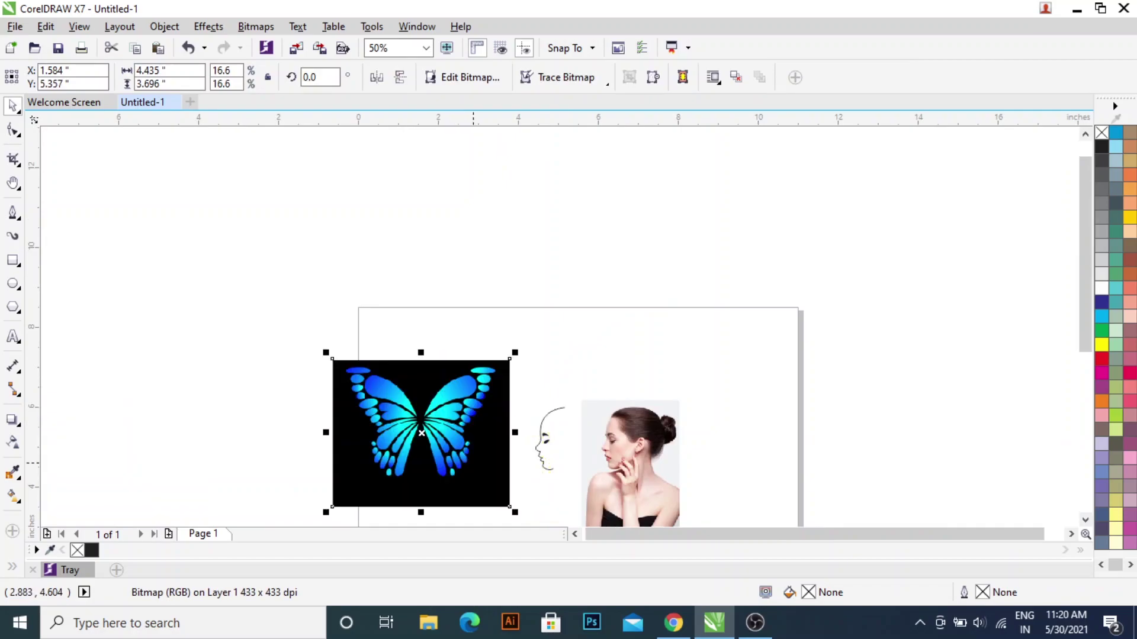
Draw a circle about 4.14 inches in diameter centred on the butterfly's body
scroll(468, 468, up, 1)
click(13, 285)
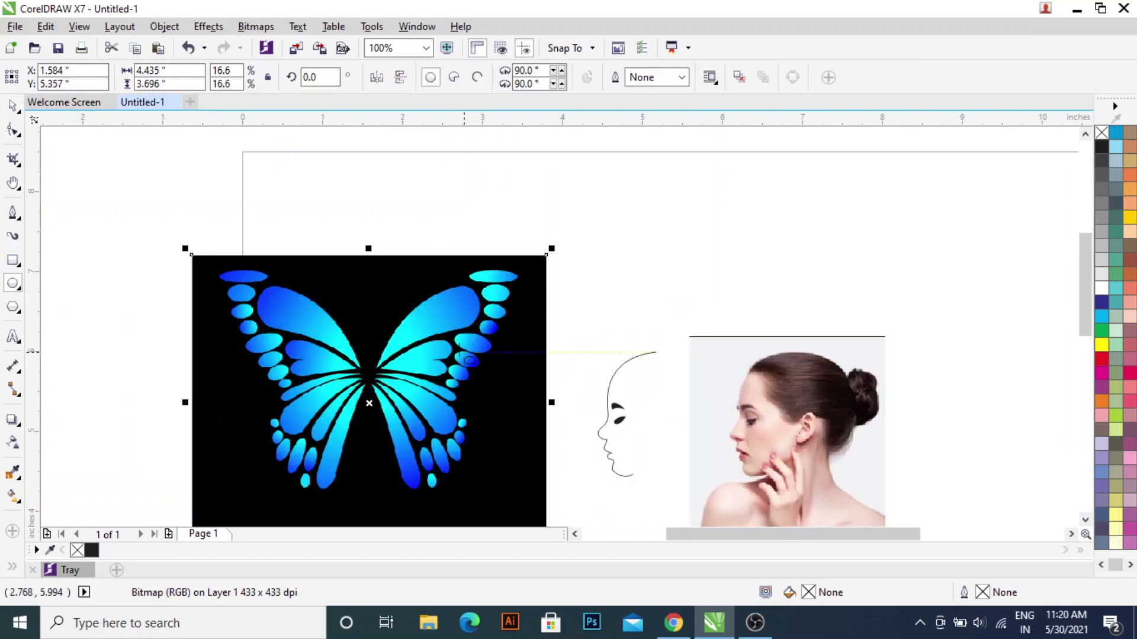
mouse_move(369, 373)
mouse_down()
mouse_move(422, 426)
mouse_move(541, 500)
mouse_up()
key(space)
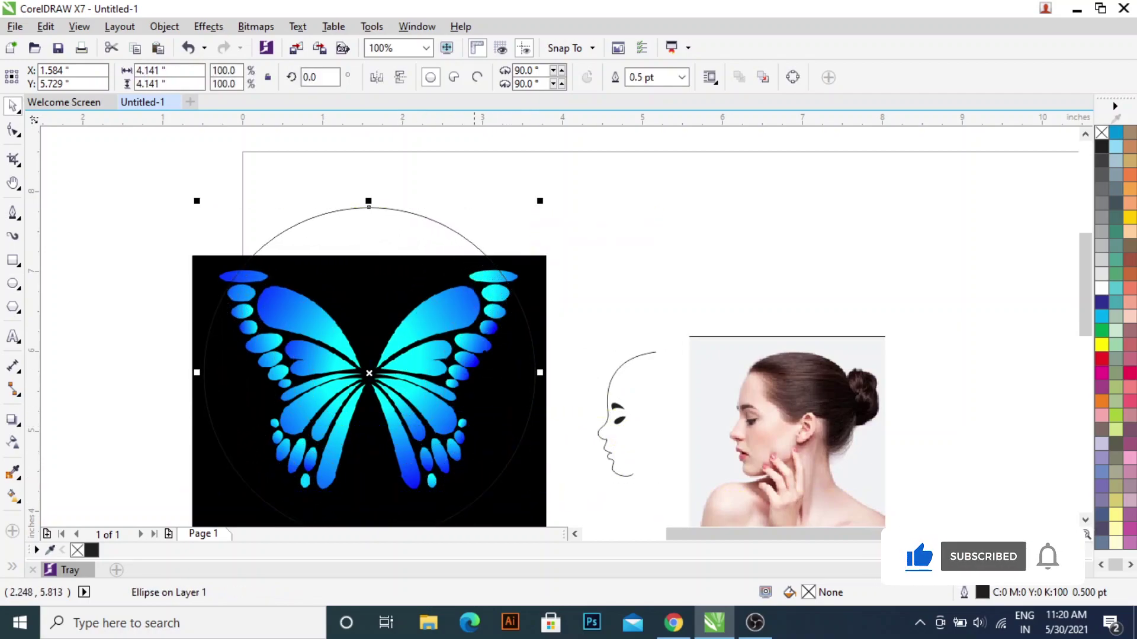
Move the butterfly image off to the left of the page and place the circle over the face line art
click(546, 271)
drag(546, 271, 164, 271)
click(436, 306)
drag(449, 300, 727, 303)
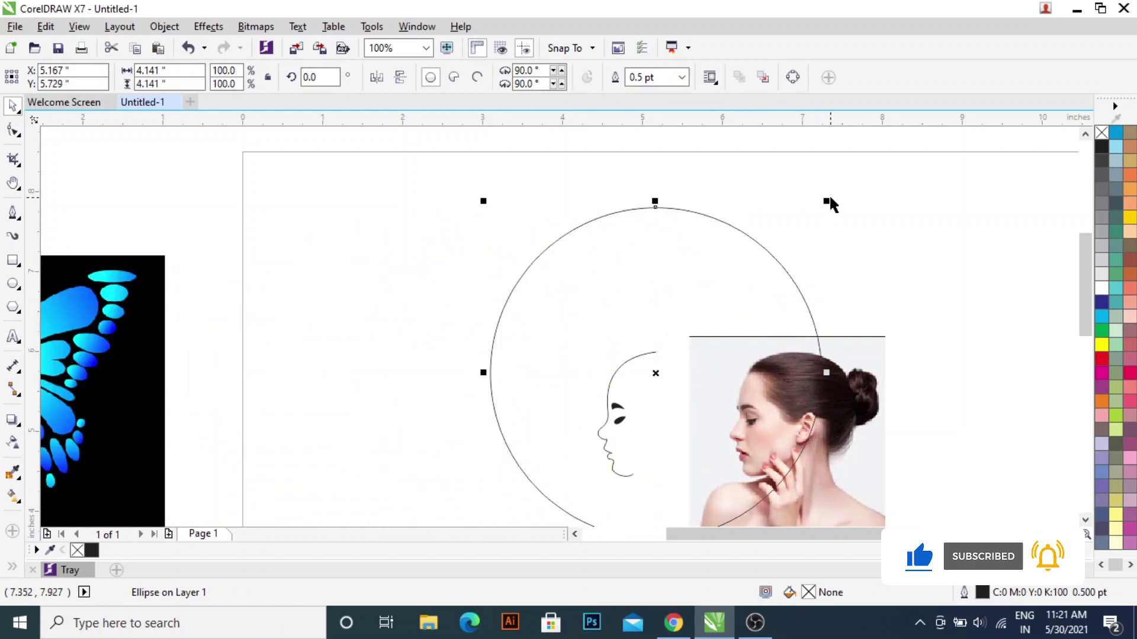
Scale the circle down to about 1.81 inches in diameter and position it around the face
drag(827, 202, 728, 300)
drag(655, 376, 639, 413)
click(517, 271)
Select the face line, eyebrow and eye together and enlarge them to about 1.81 inches high to fit the circle
drag(510, 254, 678, 525)
drag(661, 344, 680, 330)
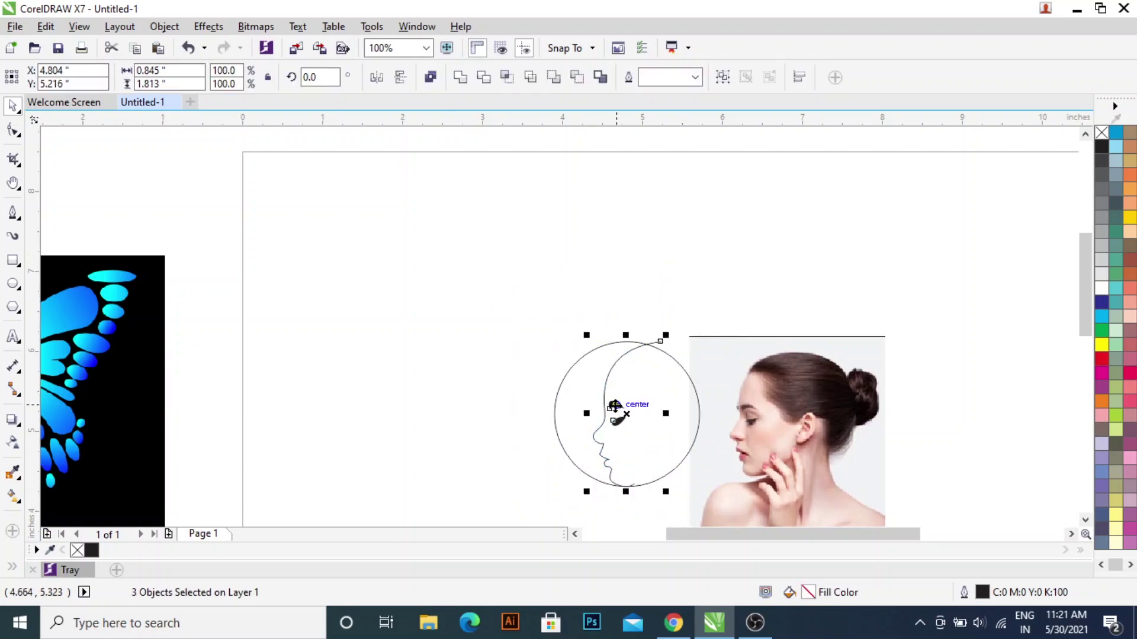
Rotate the face line, eyebrow and eye together slightly clockwise inside the circle
click(624, 410)
drag(669, 336, 677, 339)
click(571, 282)
scroll(610, 429, up, 2)
scroll(610, 427, down, 2)
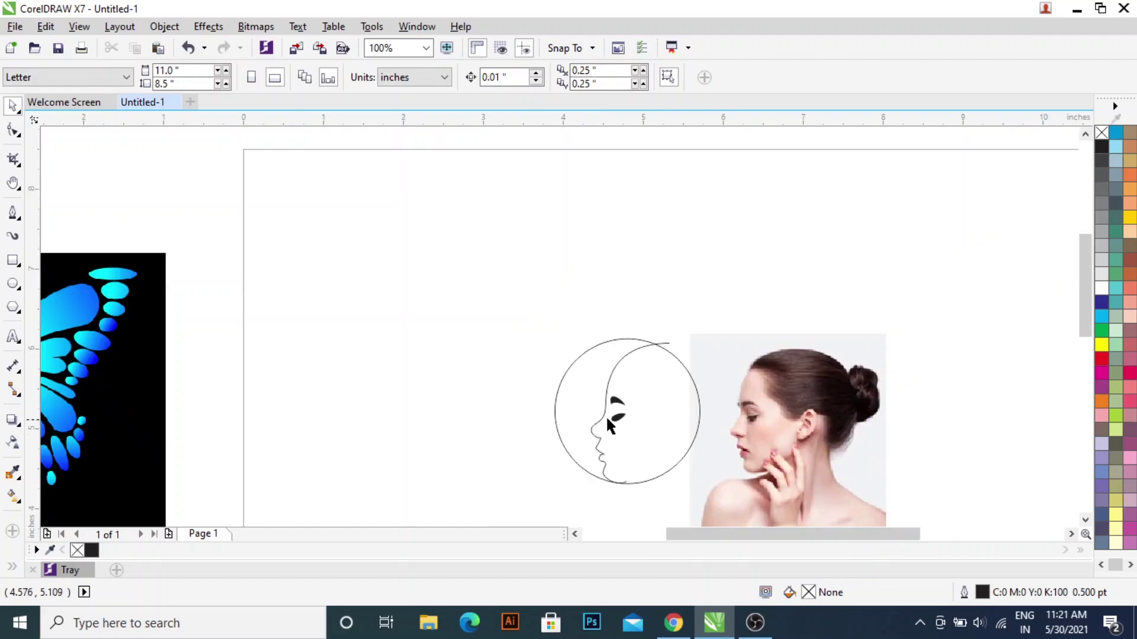
Rotate the face line on its own within the circle to an angle of about 357.2 degrees
click(610, 379)
click(613, 373)
drag(678, 340, 666, 323)
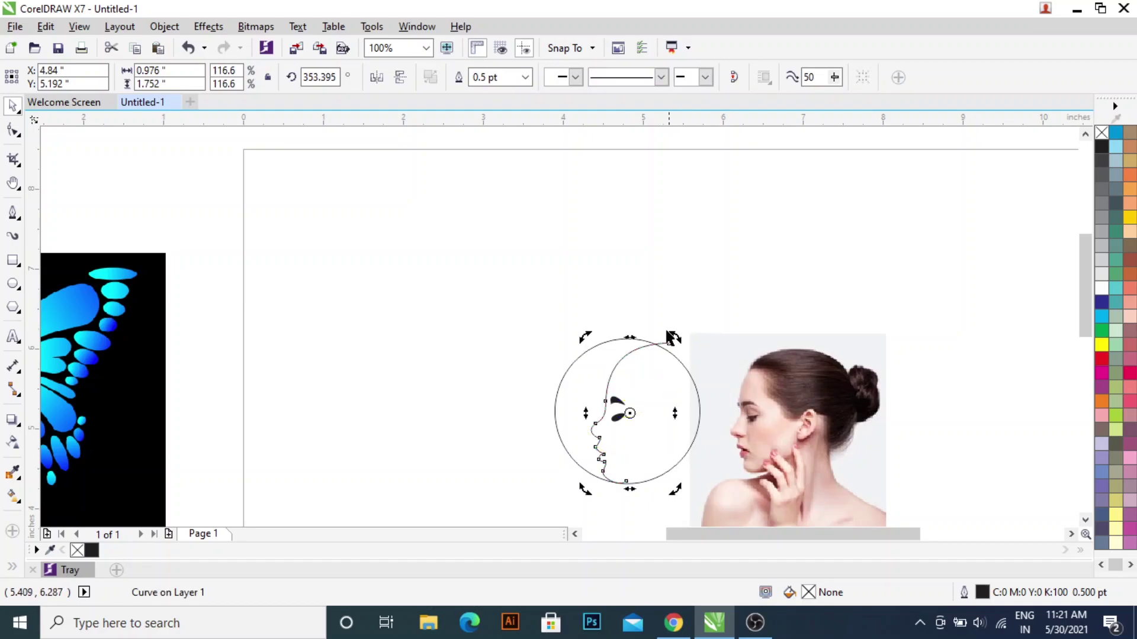
scroll(669, 414, up, 2)
scroll(681, 379, down, 1)
drag(685, 482, 700, 483)
click(489, 403)
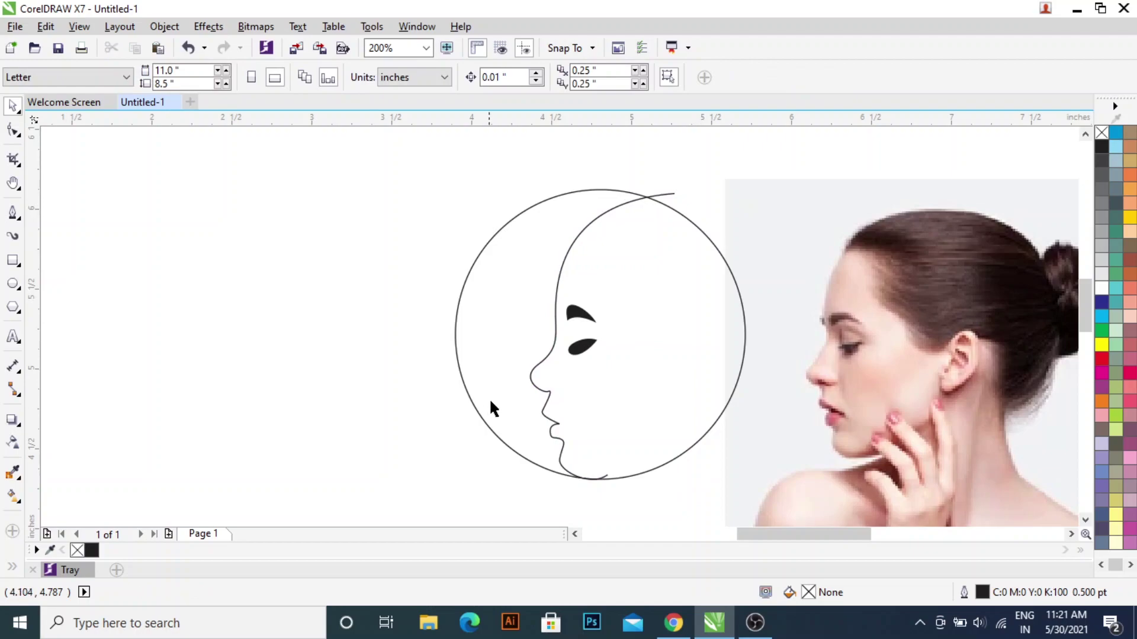
Reshape the underside of the nose by adjusting the handle of the node at its base with the Shape tool
click(554, 341)
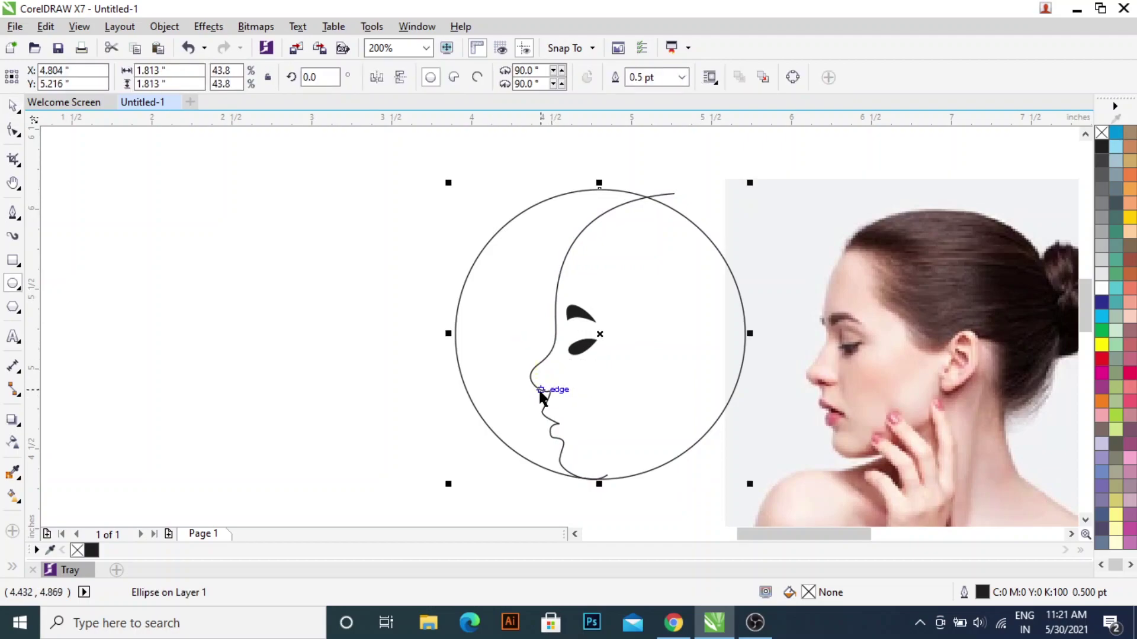
scroll(501, 359, up, 2)
click(11, 132)
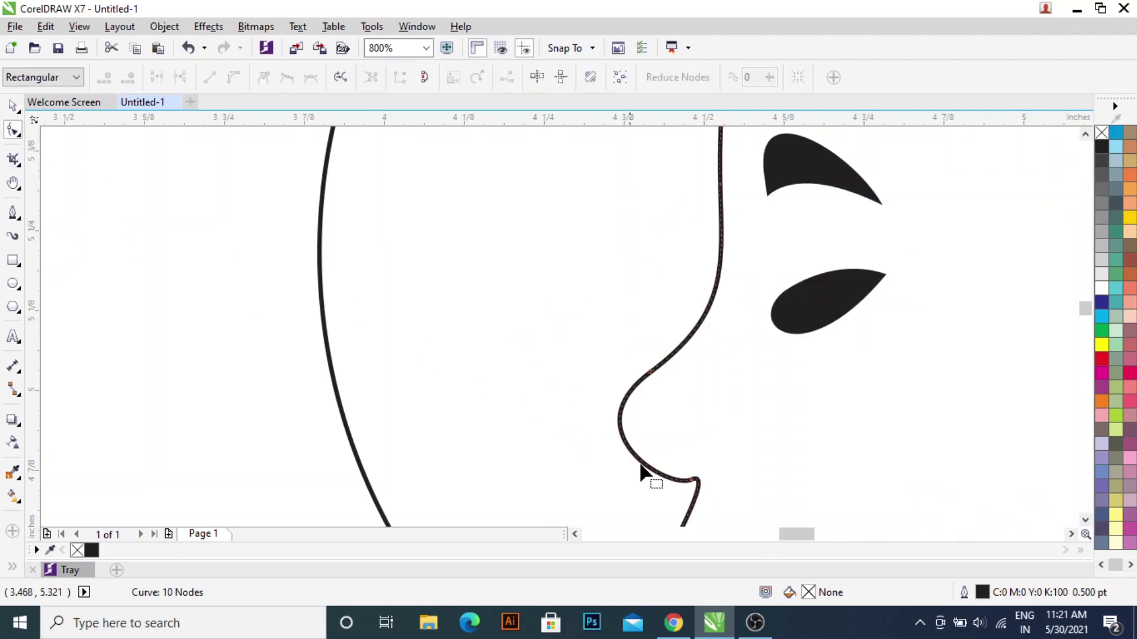
click(693, 481)
drag(668, 488, 644, 486)
scroll(661, 485, down, 2)
key(space)
scroll(596, 477, down, 1)
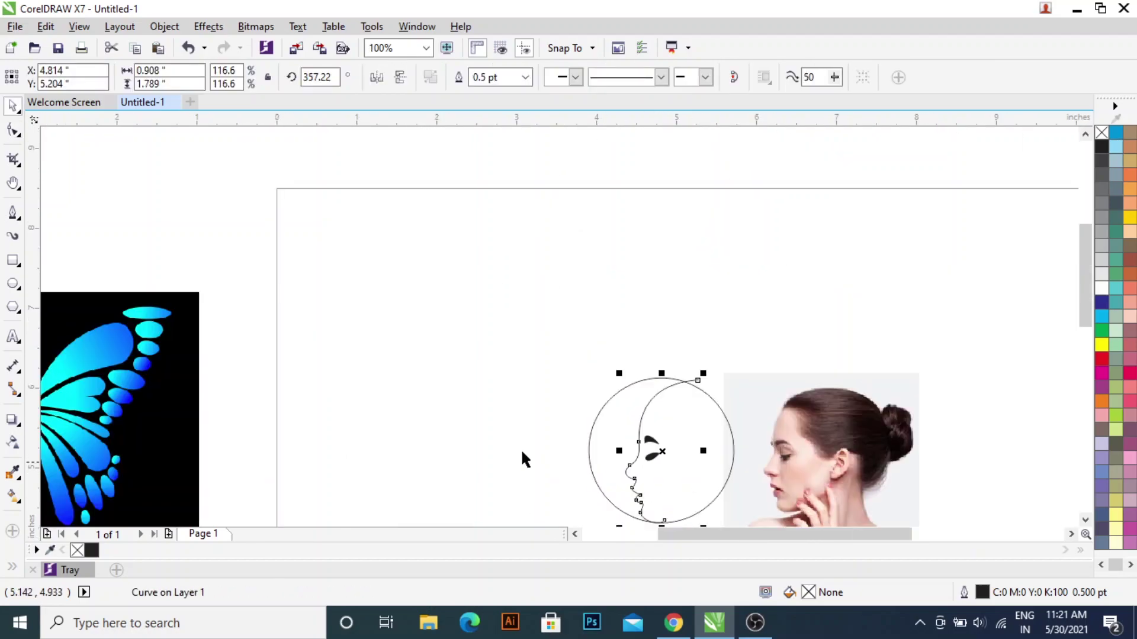
Nudge the face line down about 0.01 inches so its chin follows the circle's lower edge
click(546, 458)
scroll(652, 490, down, 3)
scroll(655, 473, up, 1)
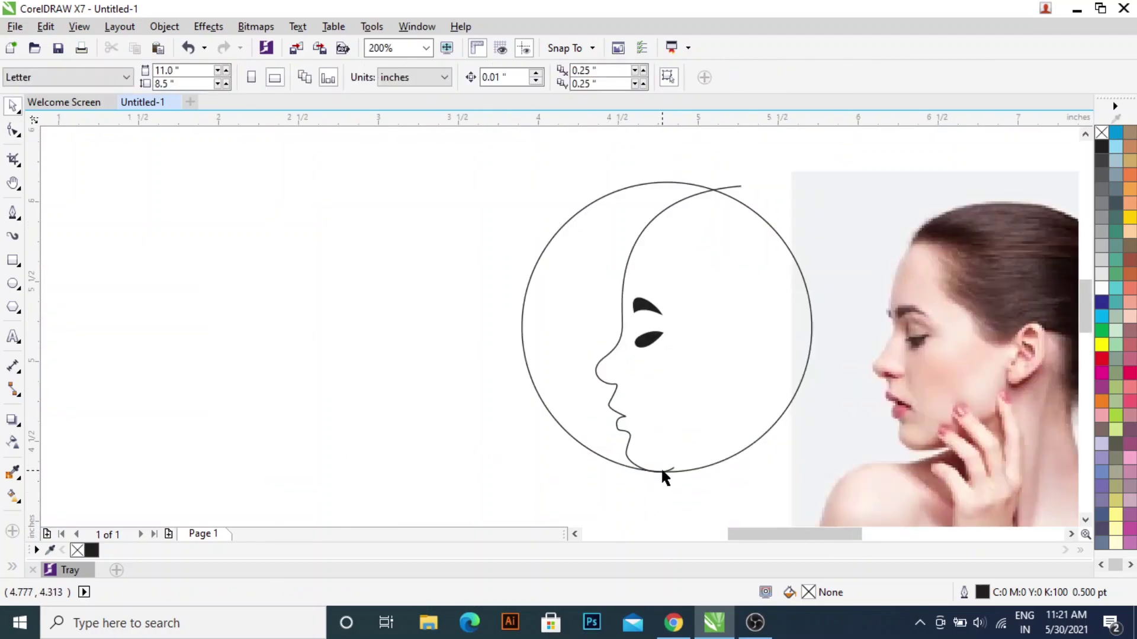
click(662, 470)
click(611, 385)
scroll(613, 387, up, 1)
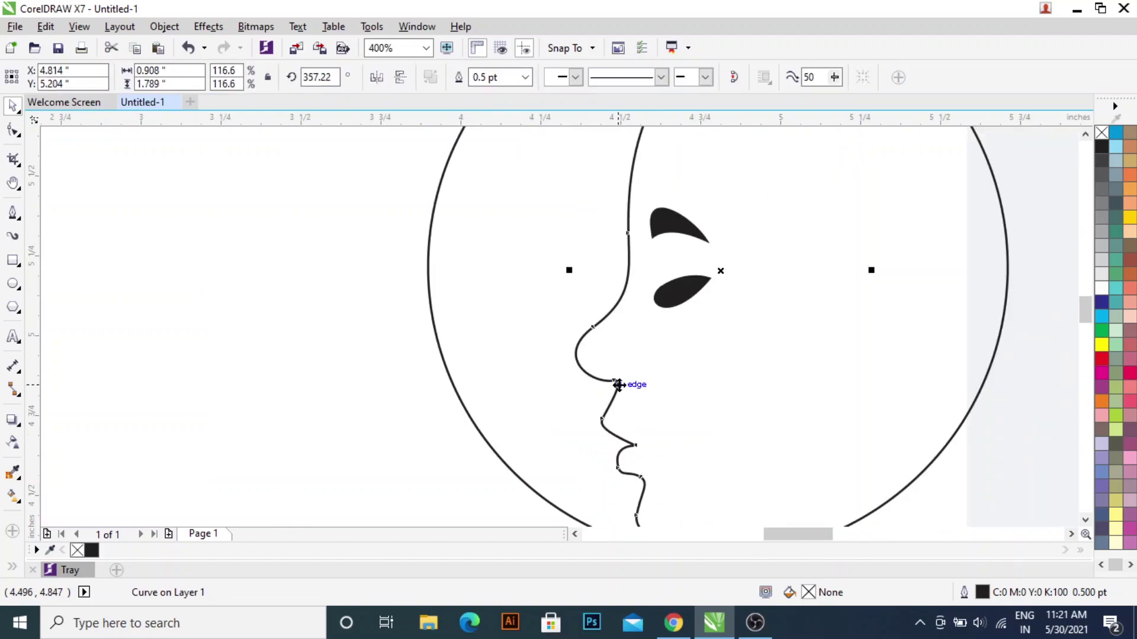
scroll(618, 386, down, 2)
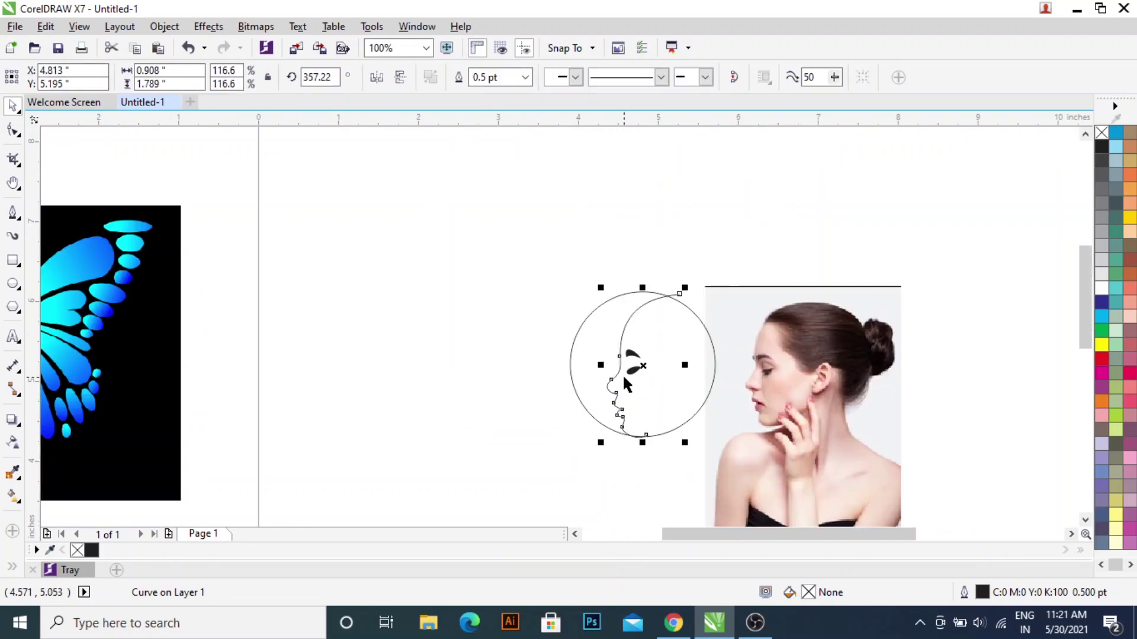
Trim the circle with the face line and delete the leftover face line
click(608, 248)
click(628, 293)
click(662, 297)
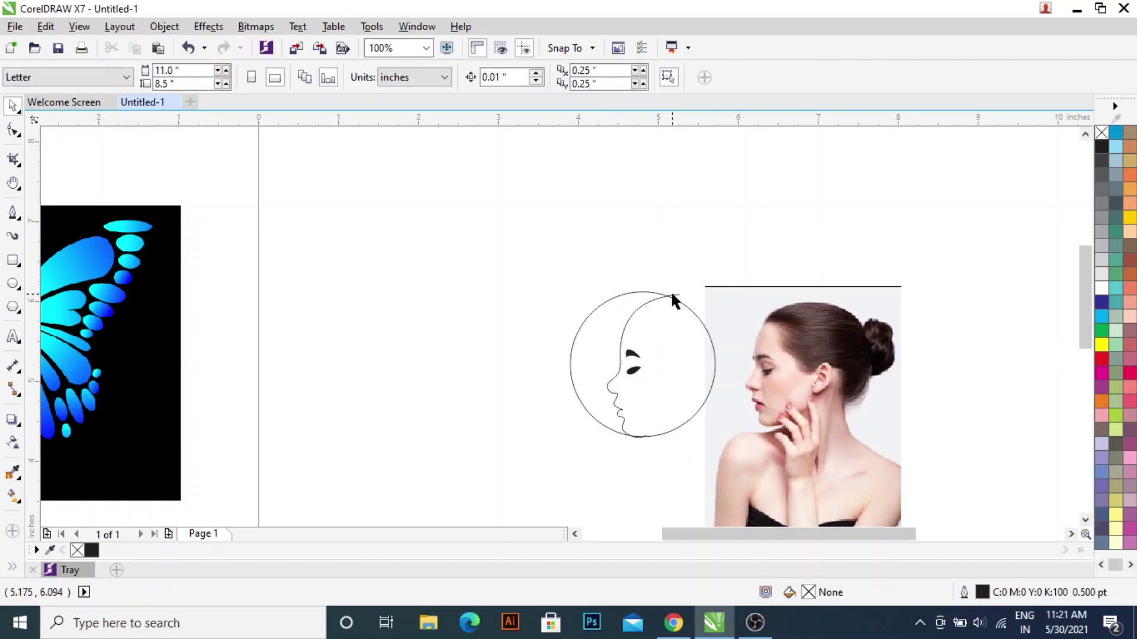
click(672, 295)
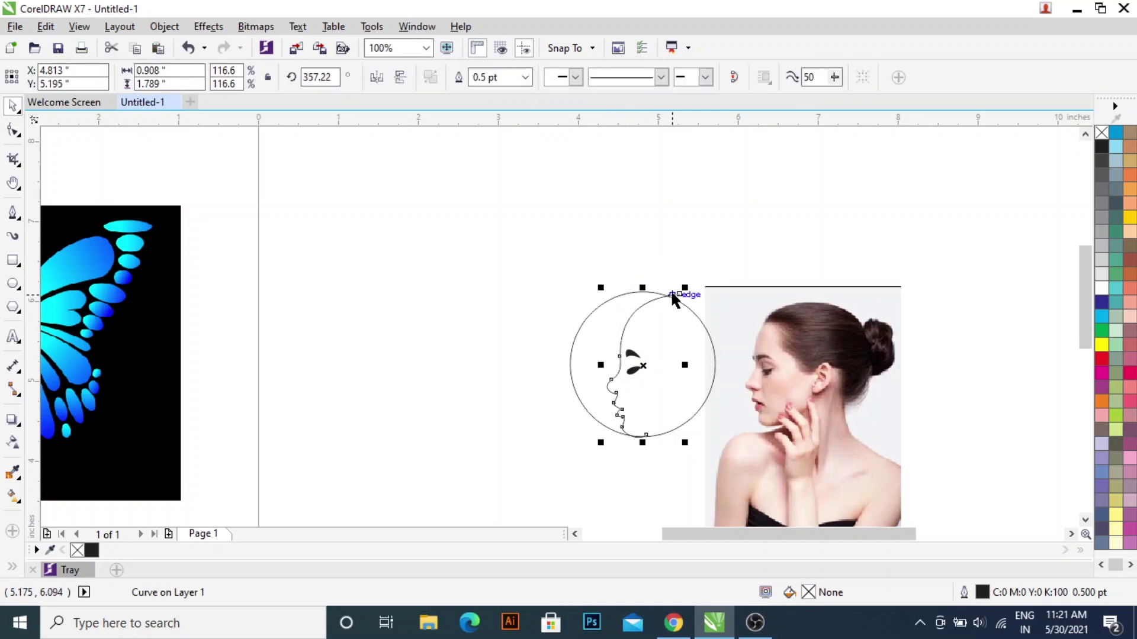
shift+click(596, 304)
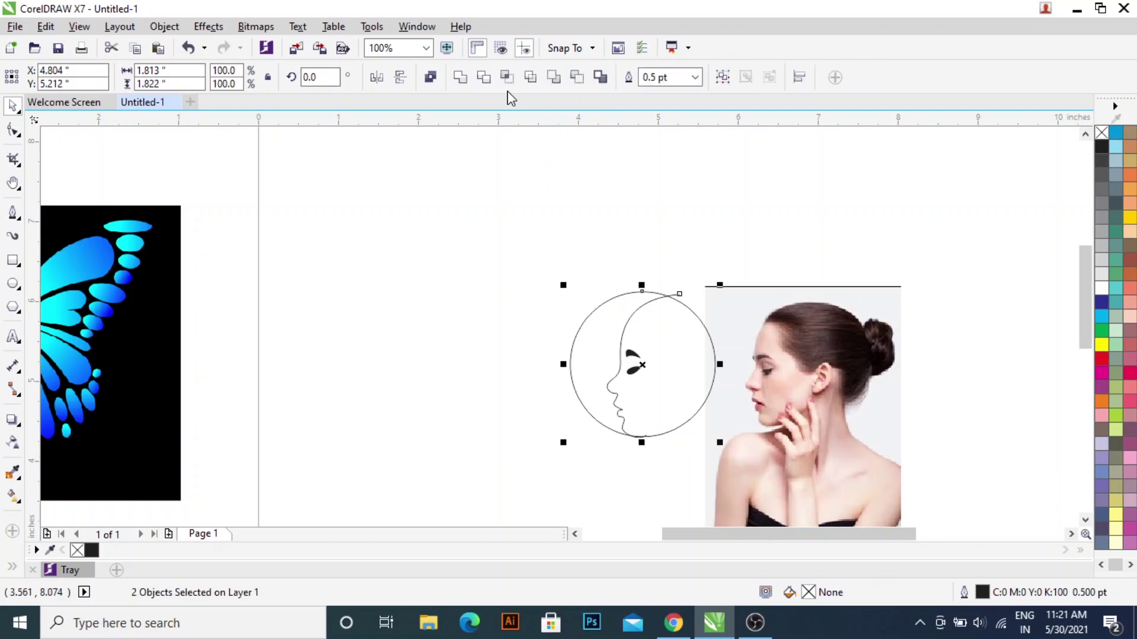
click(484, 77)
click(684, 296)
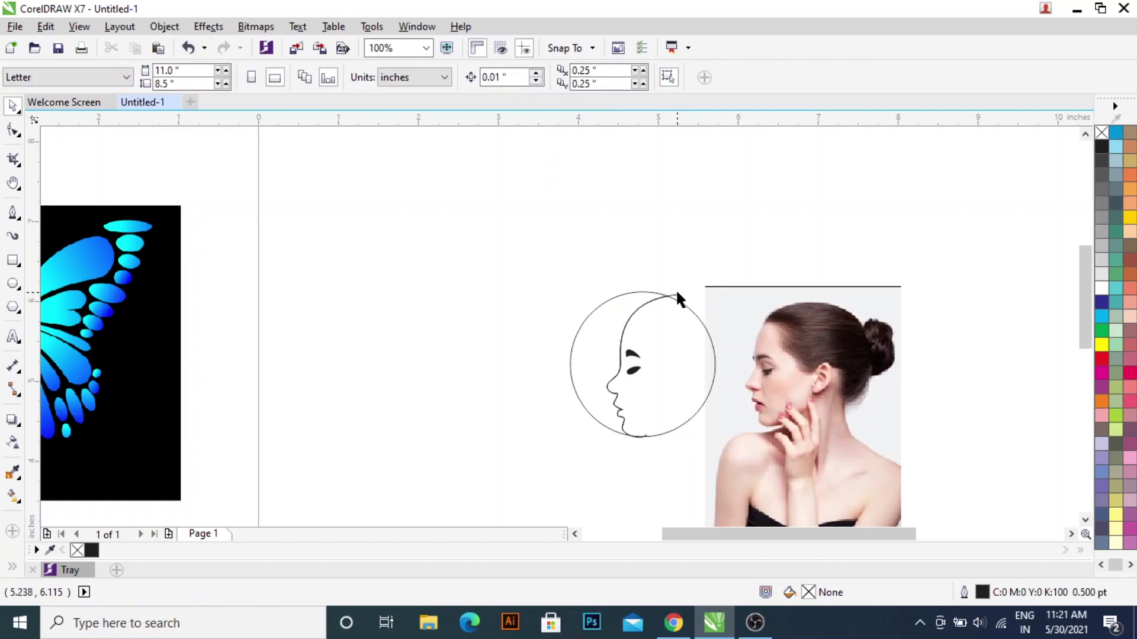
click(676, 295)
key(Delete)
Break the trimmed circle apart and delete the large piece on the right side of the face profile
click(659, 329)
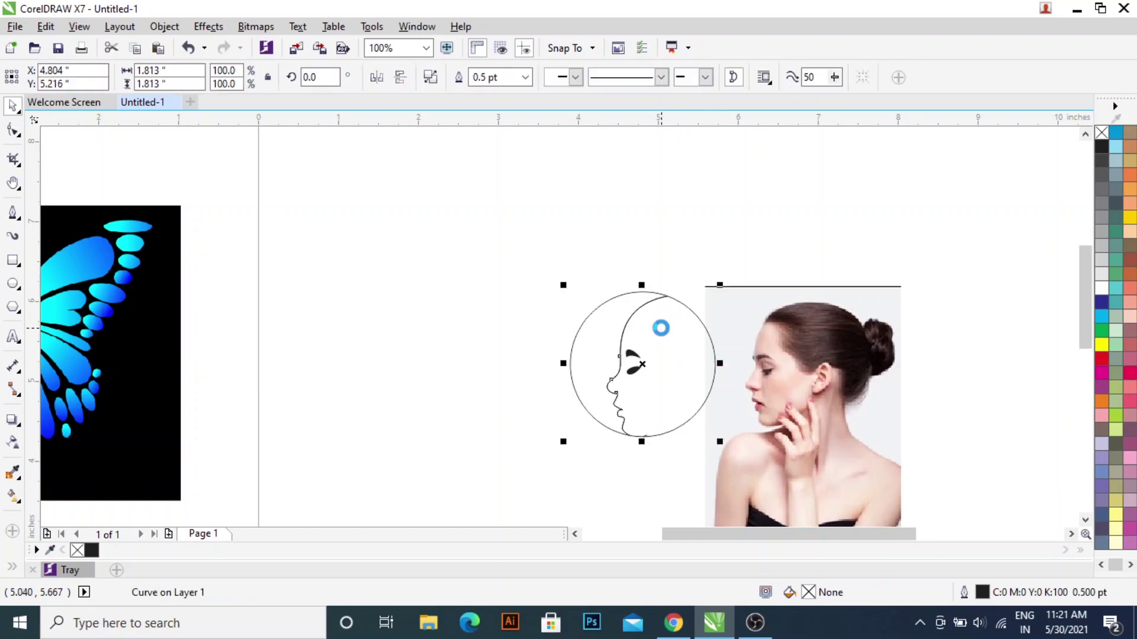
shift+click(661, 328)
click(757, 228)
drag(658, 327, 786, 360)
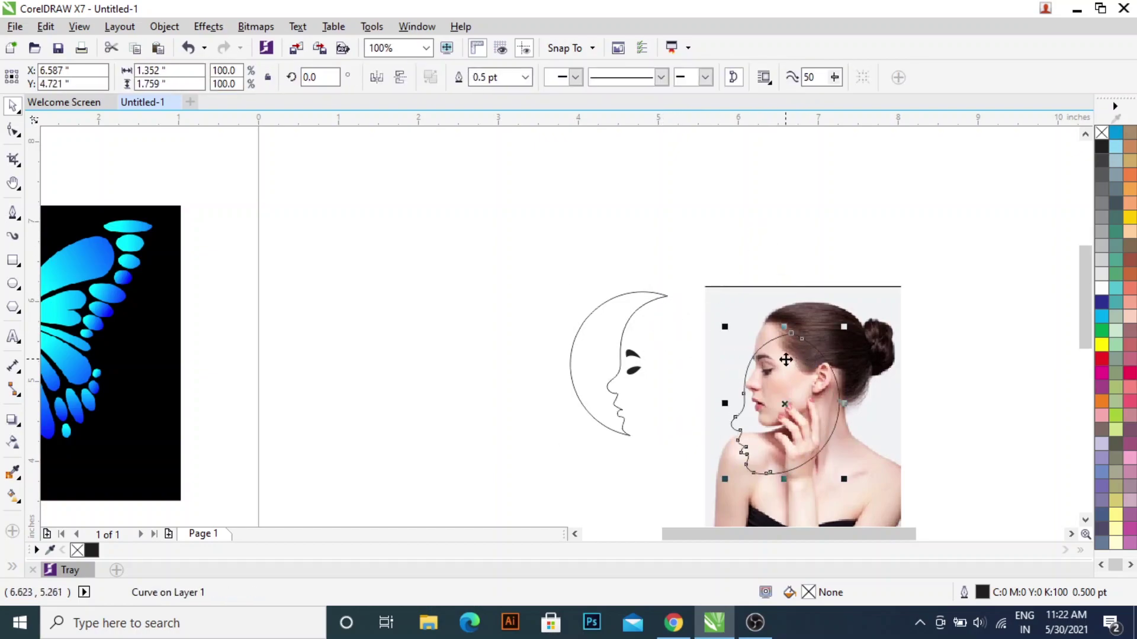
key(Delete)
Fill the crescent, eyebrow and eye with 80% black and remove their outlines
click(617, 326)
drag(494, 215, 678, 467)
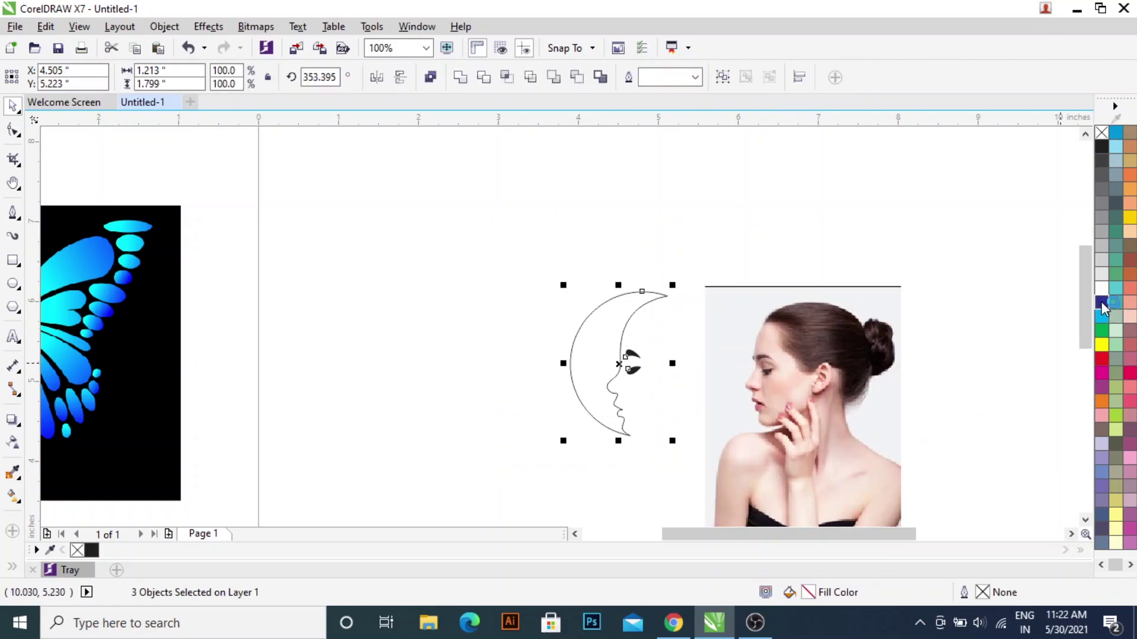
click(1101, 175)
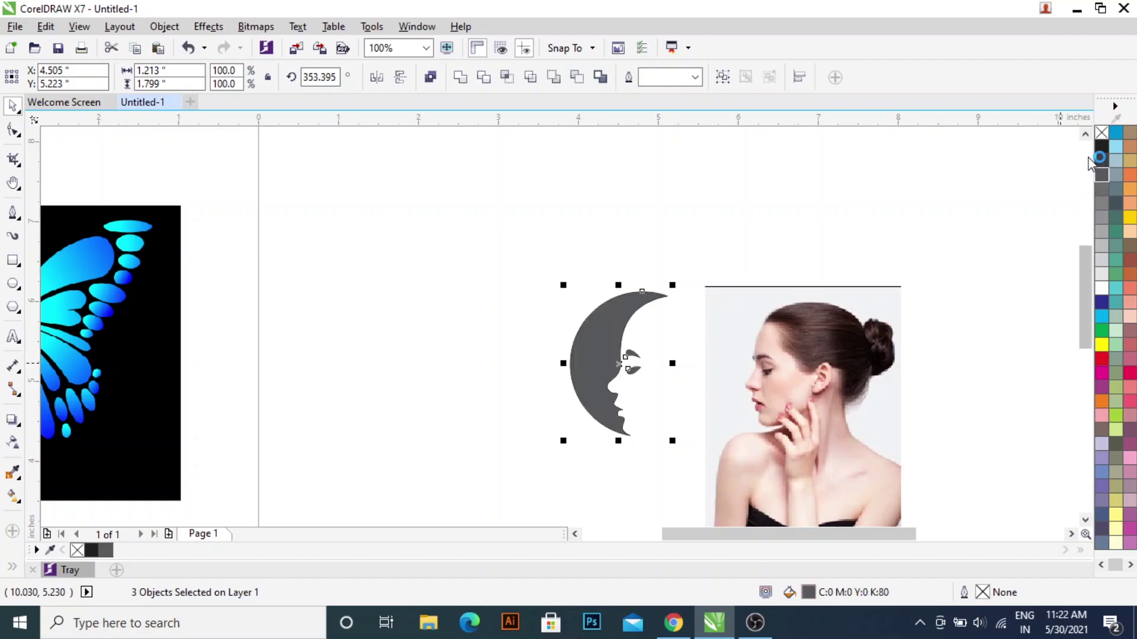
click(513, 228)
Group the crescent, eyebrow and eye, and create a horizontally mirrored copy directly to the group's left
drag(496, 210, 719, 477)
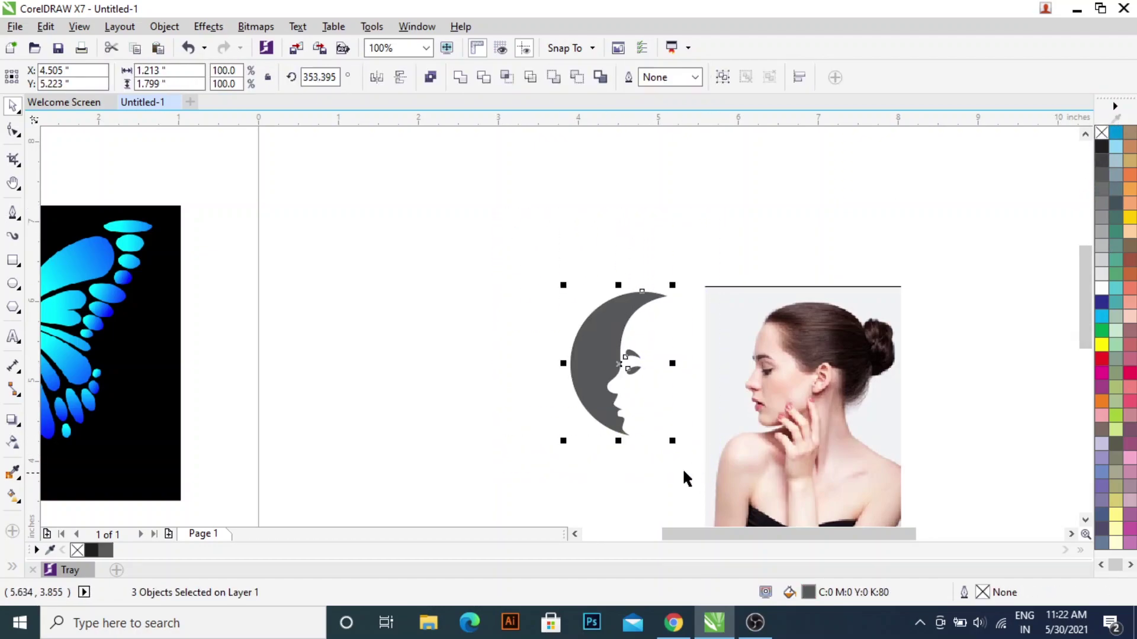
key(ctrl+g)
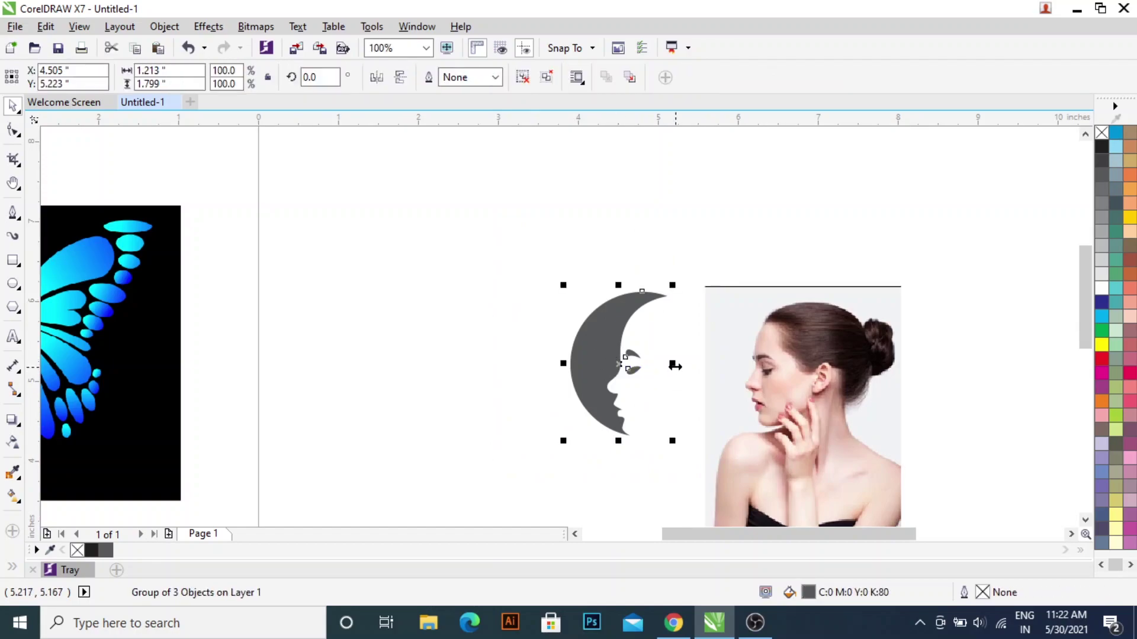
drag(675, 364, 543, 367)
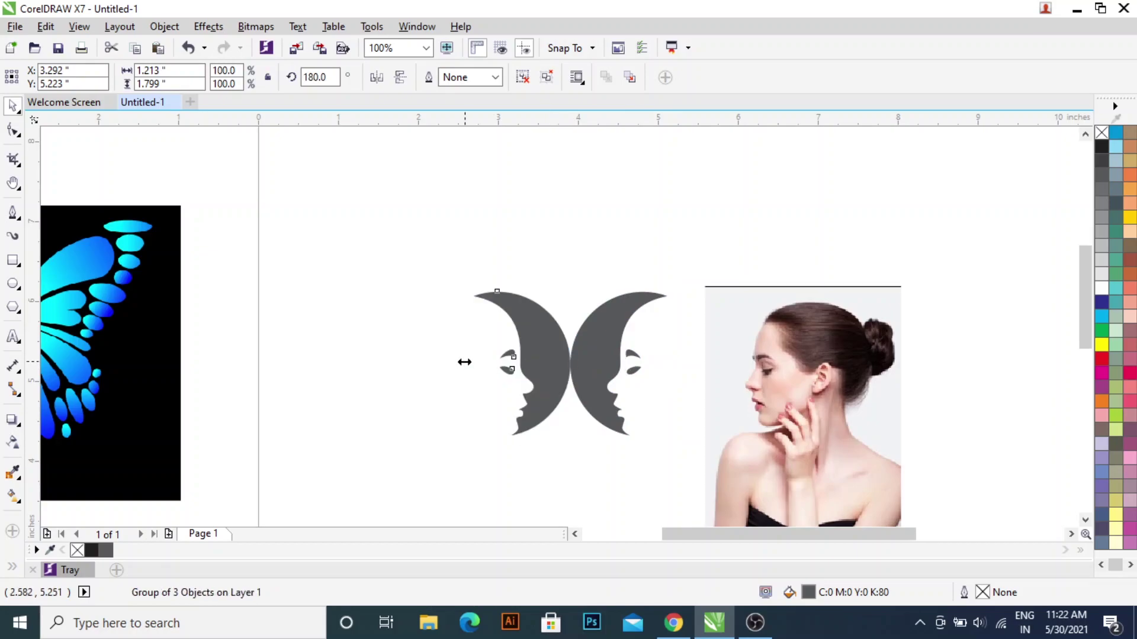
click(386, 312)
Shift the mirrored left half slightly to the right so both halves overlap a little at the centre
scroll(538, 382, down, 2)
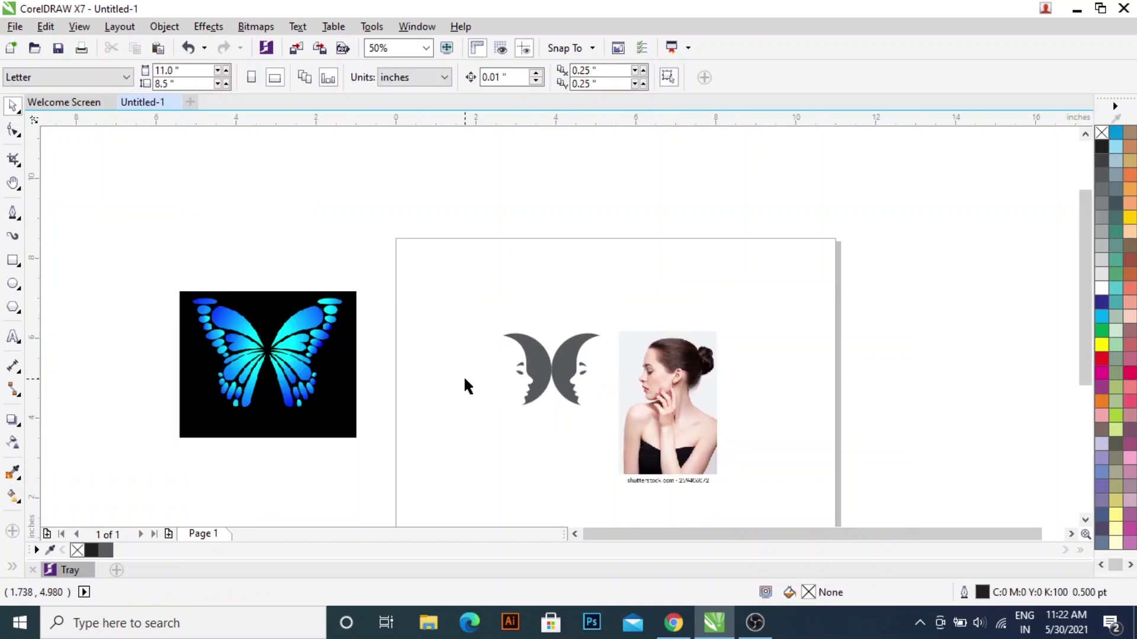
scroll(463, 386, up, 2)
scroll(463, 386, down, 1)
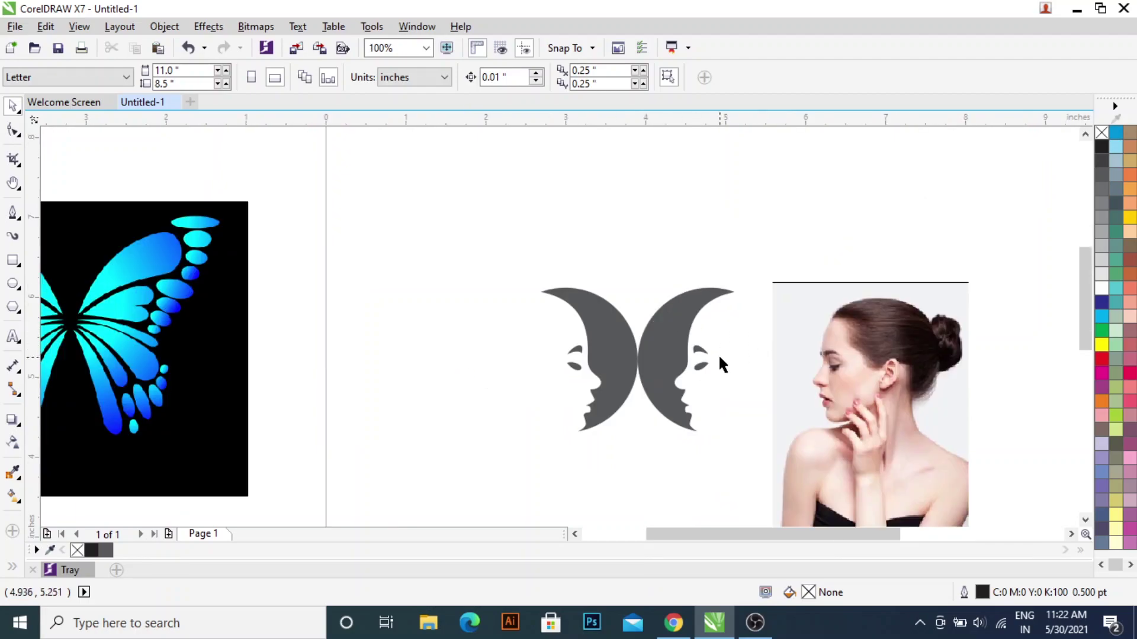
drag(467, 228, 665, 449)
drag(586, 327, 608, 336)
key(ctrl+z)
scroll(633, 369, up, 2)
scroll(587, 344, down, 3)
click(536, 352)
scroll(604, 381, up, 1)
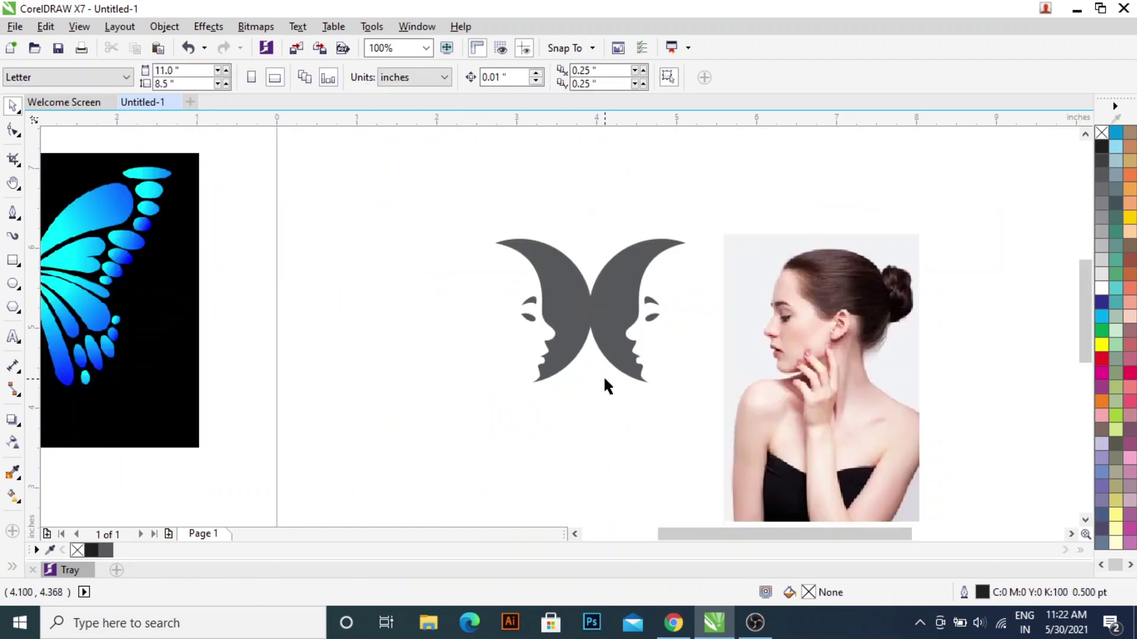
scroll(606, 379, down, 1)
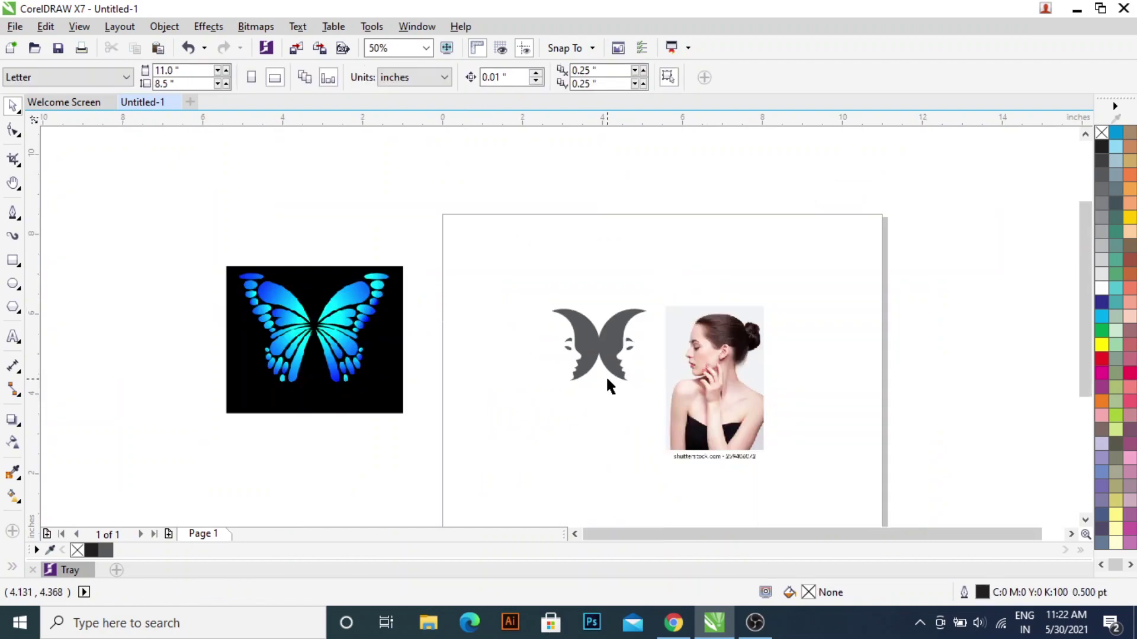
scroll(606, 375, up, 1)
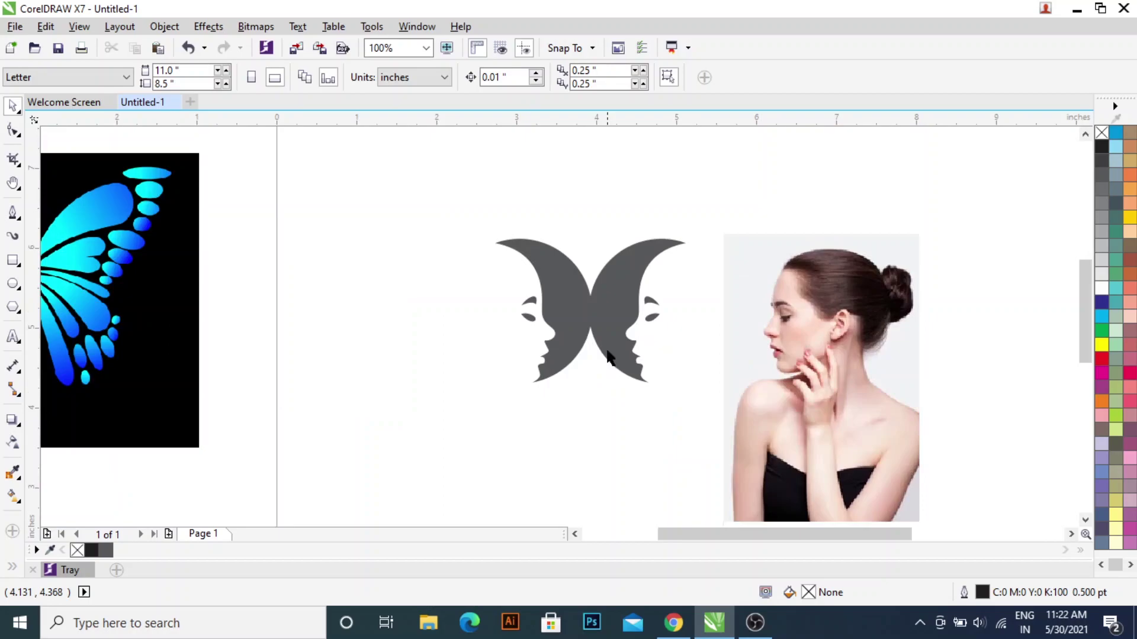
scroll(600, 379, up, 1)
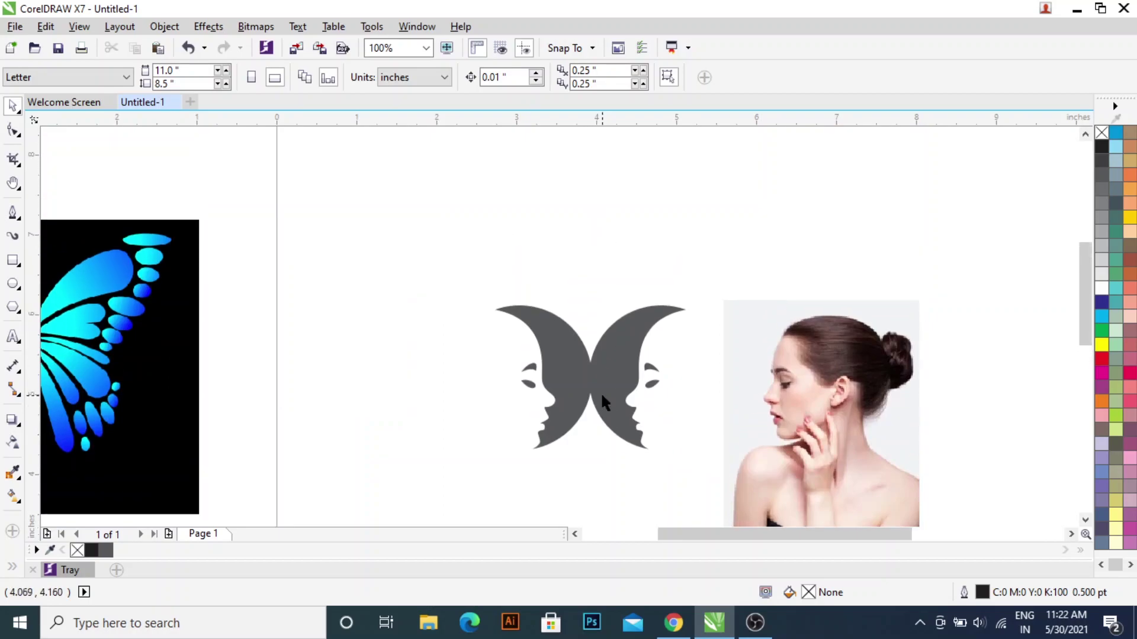
scroll(172, 257, down, 2)
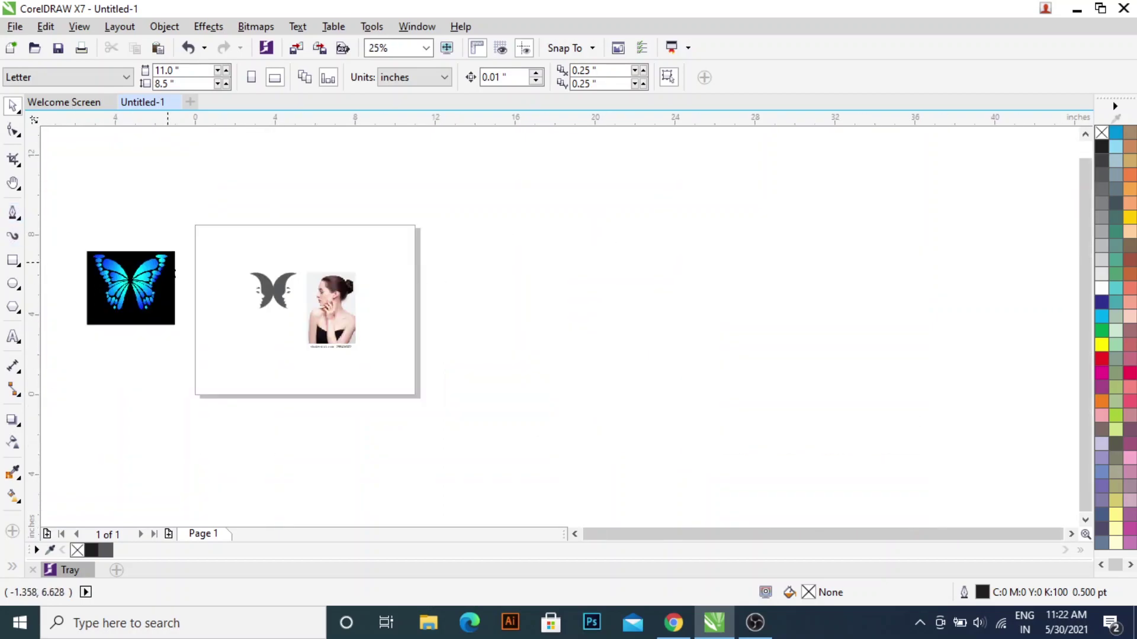
Draw a small circle about 0.128 inches in diameter just above the butterfly's wings
scroll(98, 251, up, 2)
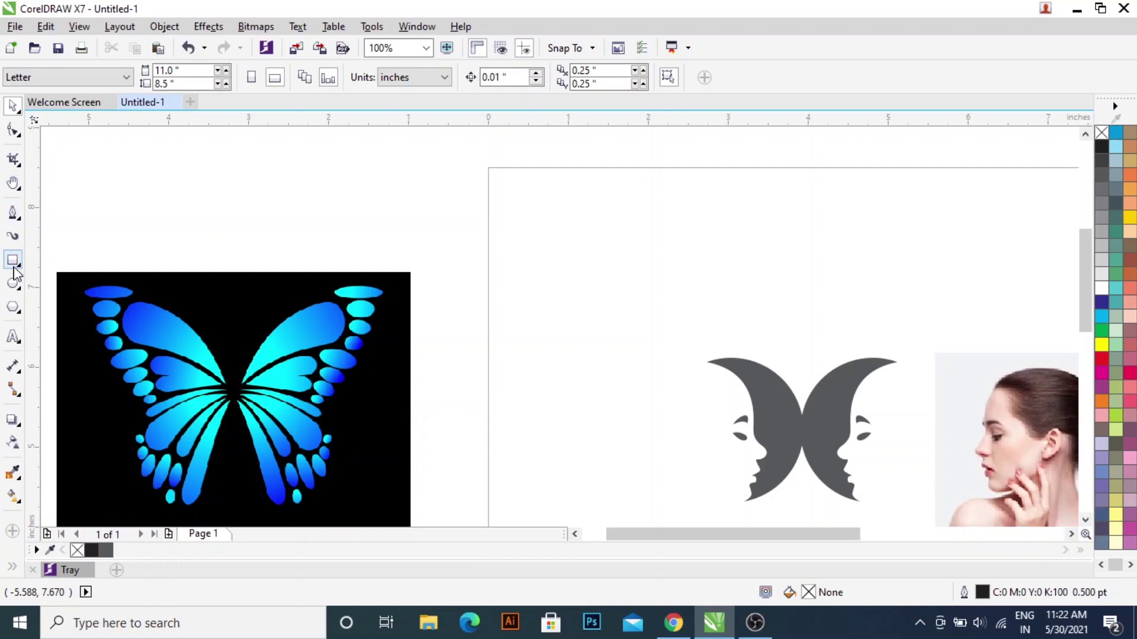
click(13, 284)
drag(789, 346, 792, 354)
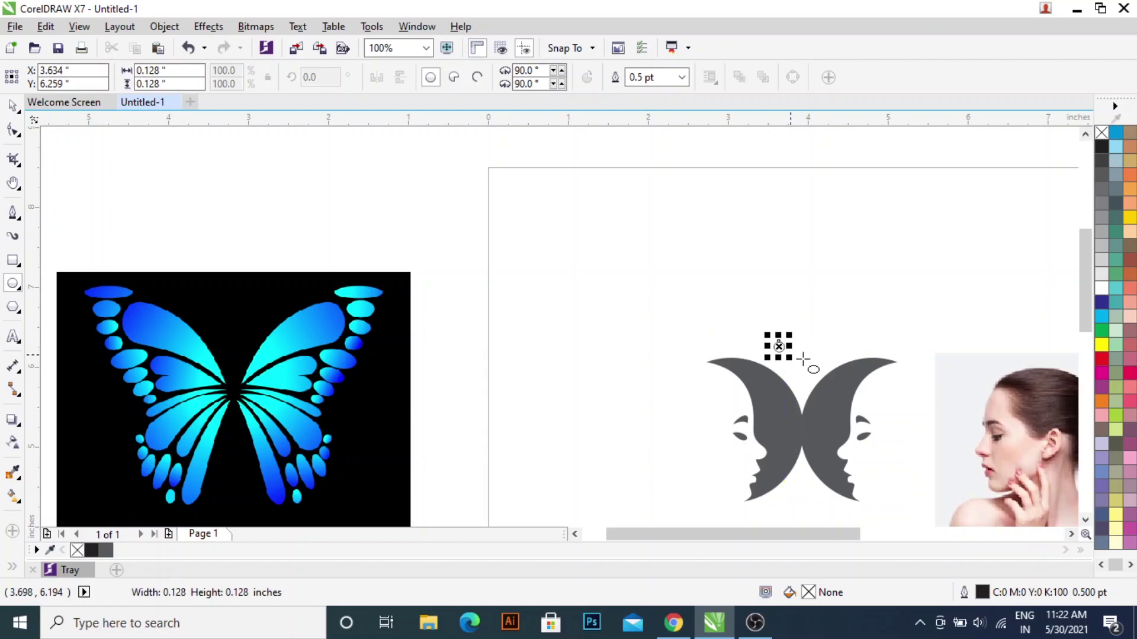
scroll(807, 363, up, 2)
key(space)
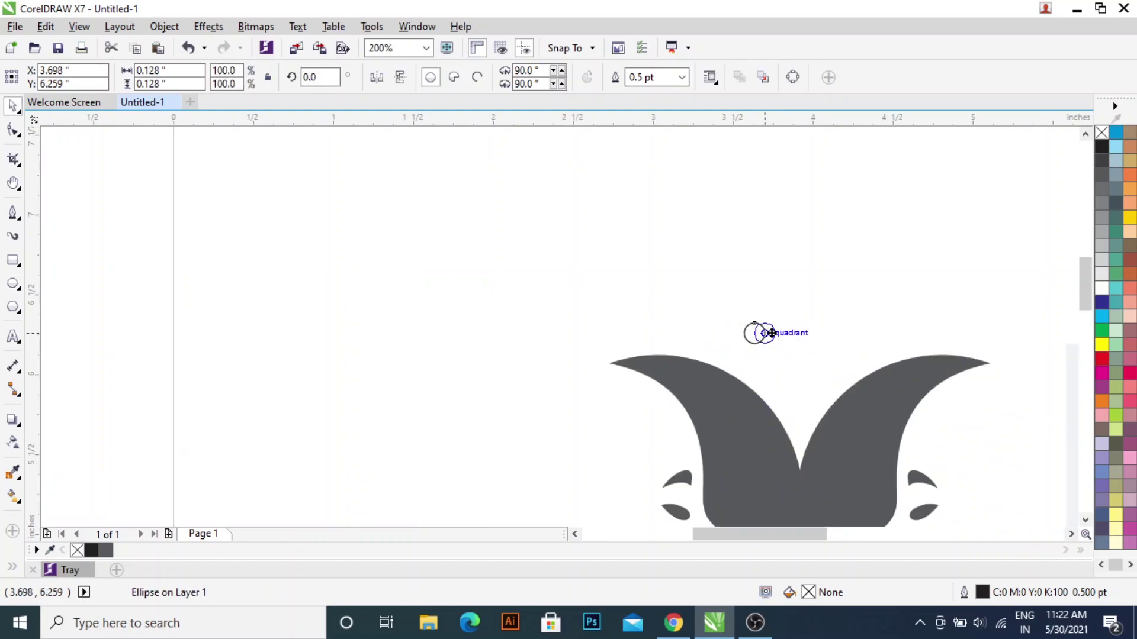
scroll(814, 366, down, 2)
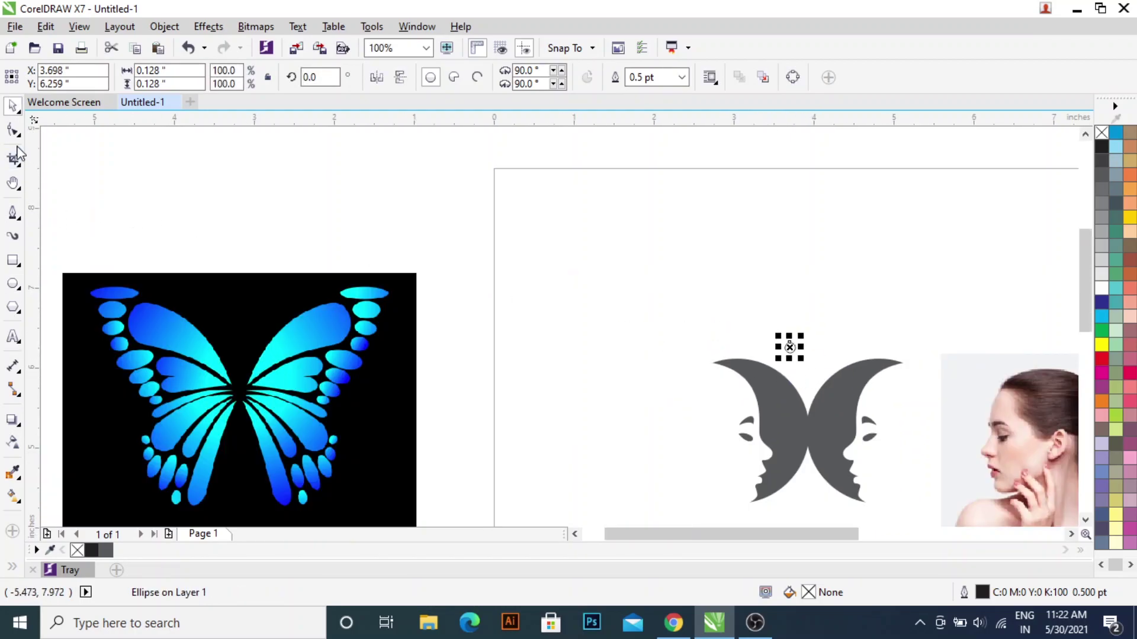
Fill the small circle with black, remove its outline and move it into the gap between the upper wings
click(1100, 145)
right_click(1102, 132)
click(756, 214)
drag(791, 350, 809, 375)
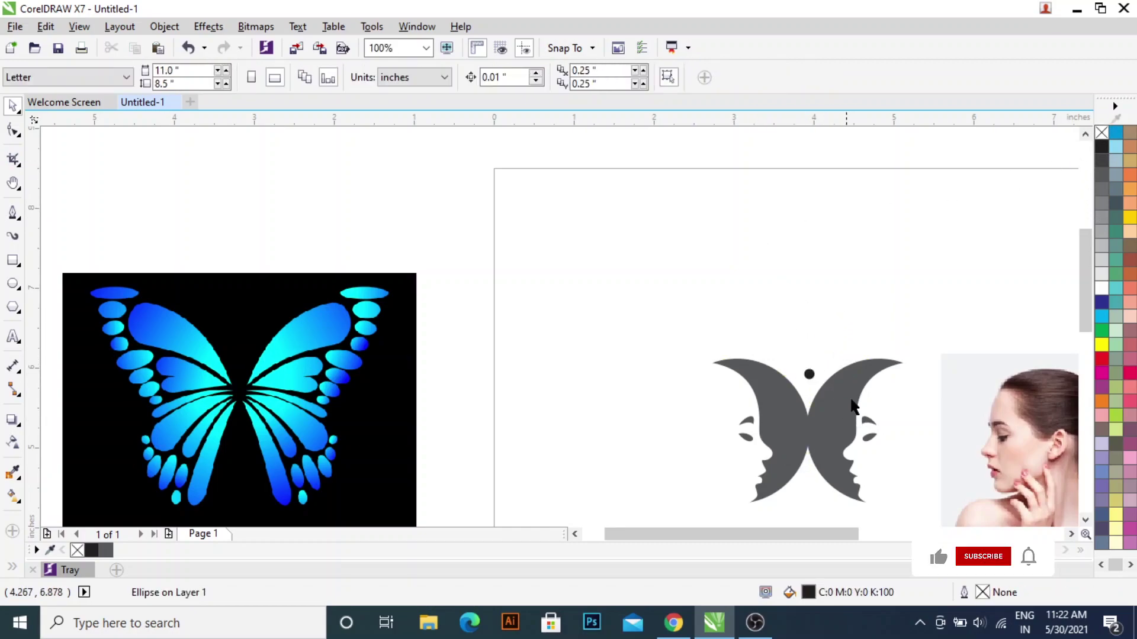
Group the two mirrored face halves into one butterfly object, leaving the small circle separate
click(809, 375)
shift+click(845, 404)
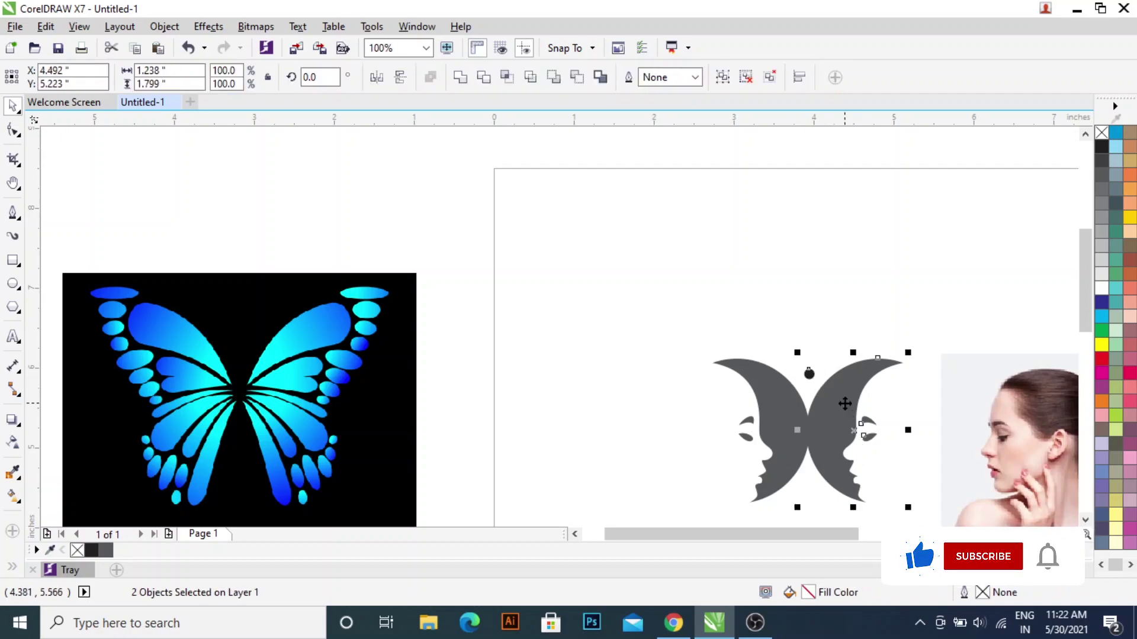
click(782, 396)
drag(633, 310, 960, 515)
key(ctrl+u)
shift+click(809, 349)
key(ctrl+g)
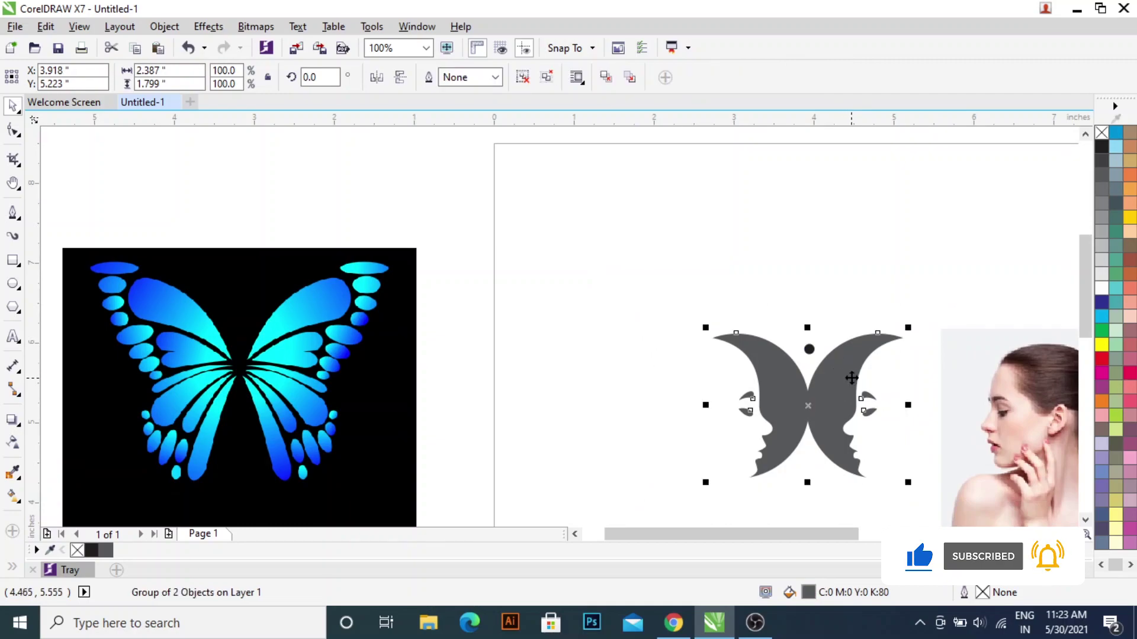
Align the small circle with the butterfly group on their common vertical centre line
key(Escape)
click(809, 349)
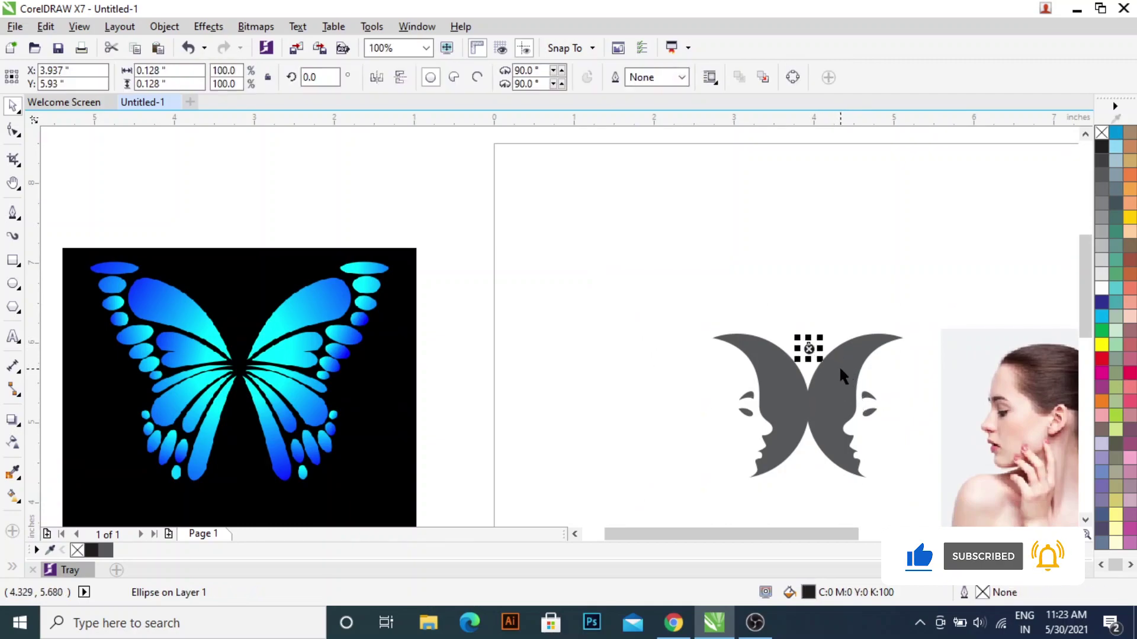
shift+click(841, 372)
key(c)
click(819, 286)
Add the artistic text "Beautyfly" just below the butterfly
drag(811, 403, 794, 404)
scroll(794, 404, right, 8)
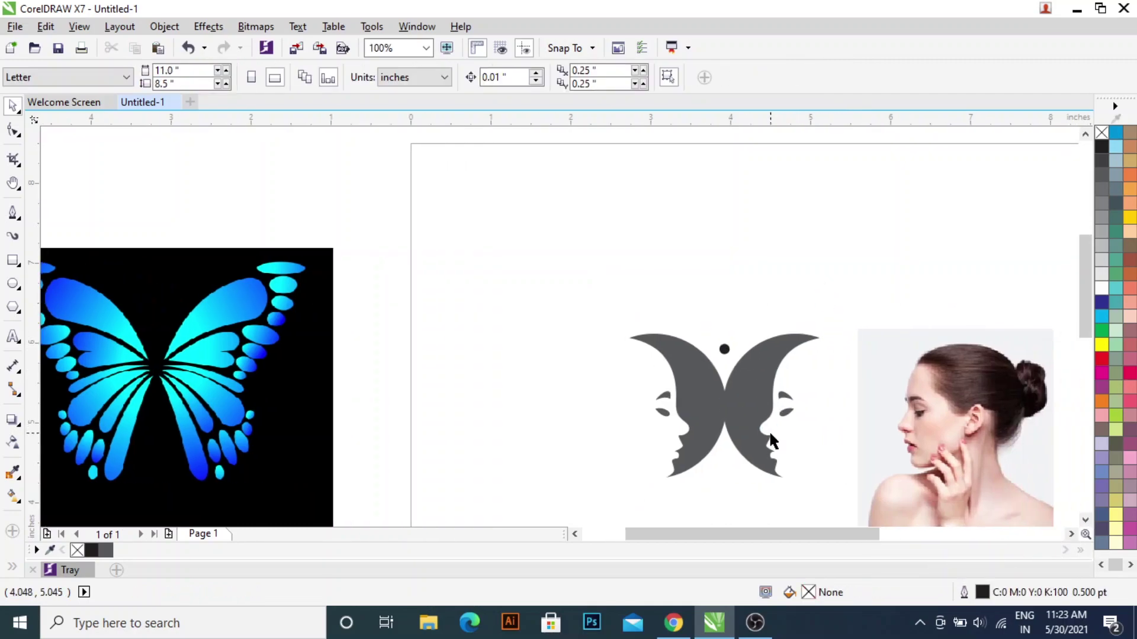
scroll(708, 435, down, 7)
click(684, 283)
key(Escape)
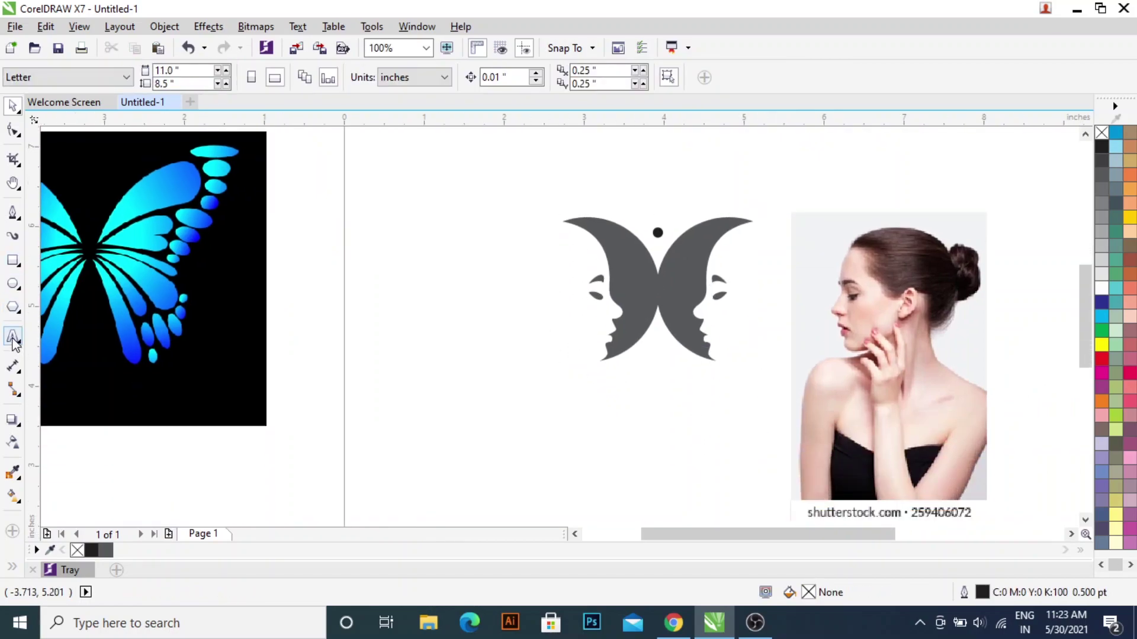
click(13, 336)
click(619, 391)
text(Beautyfly)
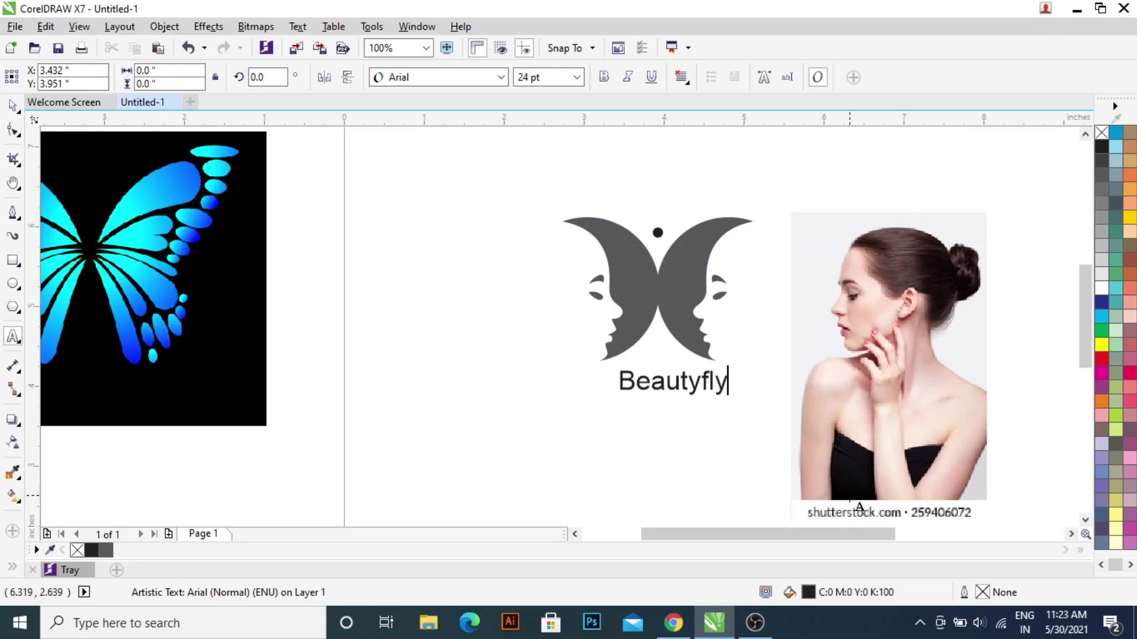
Centre the Beautyfly text horizontally under the butterfly group
key(ctrl+space)
shift+click(652, 285)
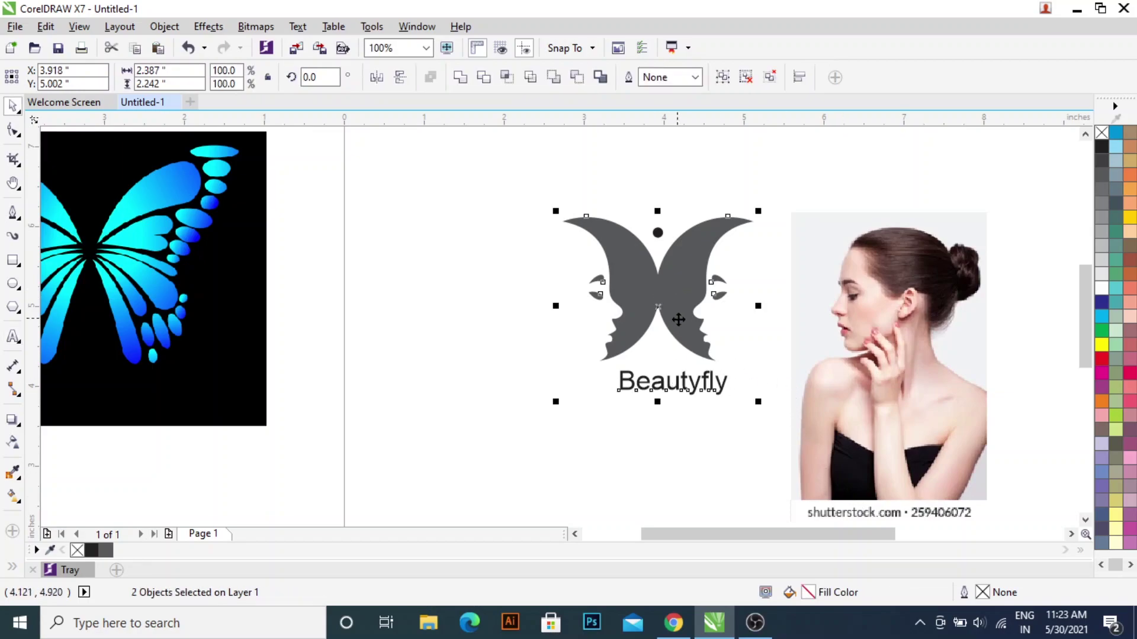
click(514, 272)
Change the font of the Beautyfly text to Lato Black
click(680, 383)
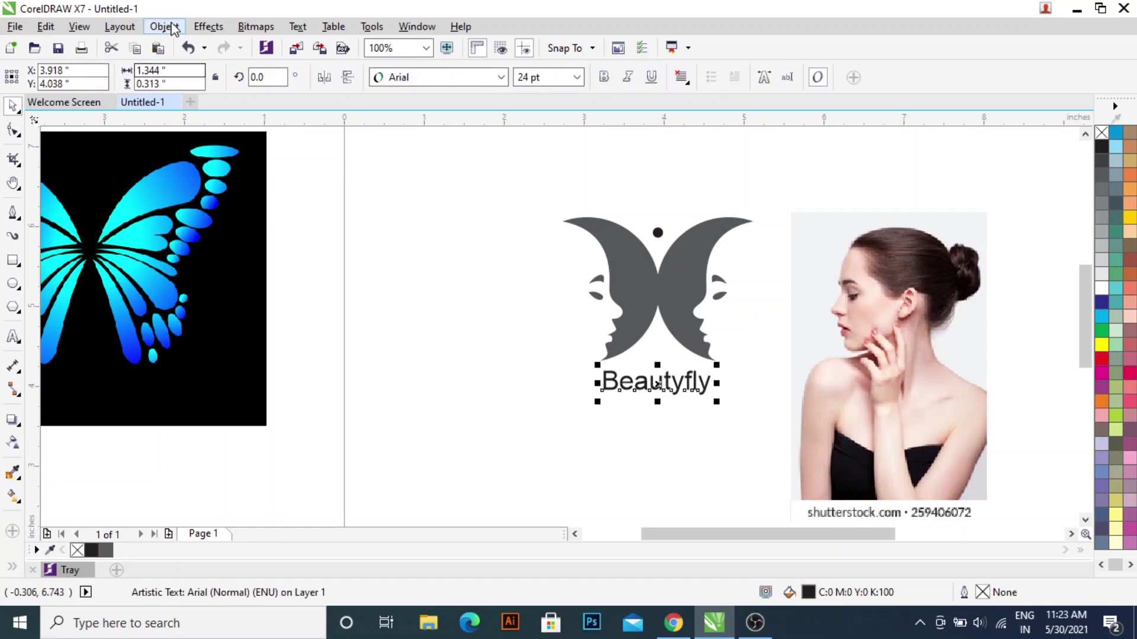
click(501, 77)
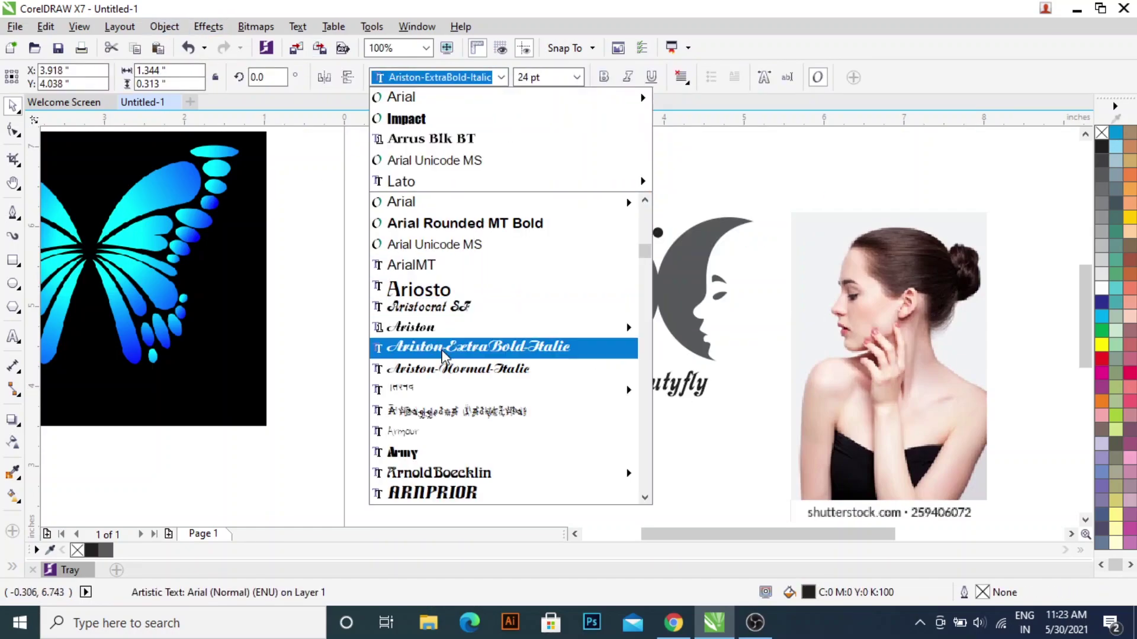
mouse_move(443, 196)
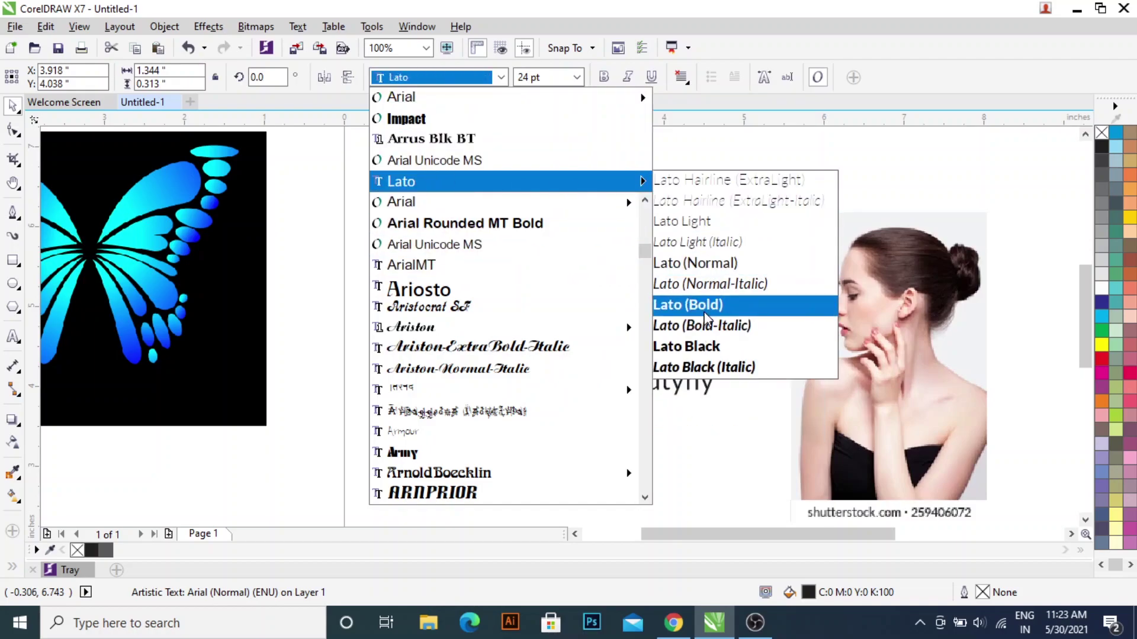
click(703, 348)
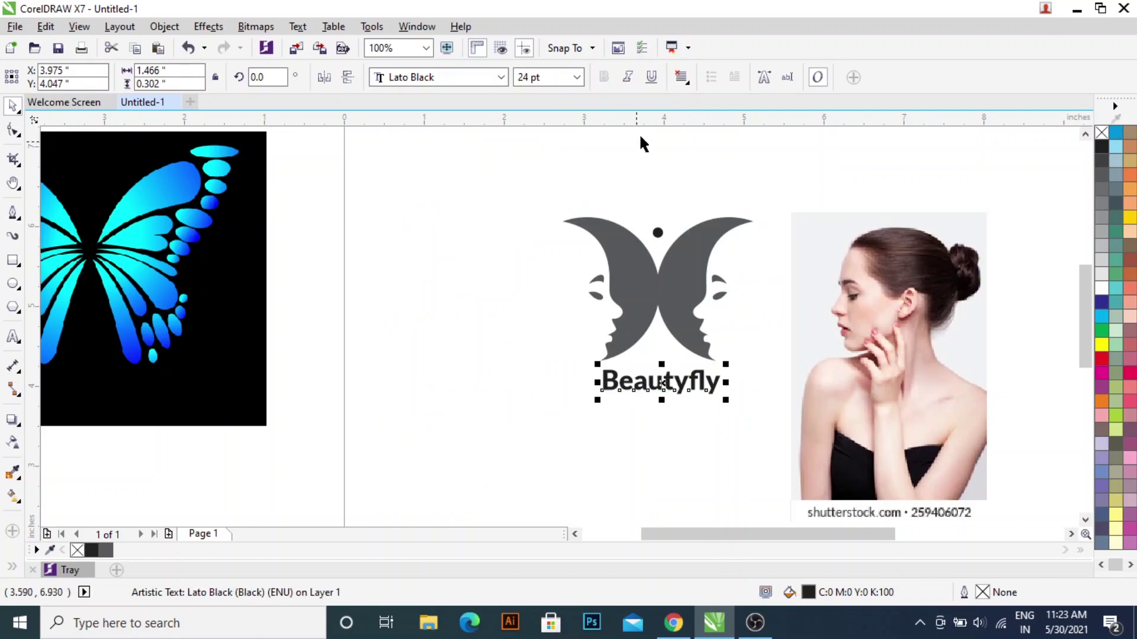
Convert the Beautyfly text beneath the butterfly to uppercase
double_click(679, 384)
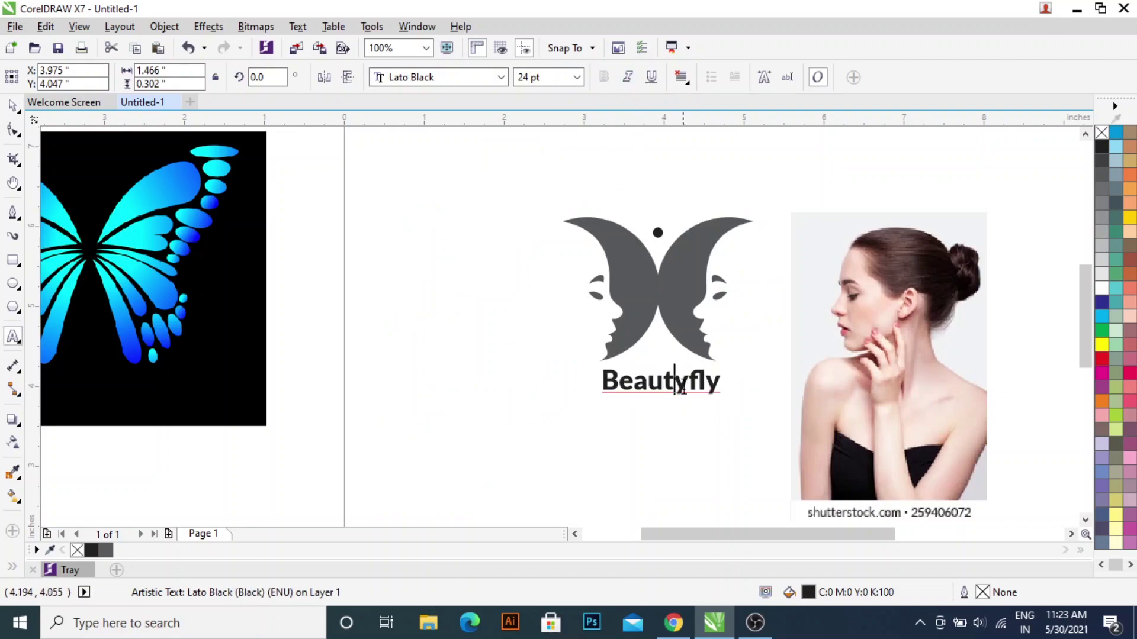
key(ctrl+a)
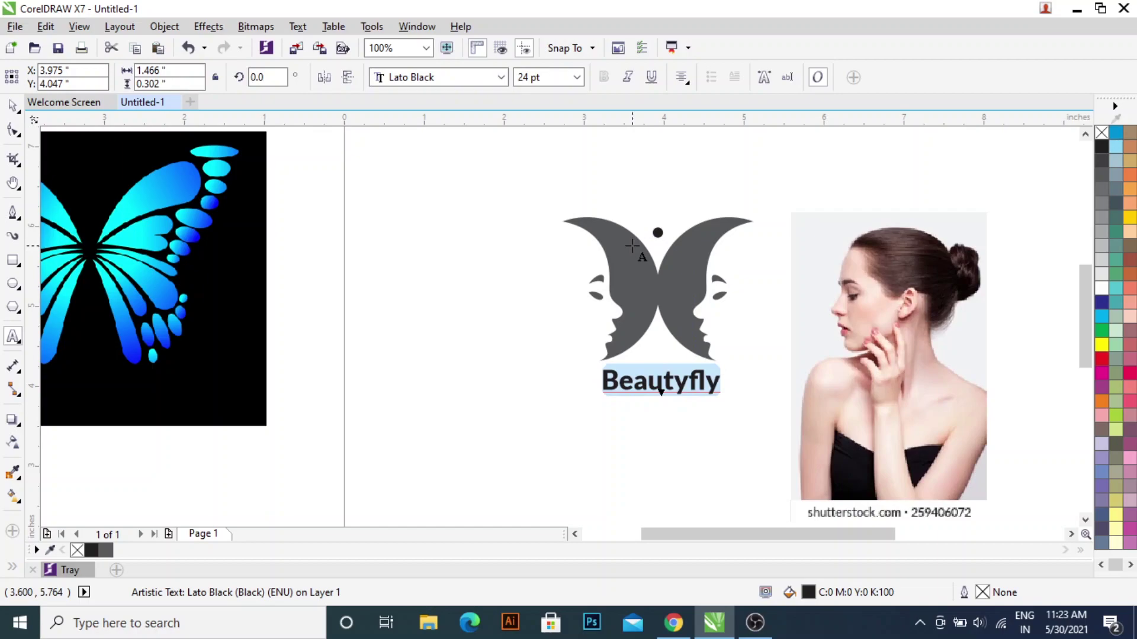
key(shift+F3)
click(491, 366)
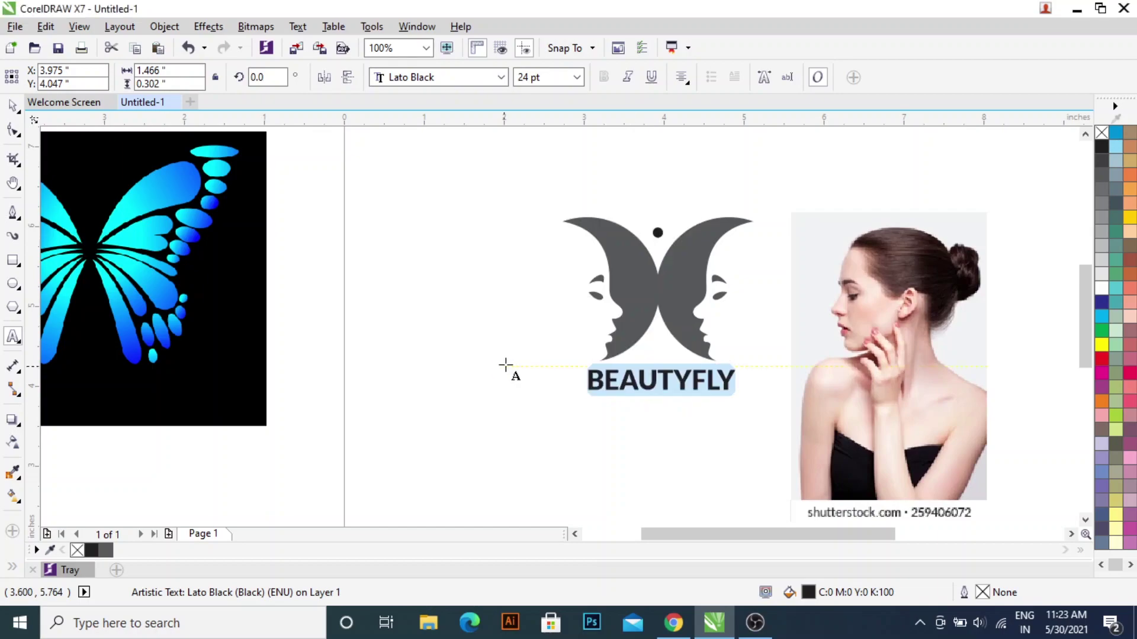
Enlarge the BEAUTYFLY text to about 2.46 inches wide and centre it horizontally under the butterfly group
click(12, 105)
drag(739, 402, 767, 402)
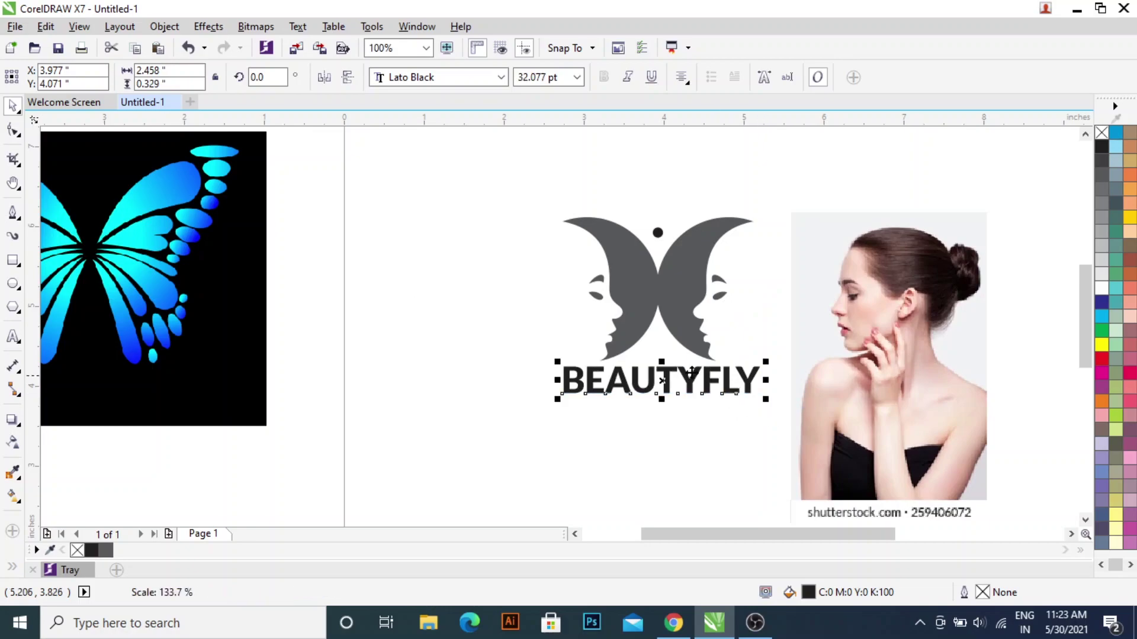
shift+click(674, 311)
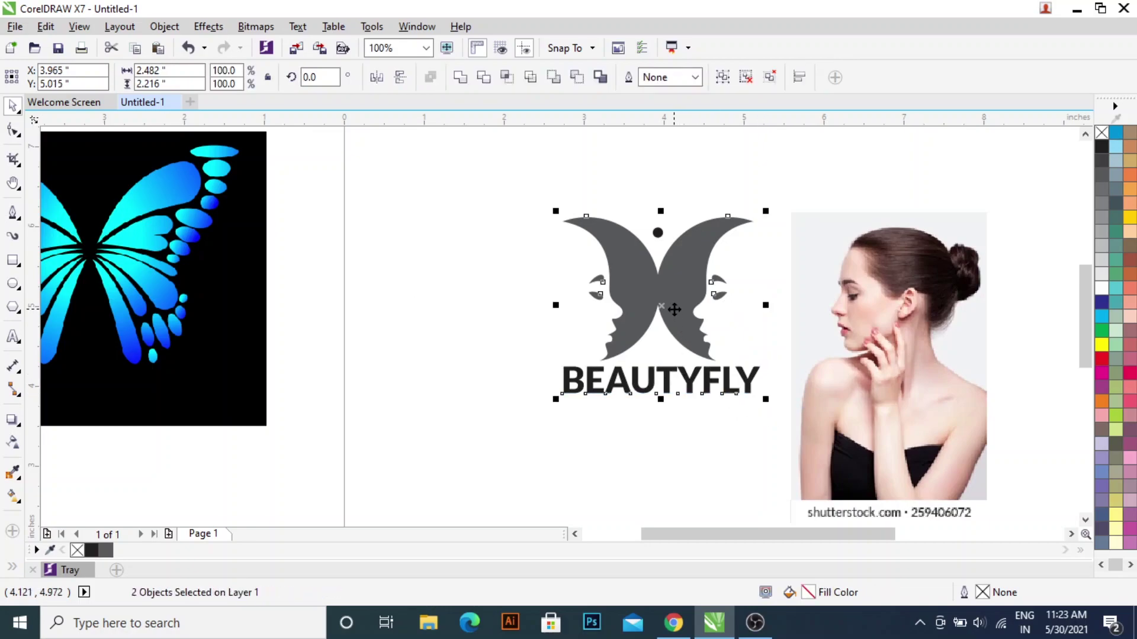
key(c)
click(550, 311)
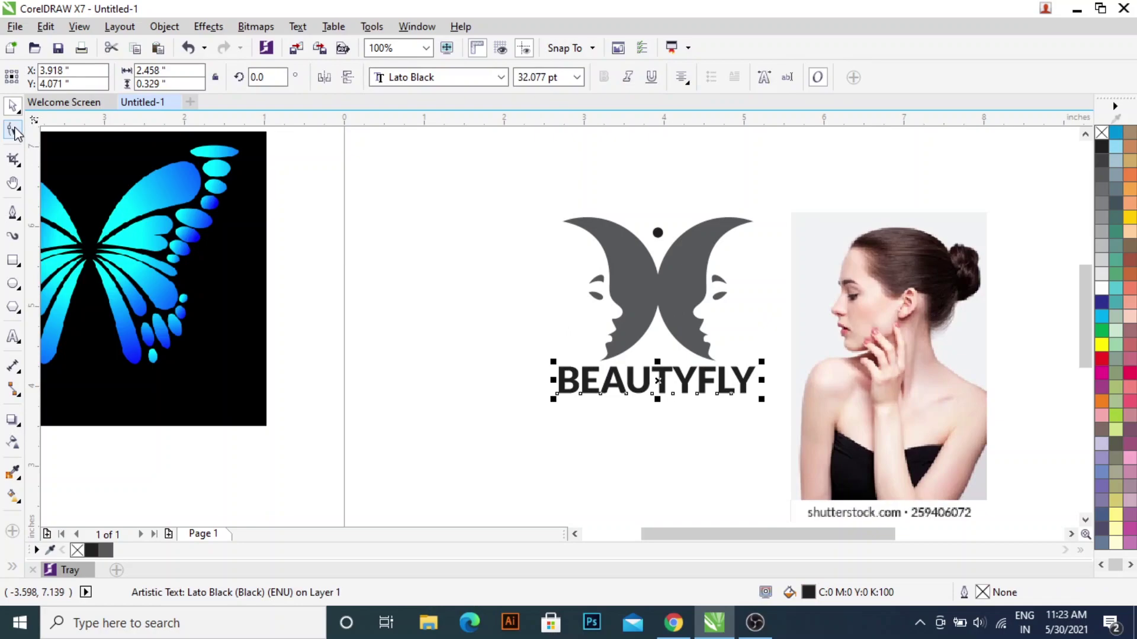
Widen the letter spacing of BEAUTYFLY and scale the text to about 26 pt, spanning about 2.46 inches
click(13, 129)
mouse_move(765, 398)
mouse_down()
mouse_move(795, 408)
mouse_move(766, 403)
mouse_up()
key(space)
click(547, 319)
Duplicate the BEAUTYFLY text directly below itself and replace the copy's wording with "cosmetic"
click(668, 379)
drag(667, 379, 656, 412)
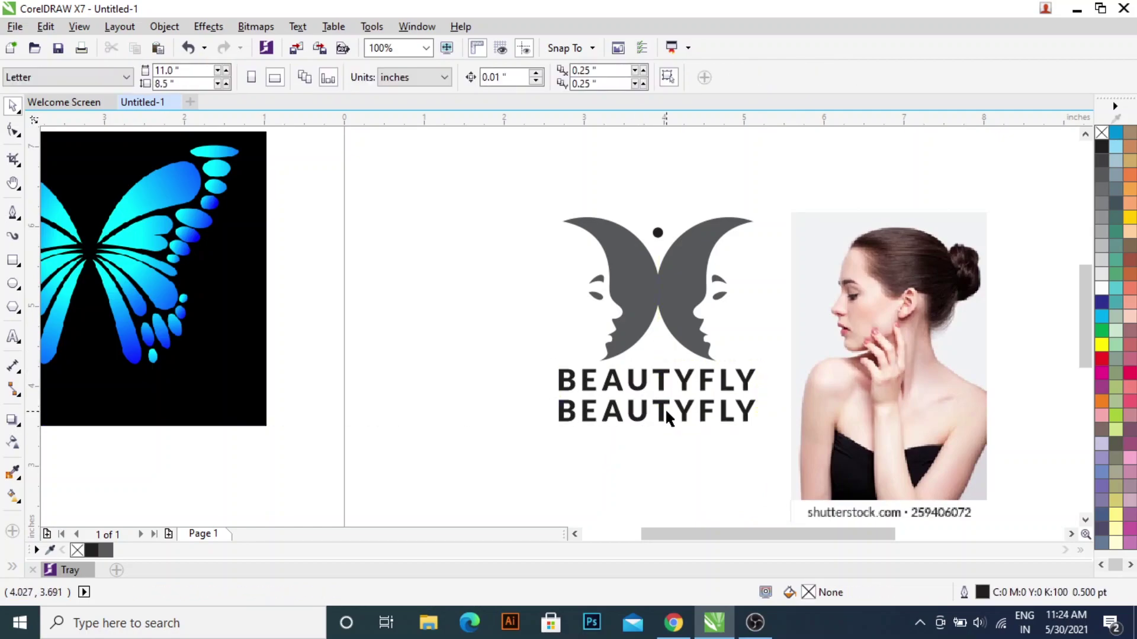
double_click(665, 412)
key(ctrl+a)
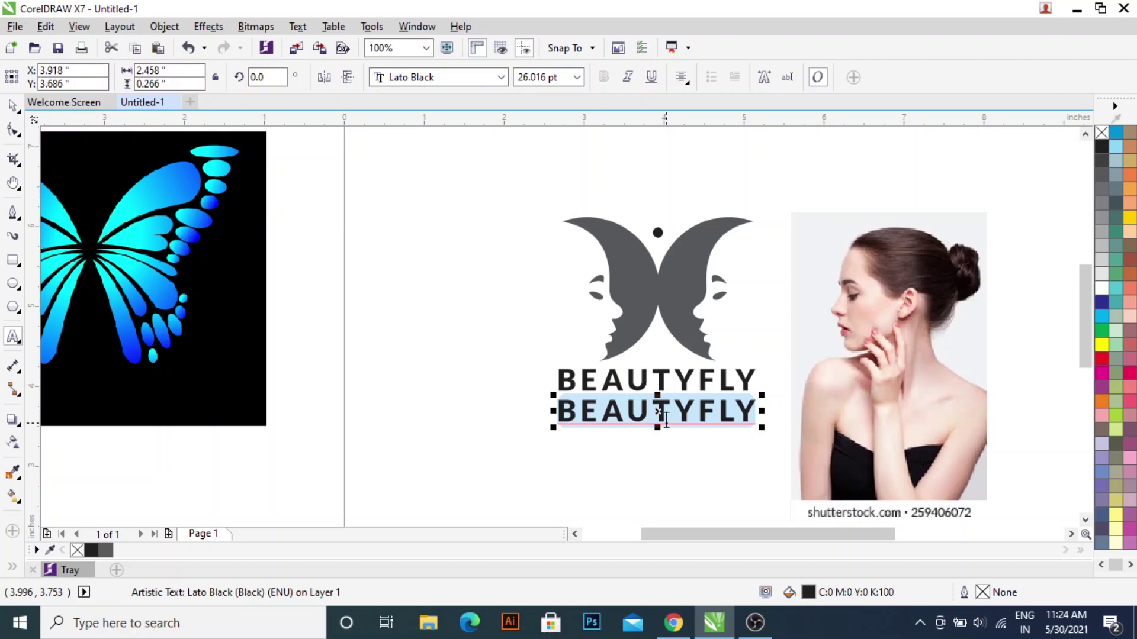
text(cos)
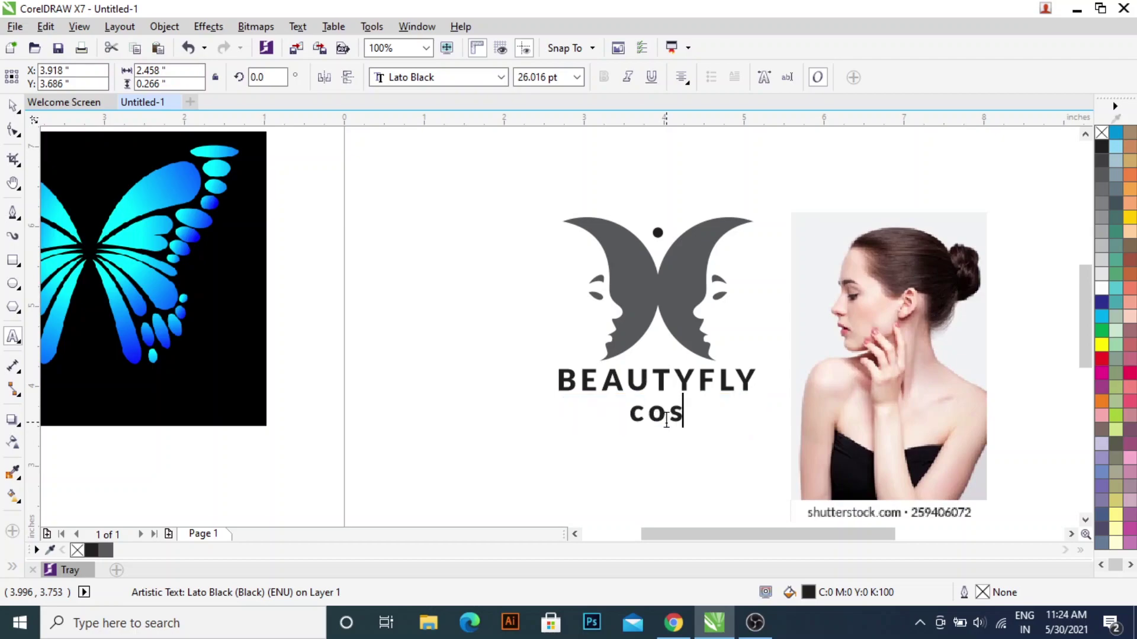
text(p)
key(BackSpace)
text(metic)
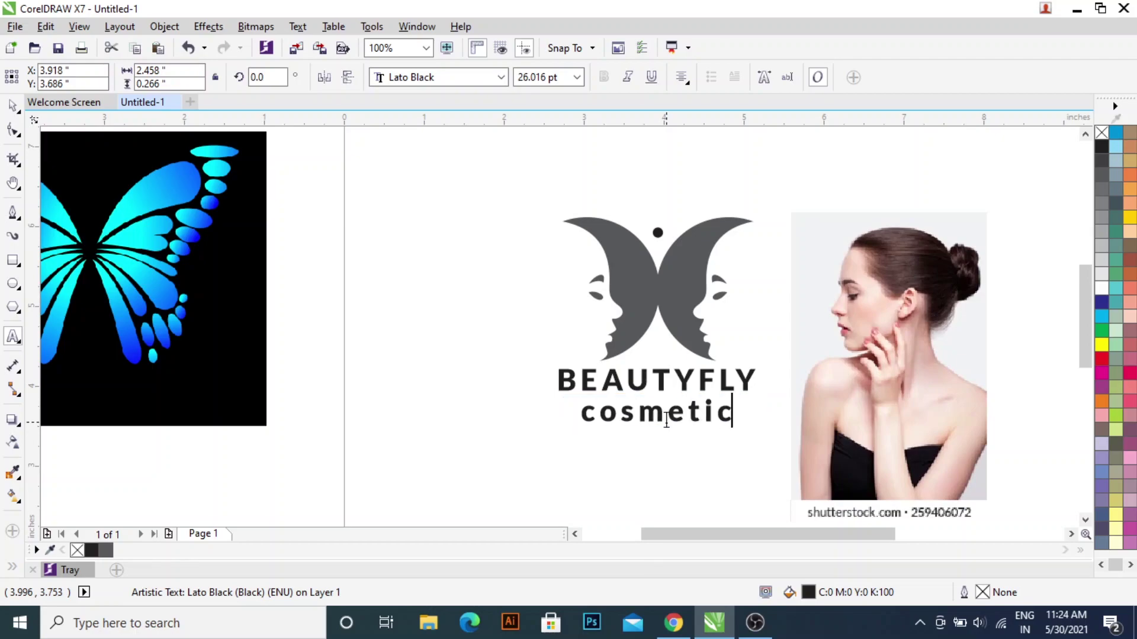
Convert the cosmetic text to uppercase
double_click(666, 420)
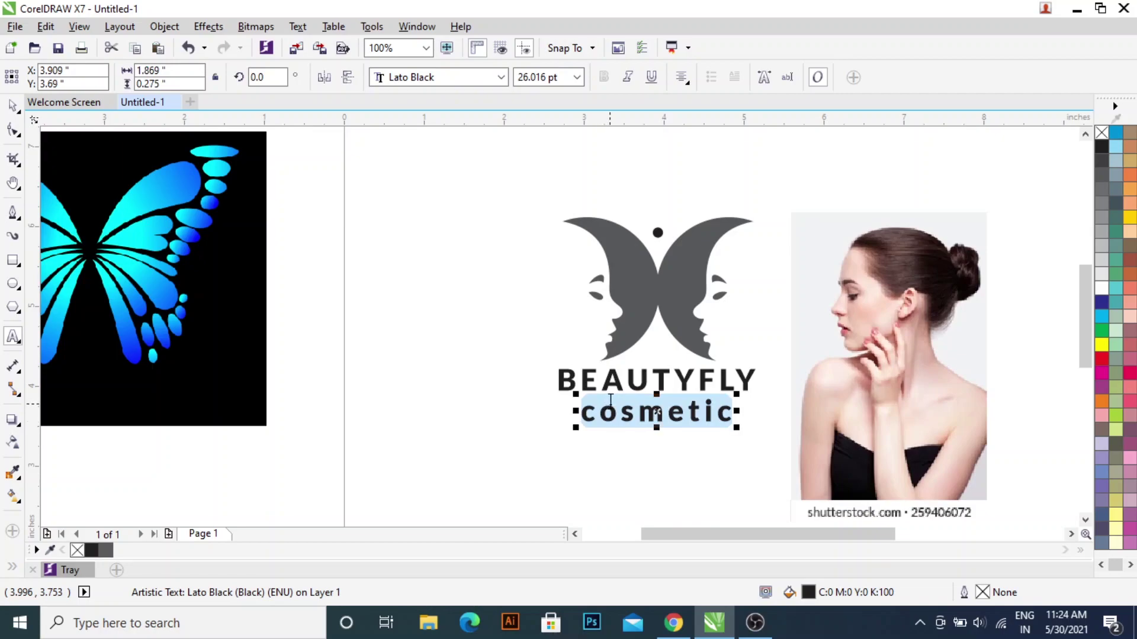
key(shift+F3)
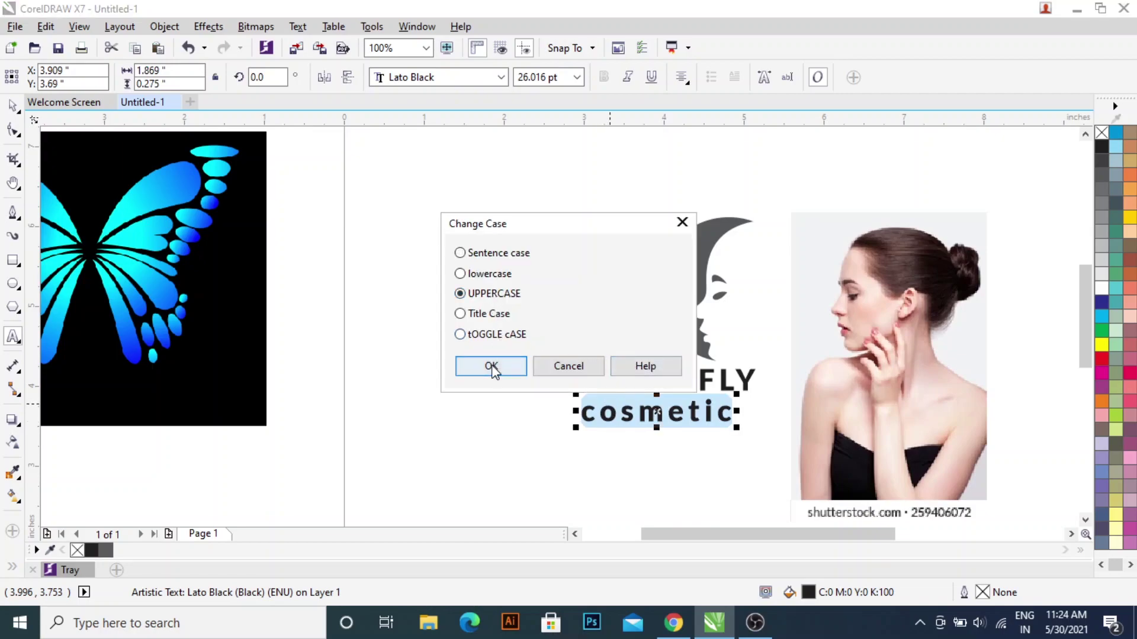
click(492, 366)
Set the COSMETIC text to 15 pt and nudge it up closer to BEAUTYFLY
click(546, 78)
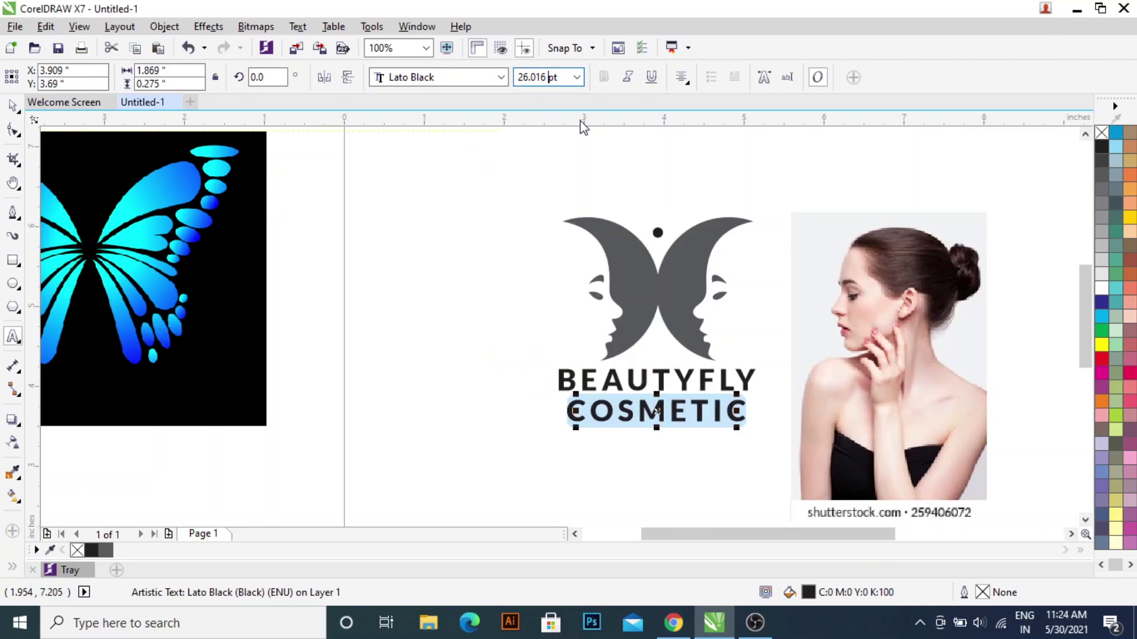
key(ctrl+a)
key(Return)
drag(563, 77, 492, 91)
text(15)
key(Return)
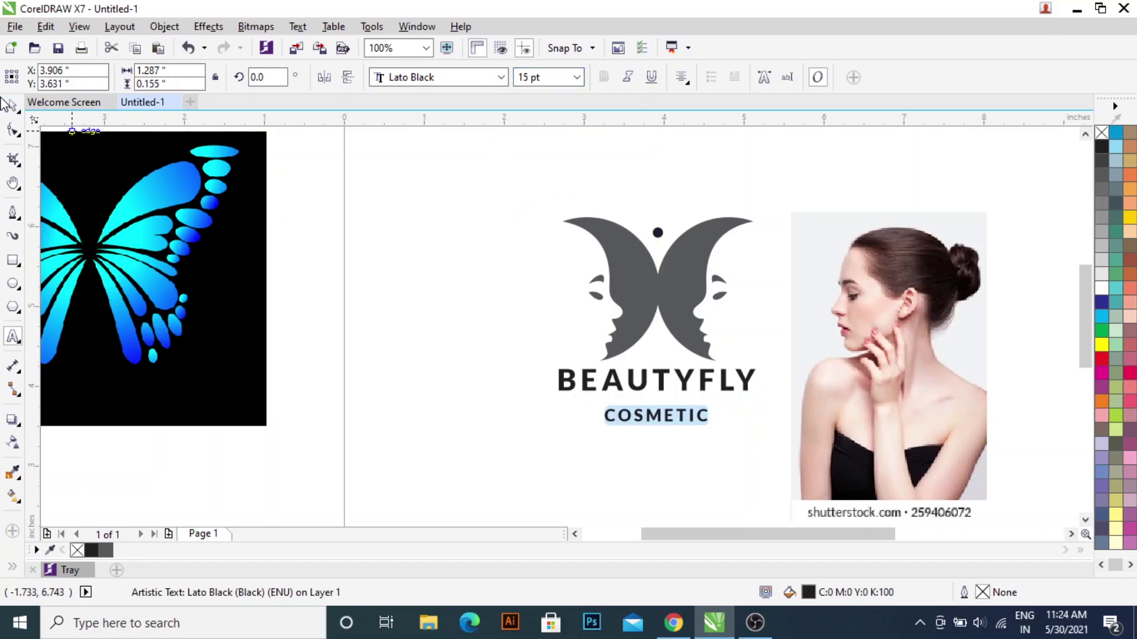
click(12, 106)
key(Up)
Move the woman's photo off the page to the far side of the blue butterfly picture
click(870, 403)
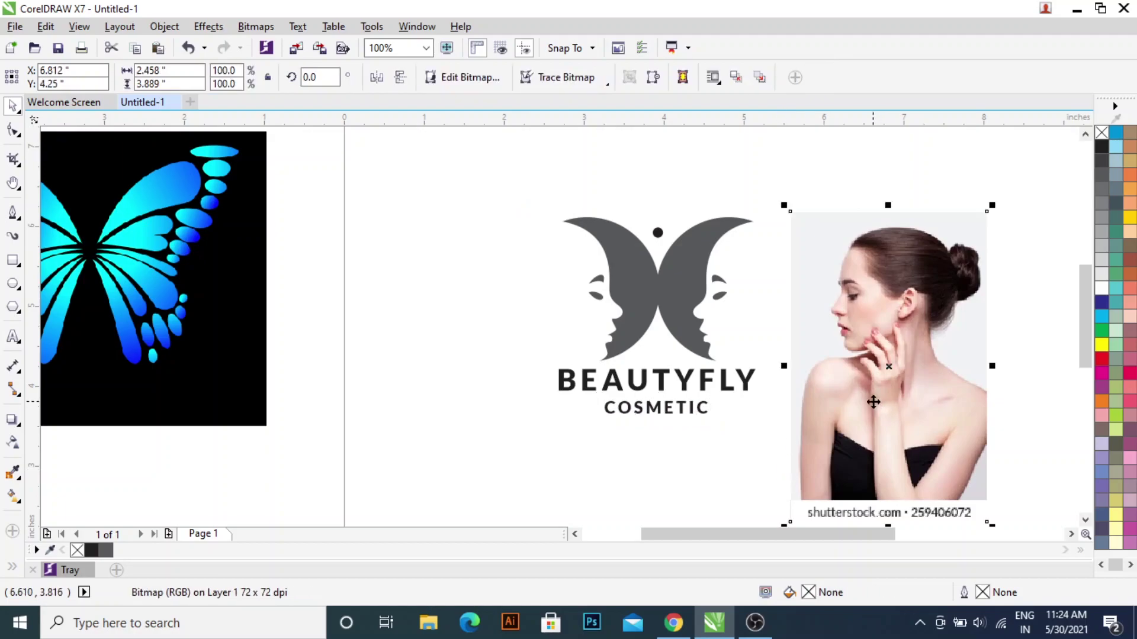
scroll(870, 403, down, 2)
drag(891, 389, 355, 330)
Select the butterfly, dot and both text lines together and move the whole logo slightly up and left on the page
drag(912, 276, 571, 495)
scroll(864, 358, up, 2)
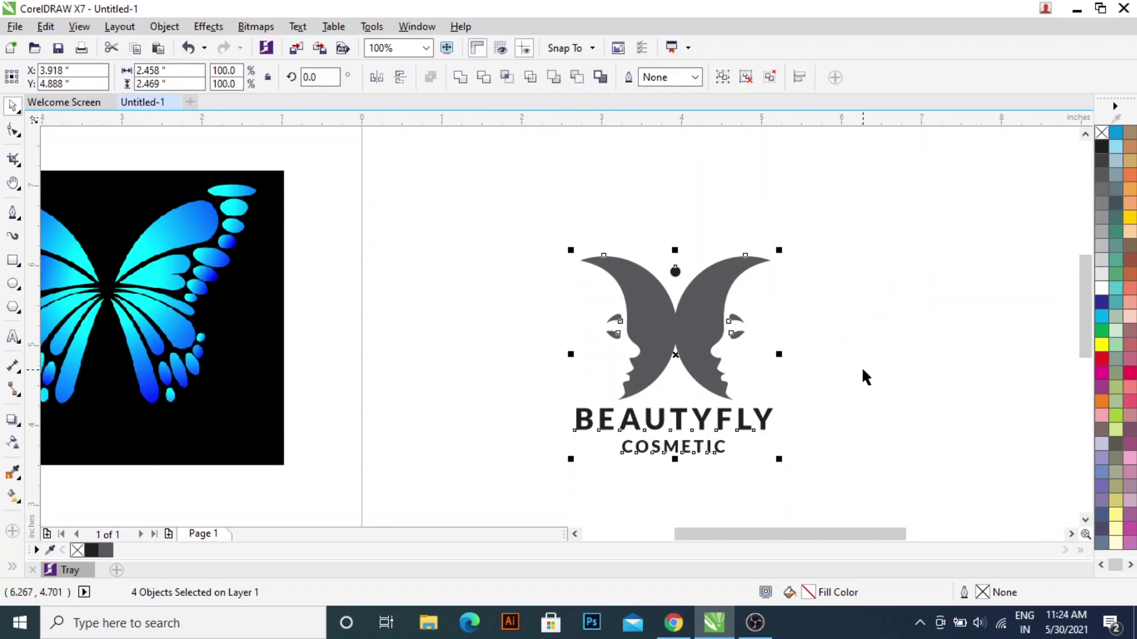
scroll(378, 524, down, 2)
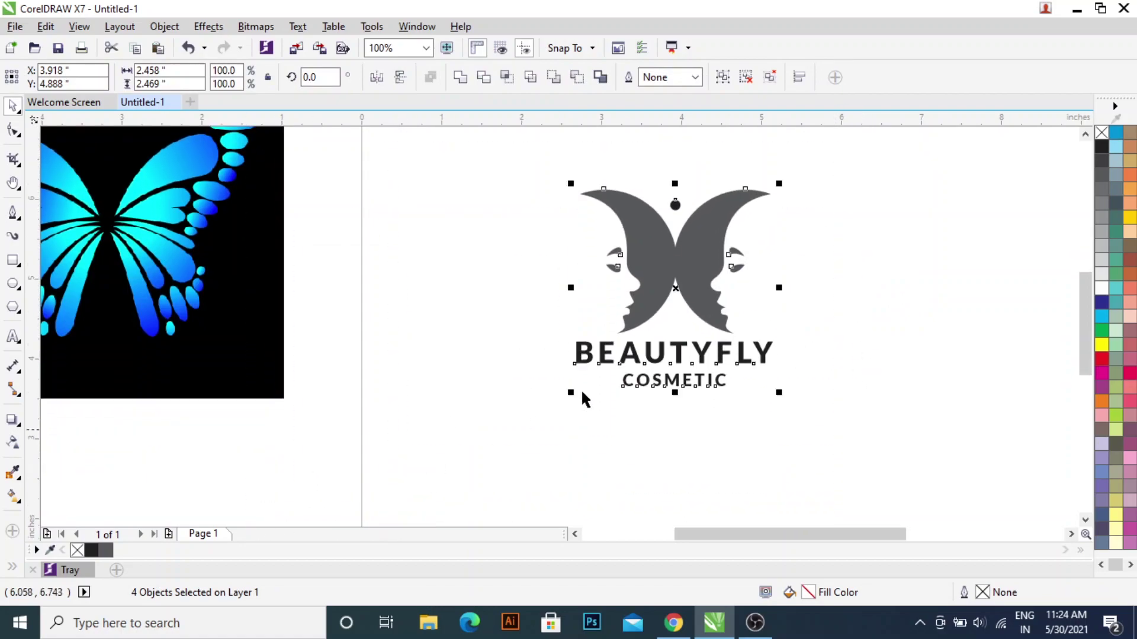
scroll(776, 363, down, 1)
drag(741, 309, 708, 281)
click(787, 306)
scroll(713, 342, up, 2)
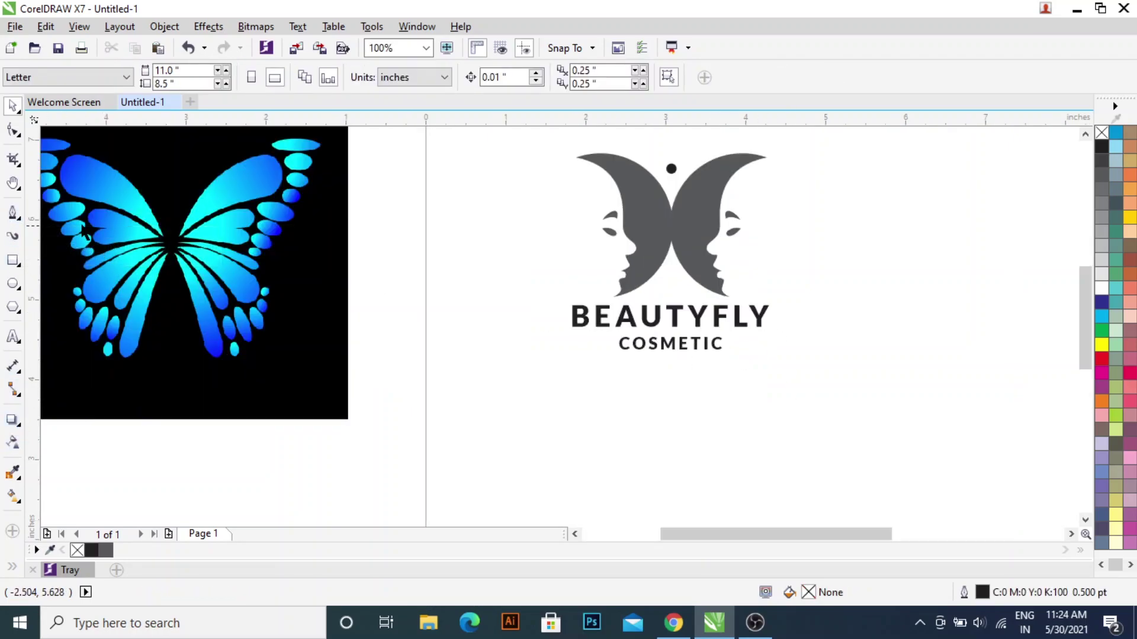
Draw a horizontal freehand line about 0.3 inches long just left of the COSMETIC text
click(14, 218)
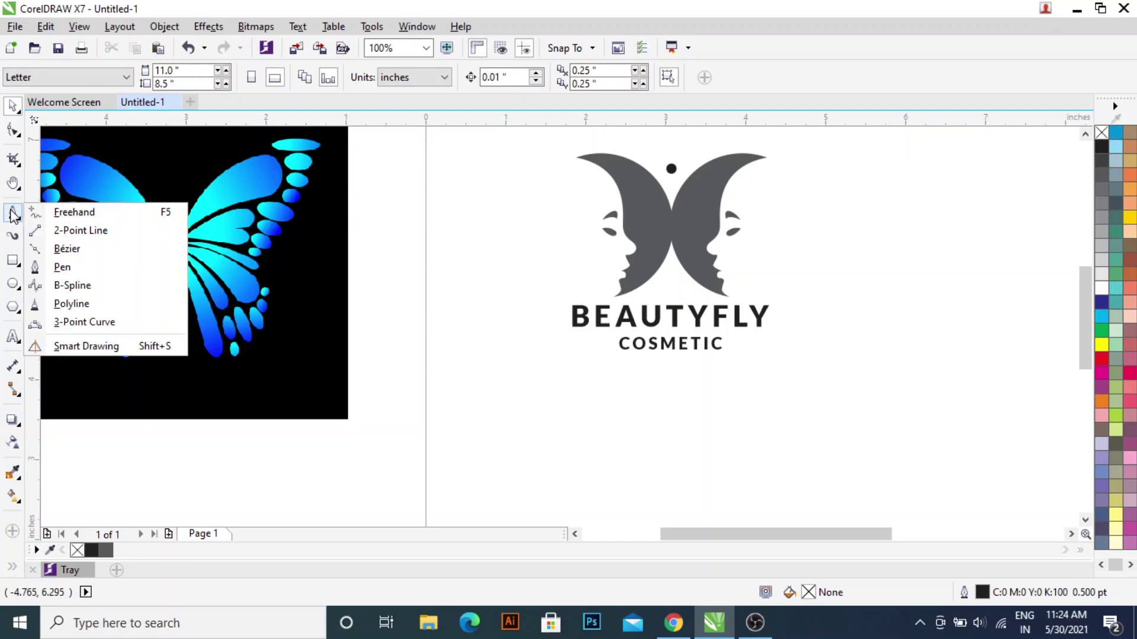
click(49, 211)
scroll(589, 344, up, 2)
click(595, 345)
click(641, 345)
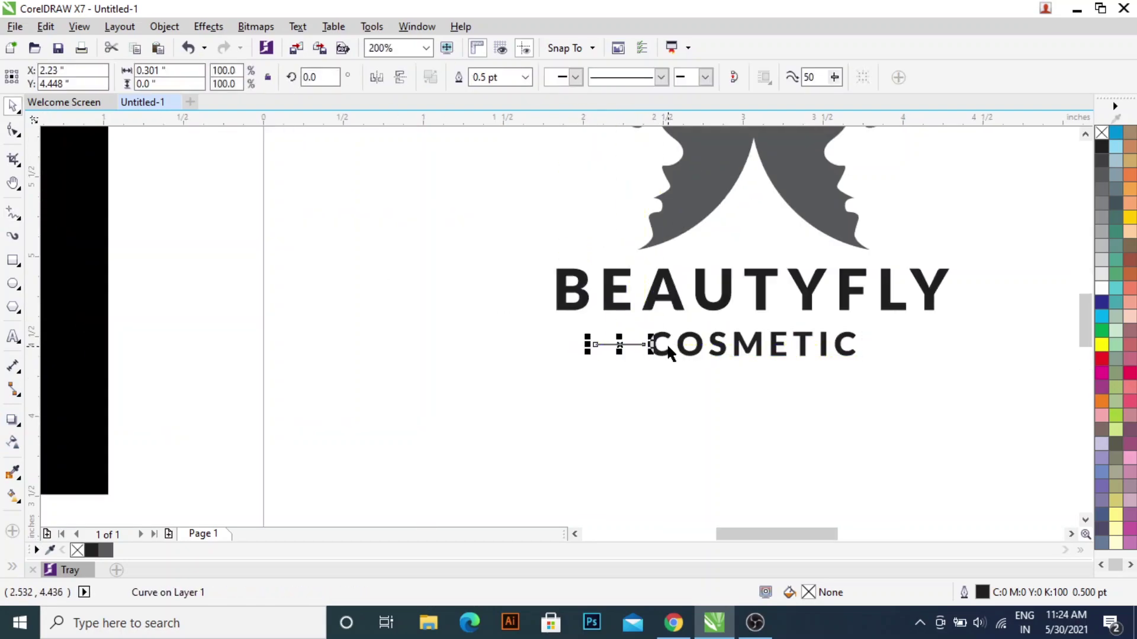
key(space)
shift+click(666, 337)
click(614, 375)
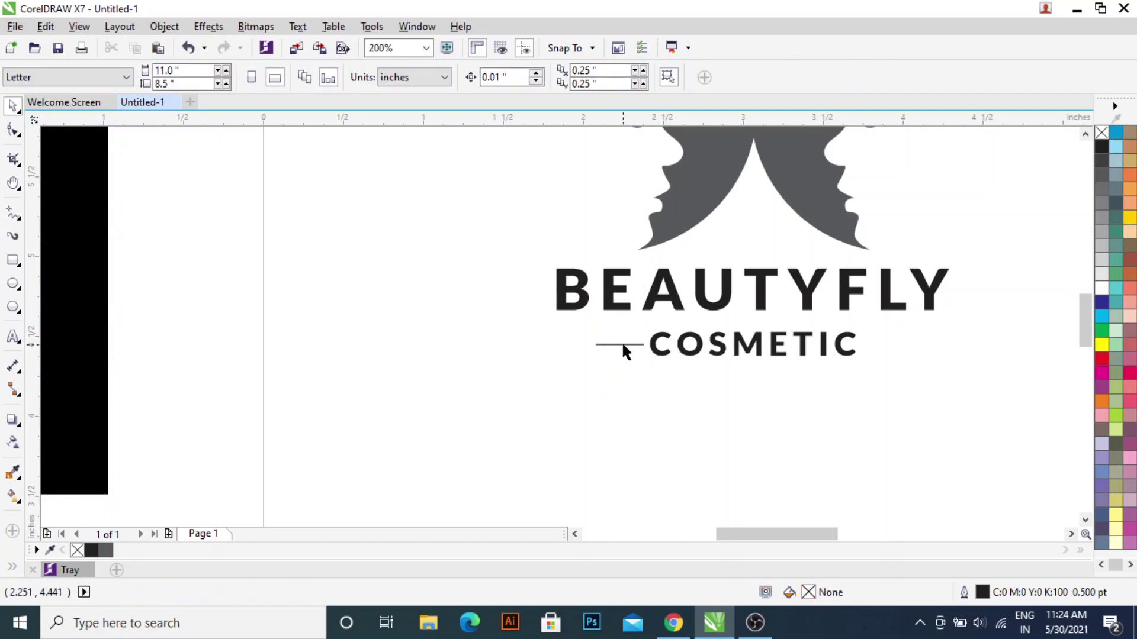
Duplicate the short line to the right side of COSMETIC and group the two lines
click(621, 343)
drag(673, 353, 893, 382)
shift+click(637, 343)
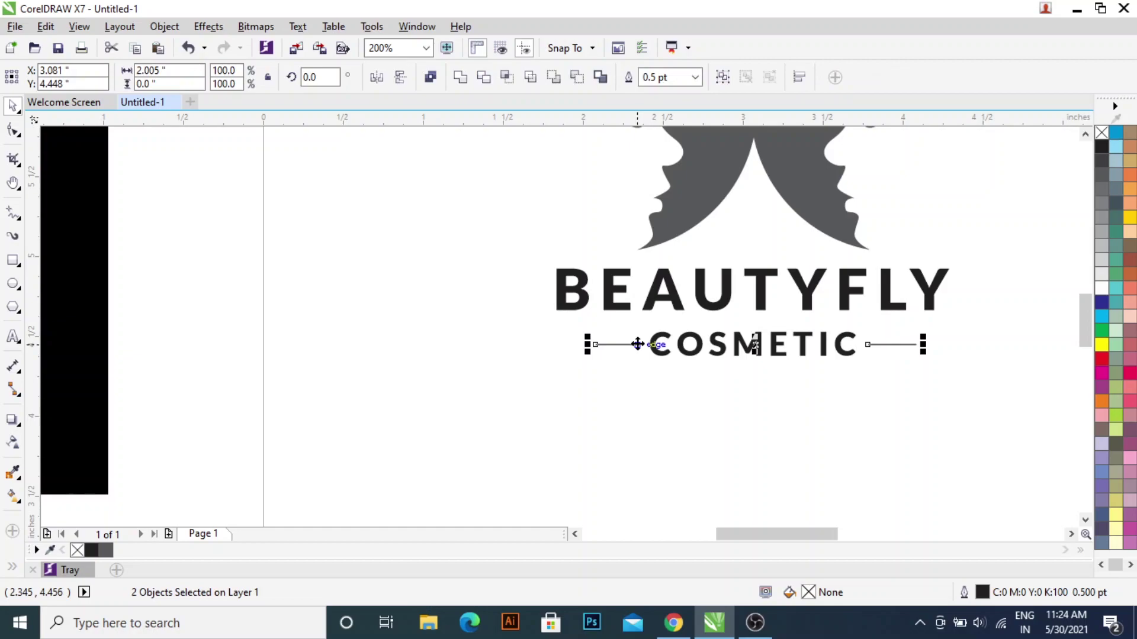
key(ctrl+g)
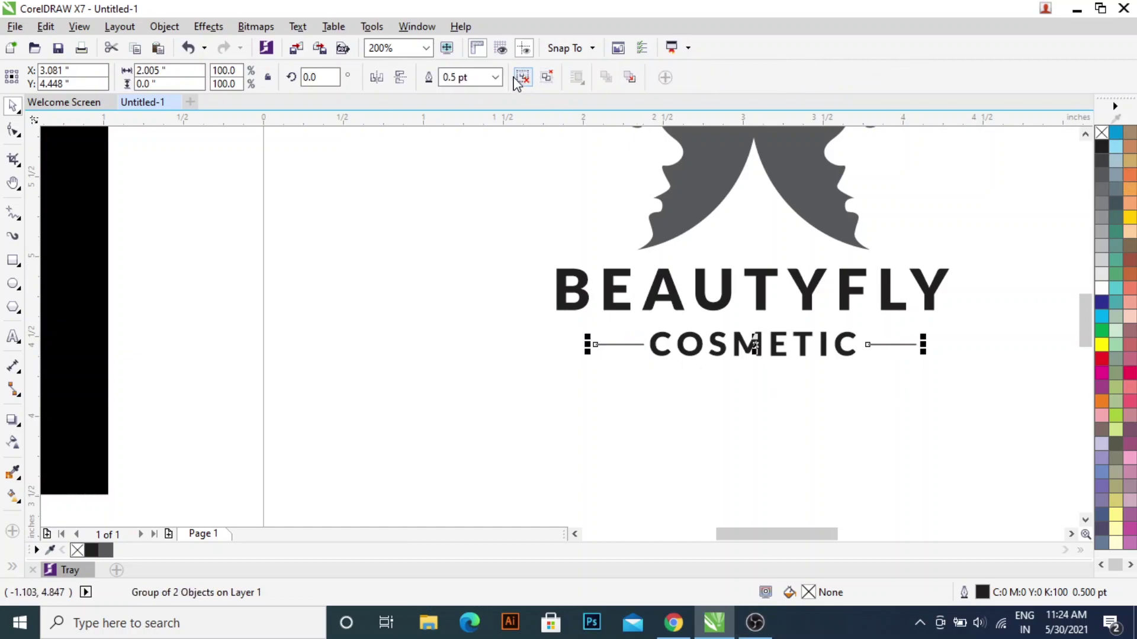
Thicken the outline of the grouped lines beside COSMETIC, trying 2.0 pt before choosing a thinner width
click(495, 77)
click(462, 170)
click(495, 77)
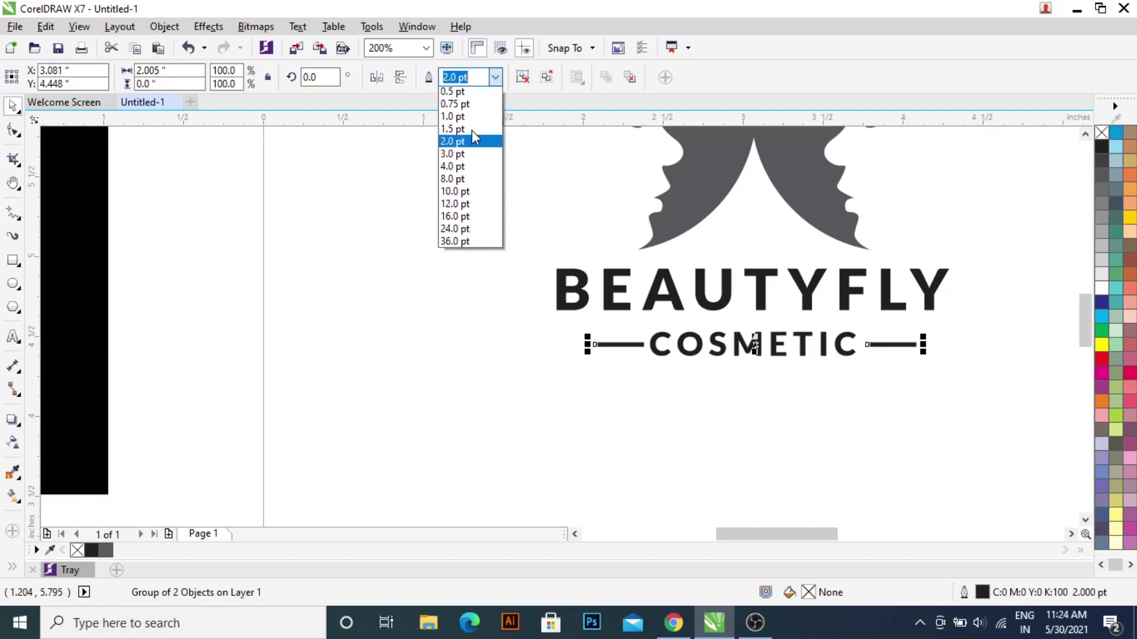
click(467, 144)
click(388, 201)
scroll(626, 319, down, 2)
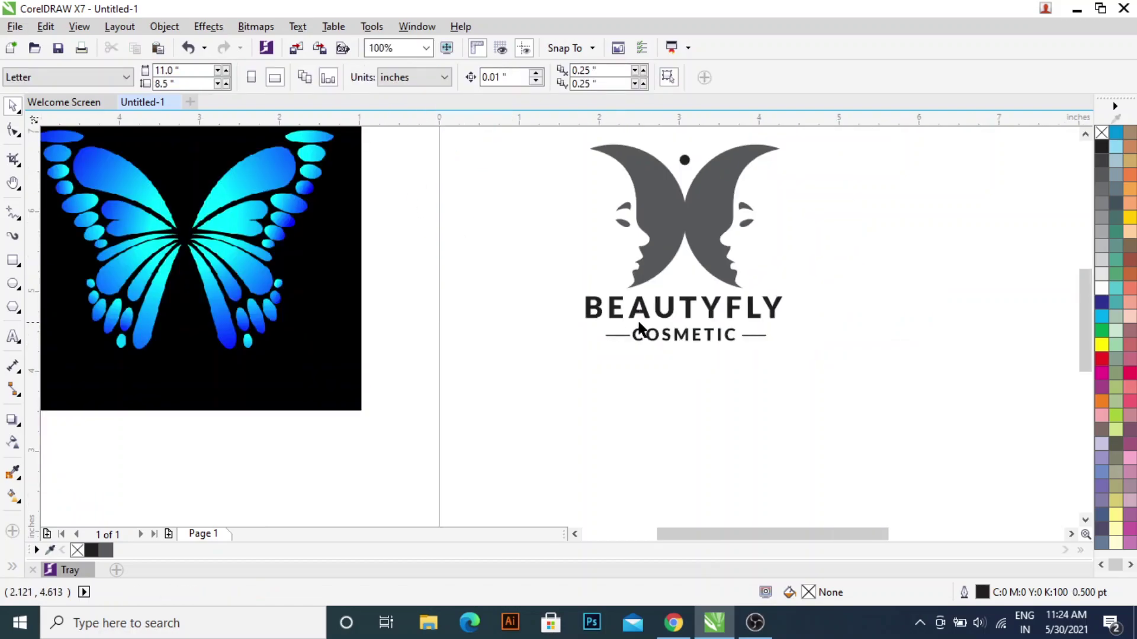
Duplicate the complete logo to the right of the original, about 3.1 inches across
scroll(840, 403, down, 2)
drag(890, 414, 625, 215)
drag(739, 308, 863, 308)
right_click(863, 308)
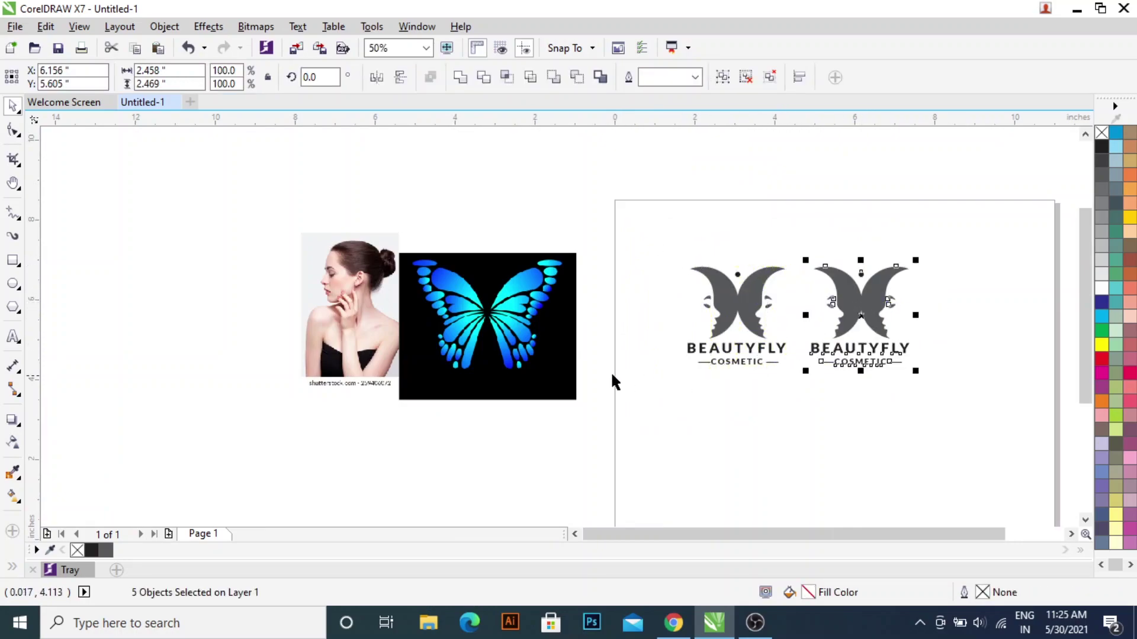
scroll(833, 432, right, 1)
scroll(769, 402, right, 1)
click(921, 335)
scroll(887, 365, up, 2)
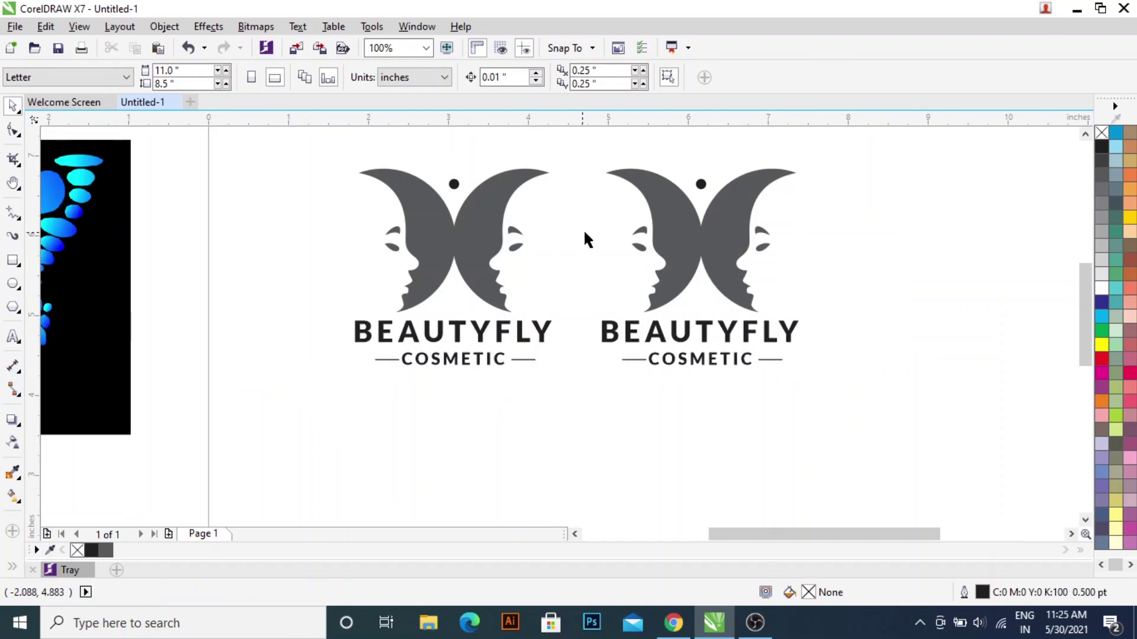
Draw a square about 0.385 inches wide to the right of the logos and place a mirrored copy against its right edge
click(649, 223)
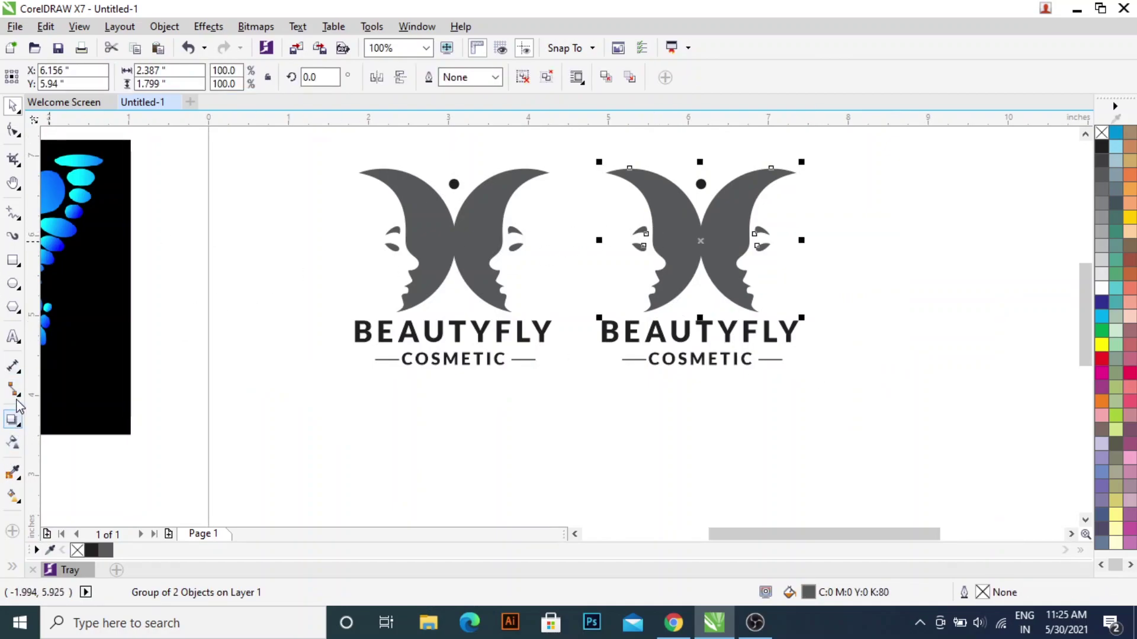
click(14, 260)
mouse_move(887, 189)
mouse_down()
mouse_move(919, 220)
mouse_move(955, 204)
mouse_up()
key(space)
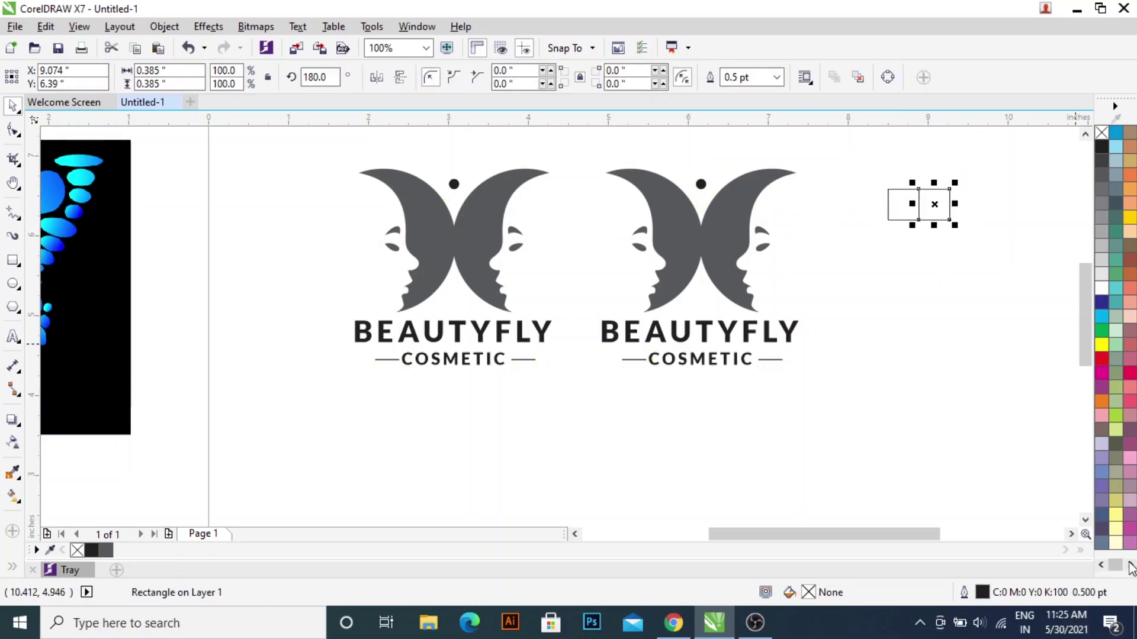
Fill the right square with pinkish purple and the left square with crimson (C0 M100 Y60 K0)
click(1130, 565)
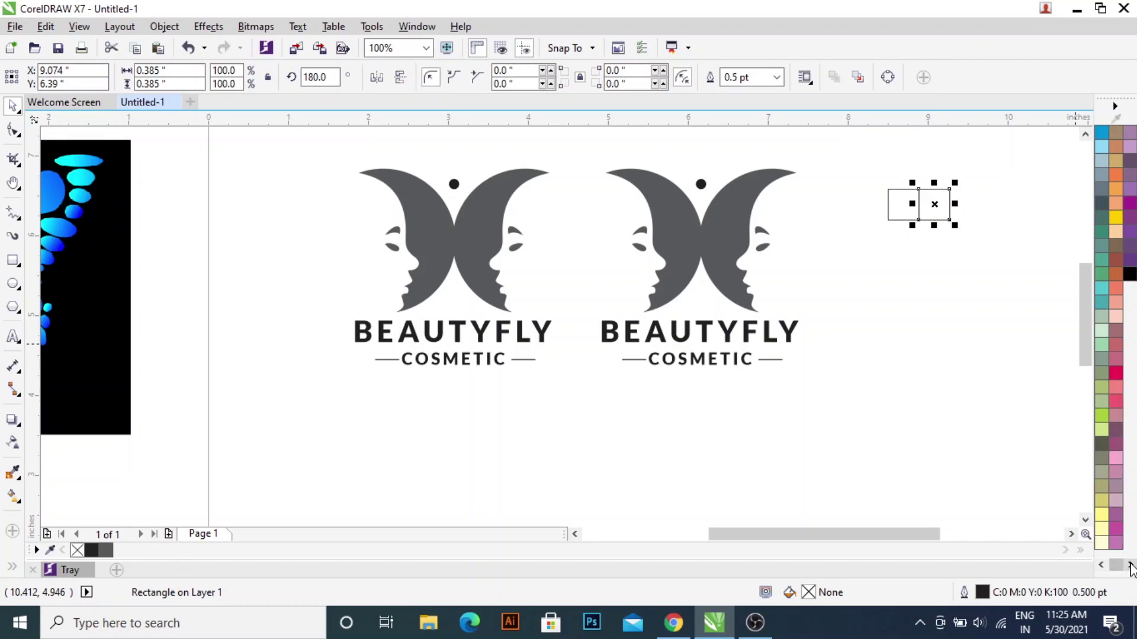
click(1101, 564)
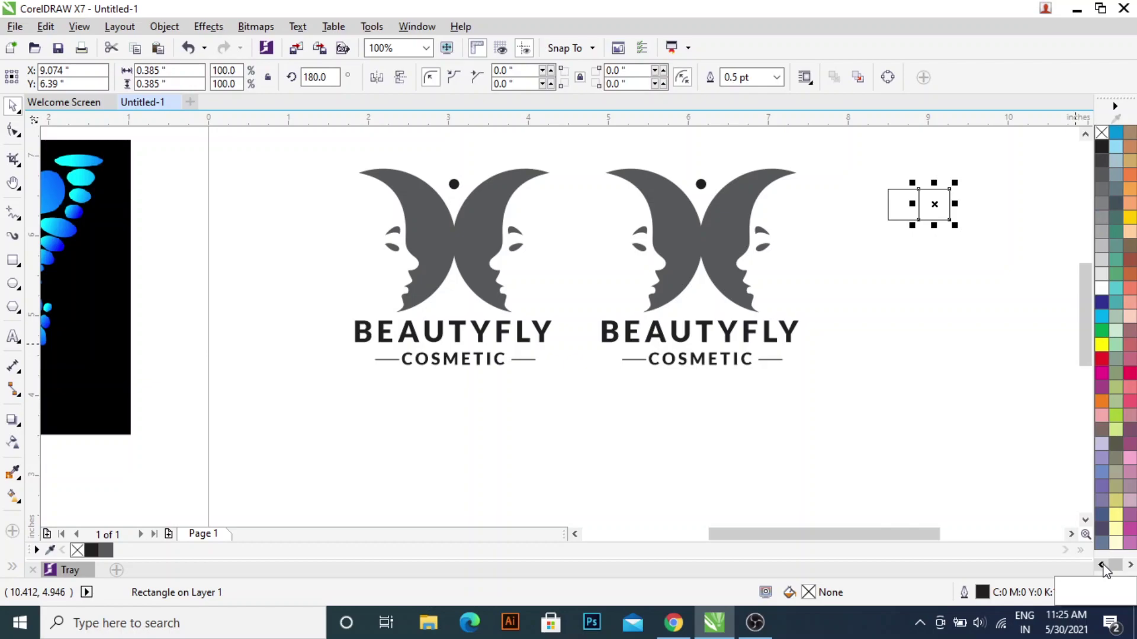
click(1128, 528)
click(905, 209)
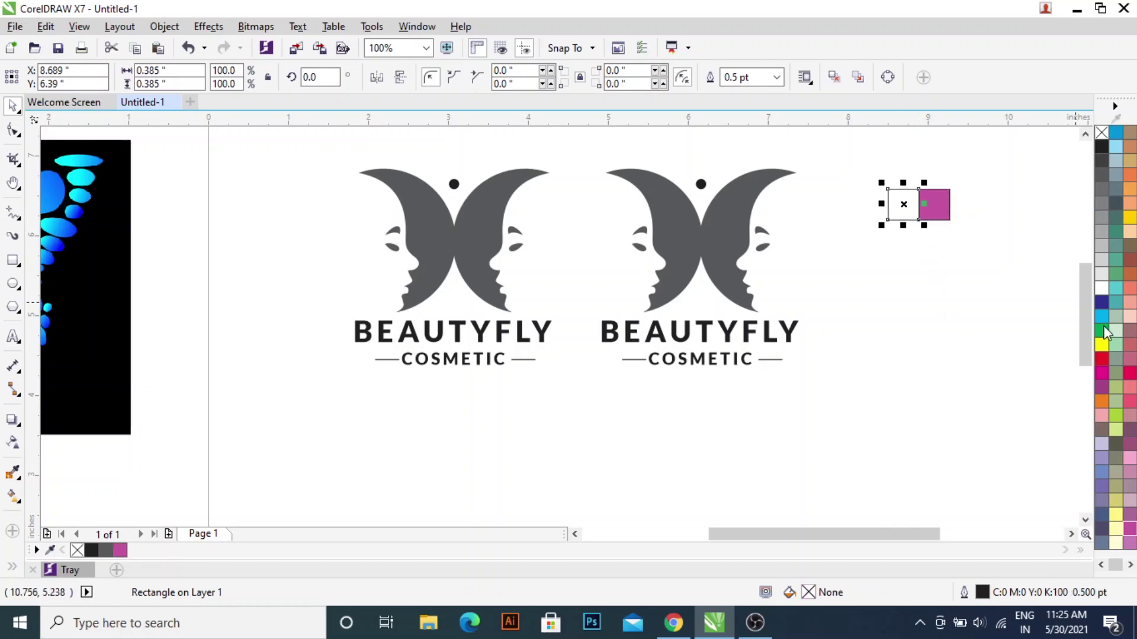
click(1129, 373)
click(961, 267)
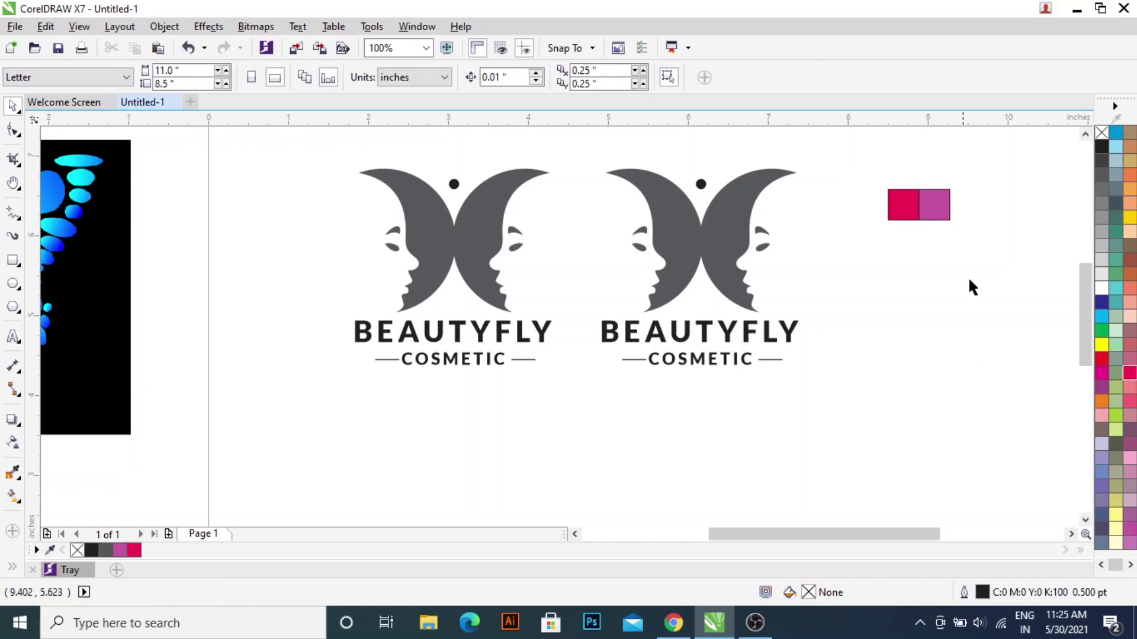
Change the left square's fill to magenta and select both colour squares
click(901, 205)
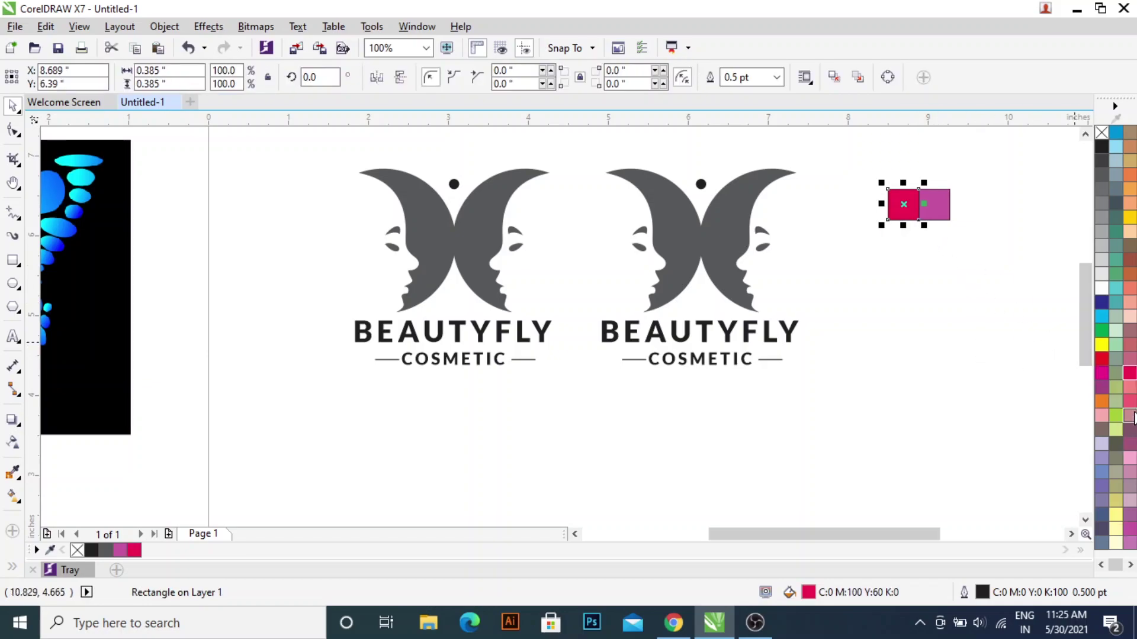
click(1099, 373)
drag(978, 158, 873, 250)
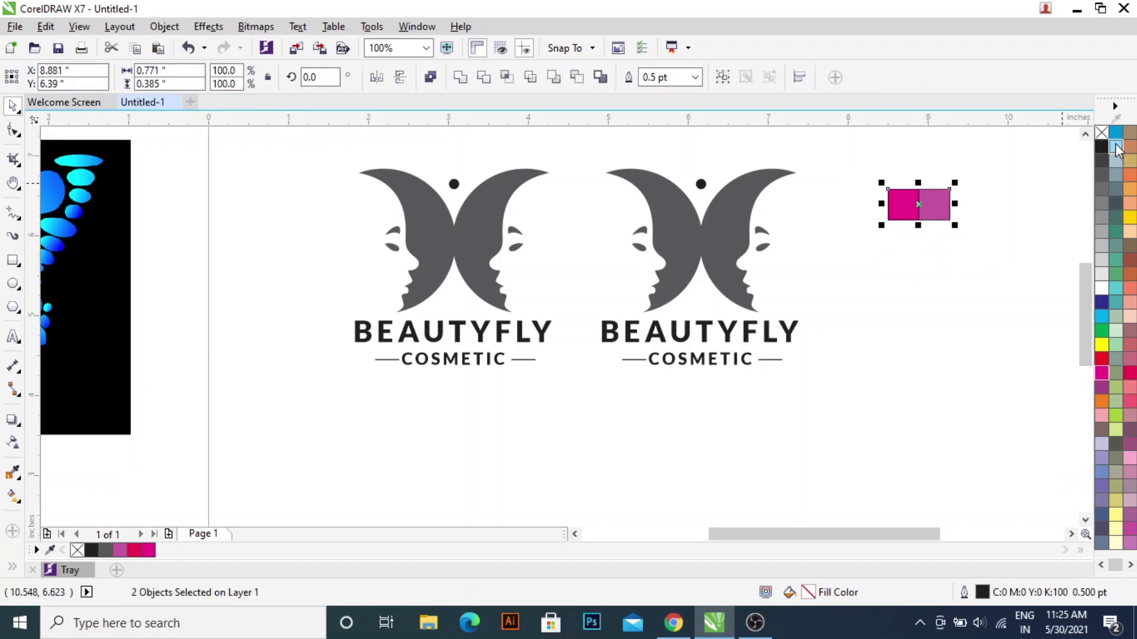
Remove the outlines from the two colour squares
right_click(1102, 132)
click(858, 253)
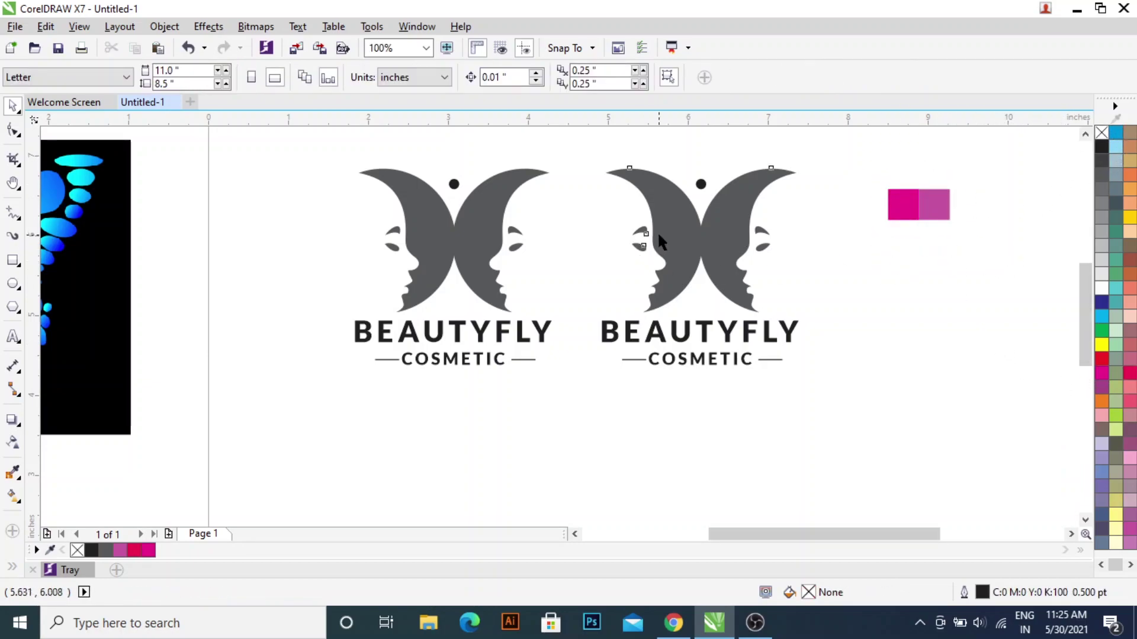
Fill the right logo's pair of faces with magenta and the dot above them with crimson
click(657, 232)
drag(724, 236, 764, 272)
key(ctrl+z)
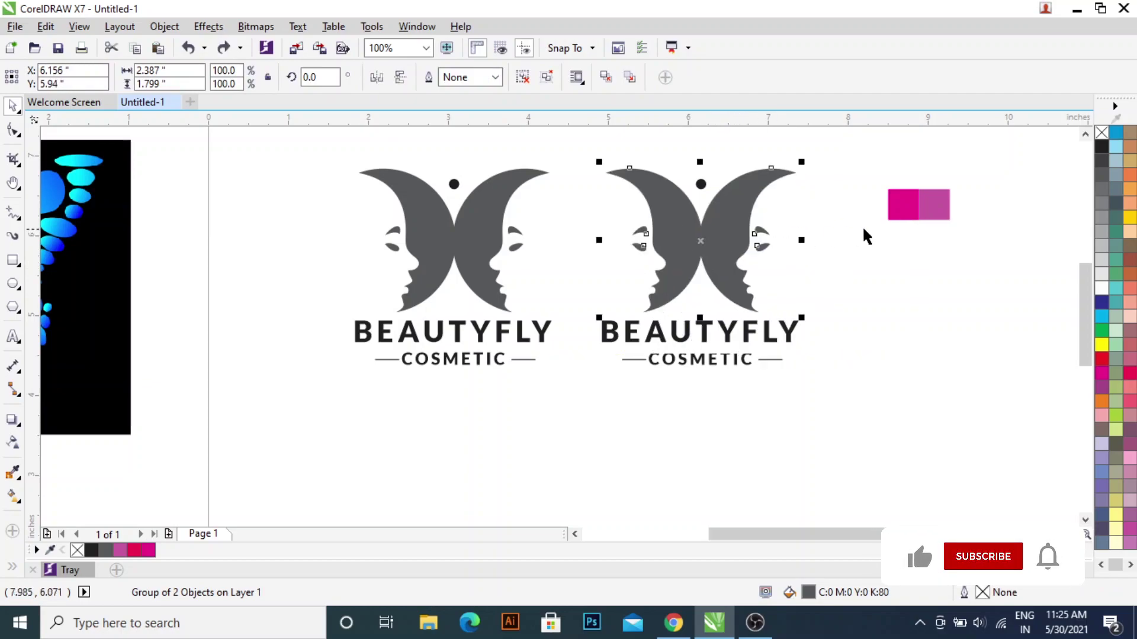
click(148, 551)
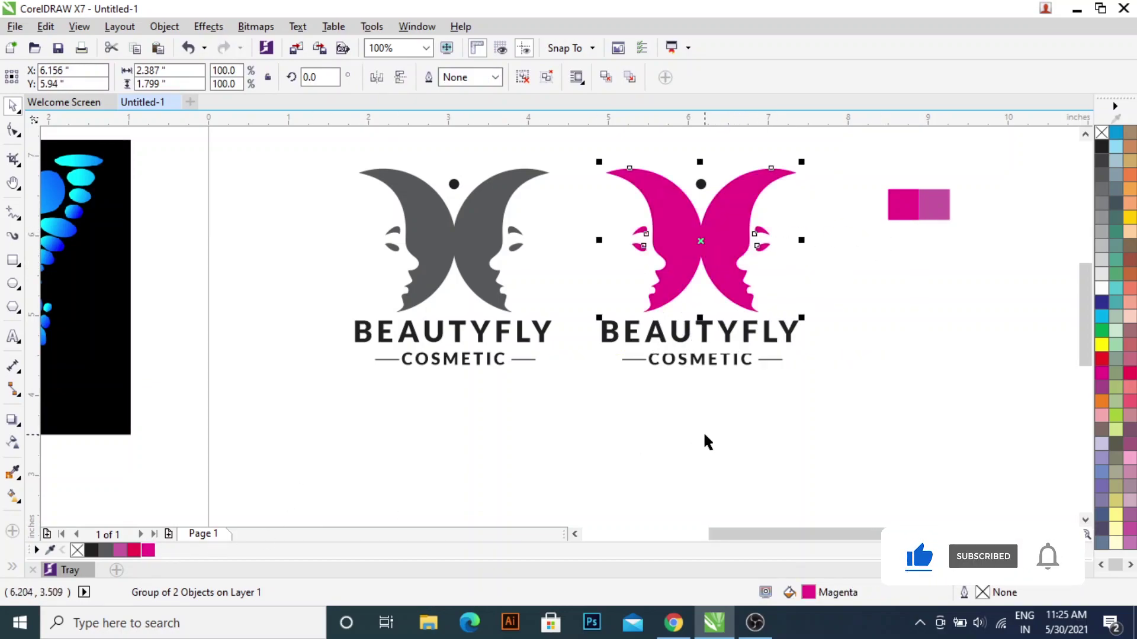
click(705, 442)
click(701, 183)
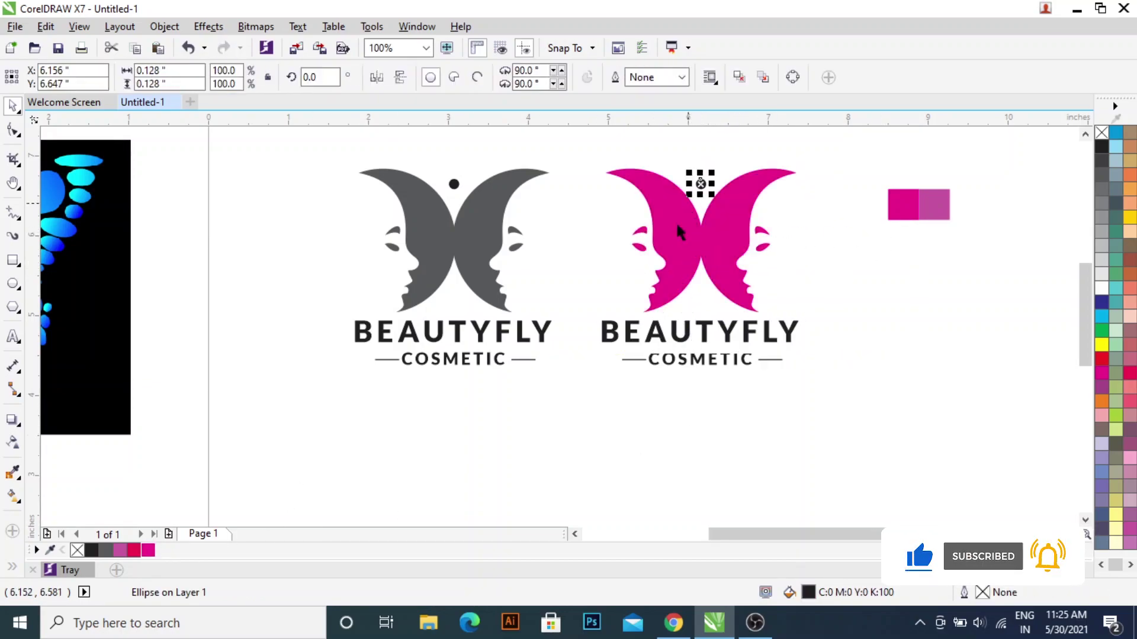
click(134, 551)
click(454, 516)
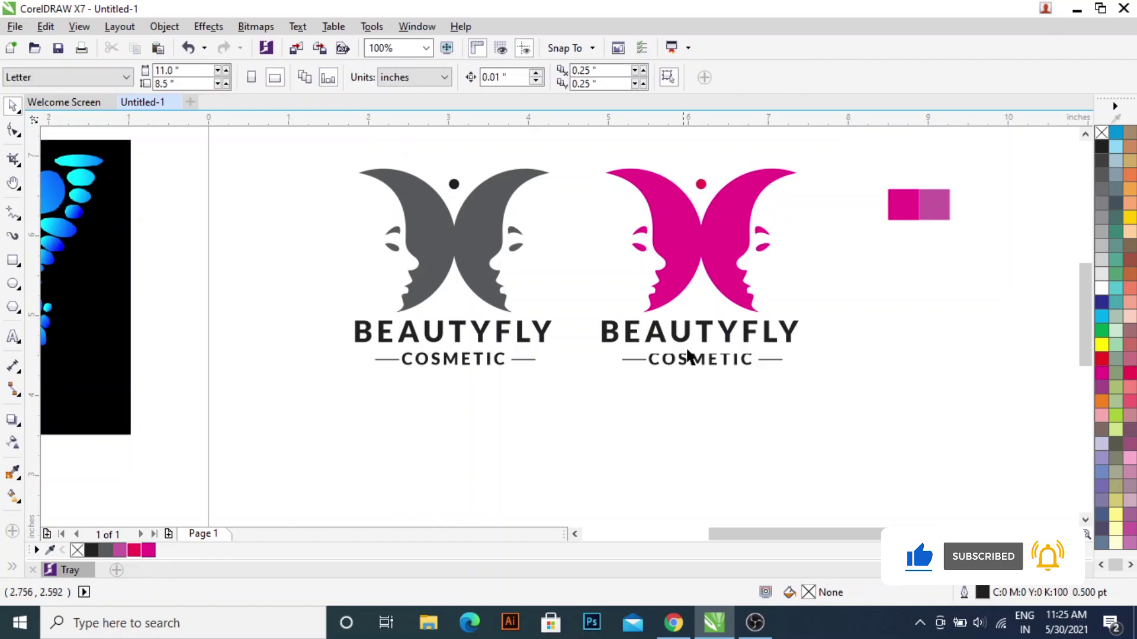
Fill the right logo's BEAUTYFLY and COSMETIC texts with magenta and try the same colour on the line beside COSMETIC
click(701, 332)
click(148, 550)
click(584, 467)
click(728, 360)
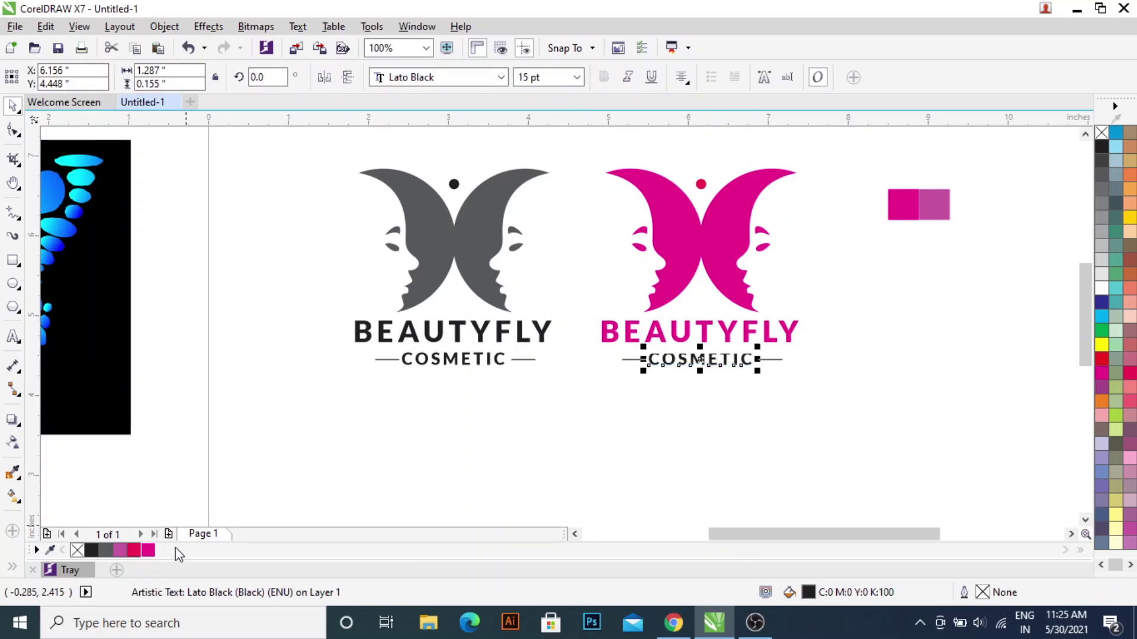
click(148, 551)
click(781, 360)
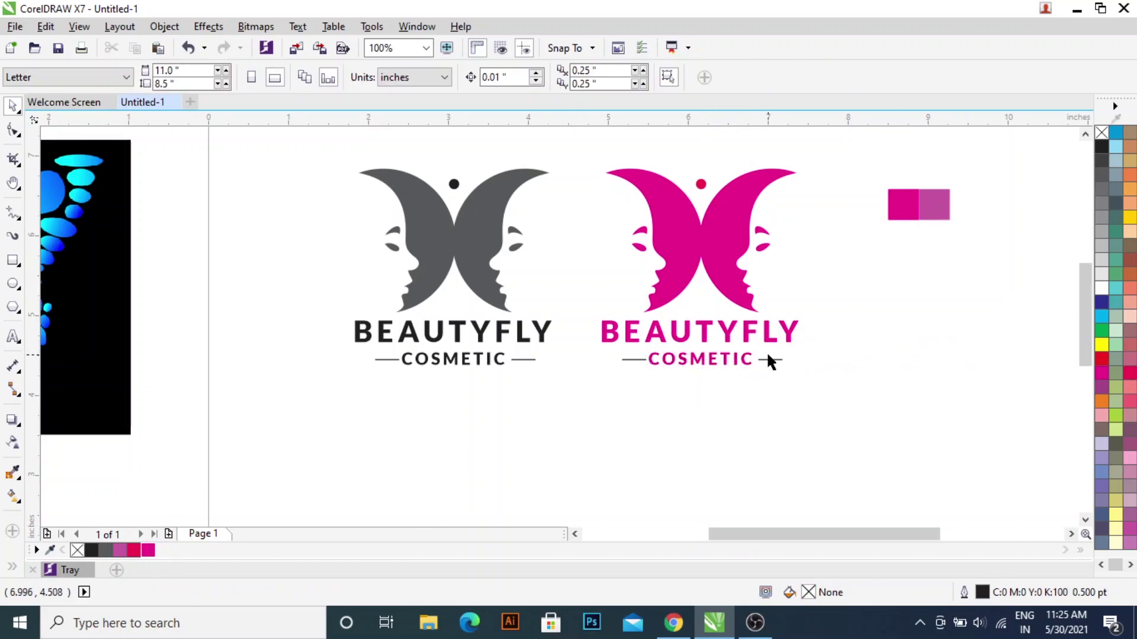
click(148, 551)
Change the right logo's face group to a softer pink uniform fill of C0 M81 Y20 K0
click(714, 258)
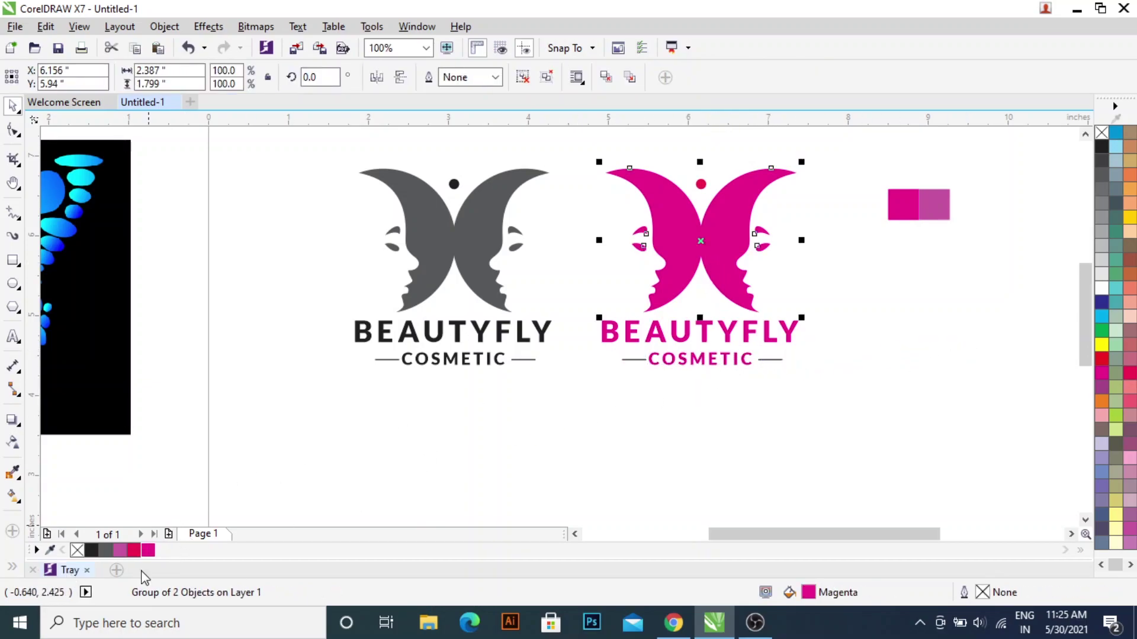
double_click(789, 591)
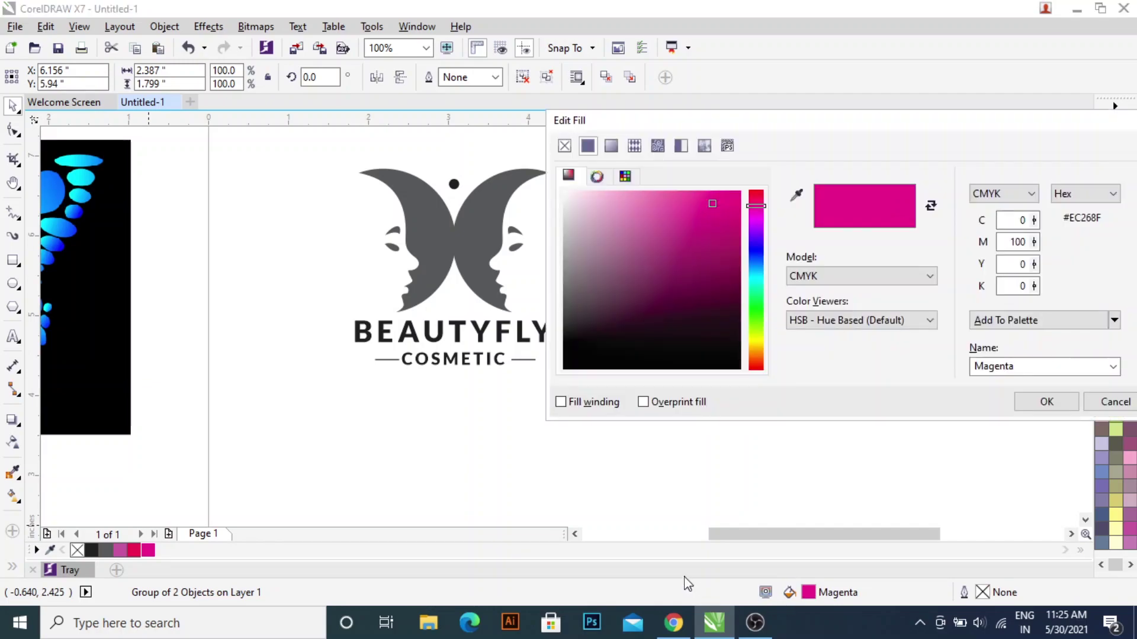
drag(761, 218, 757, 198)
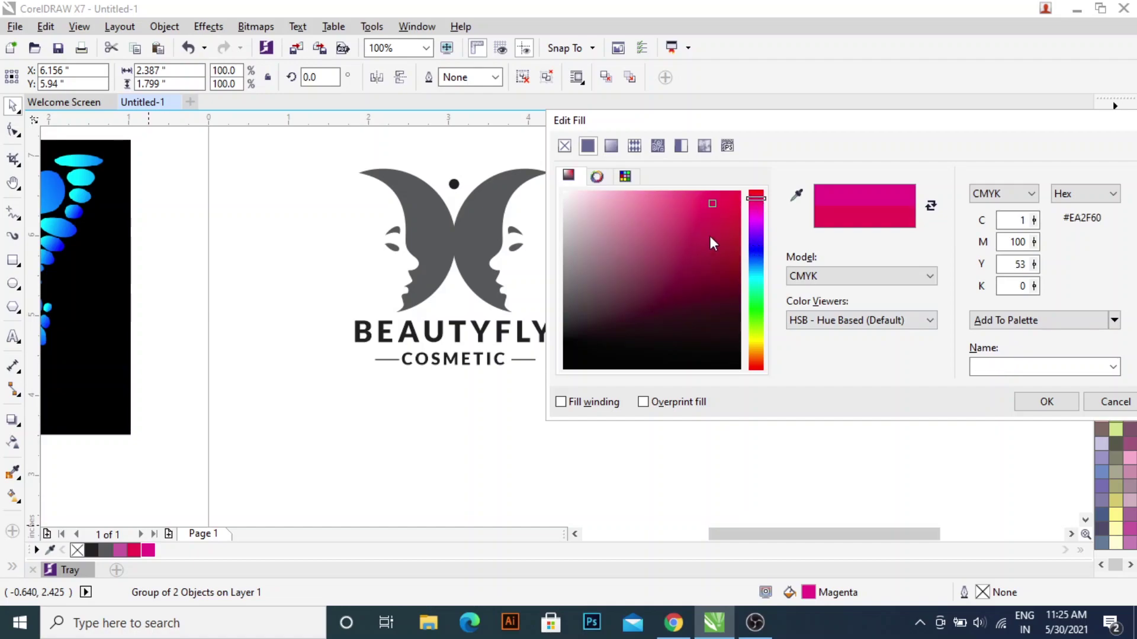
click(687, 198)
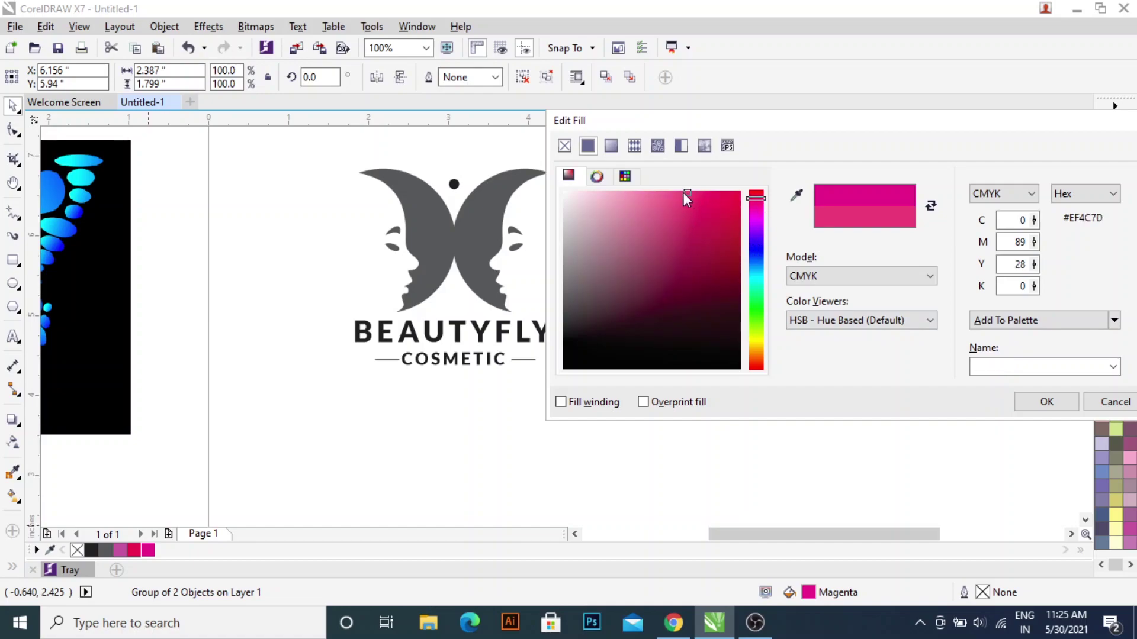
click(676, 194)
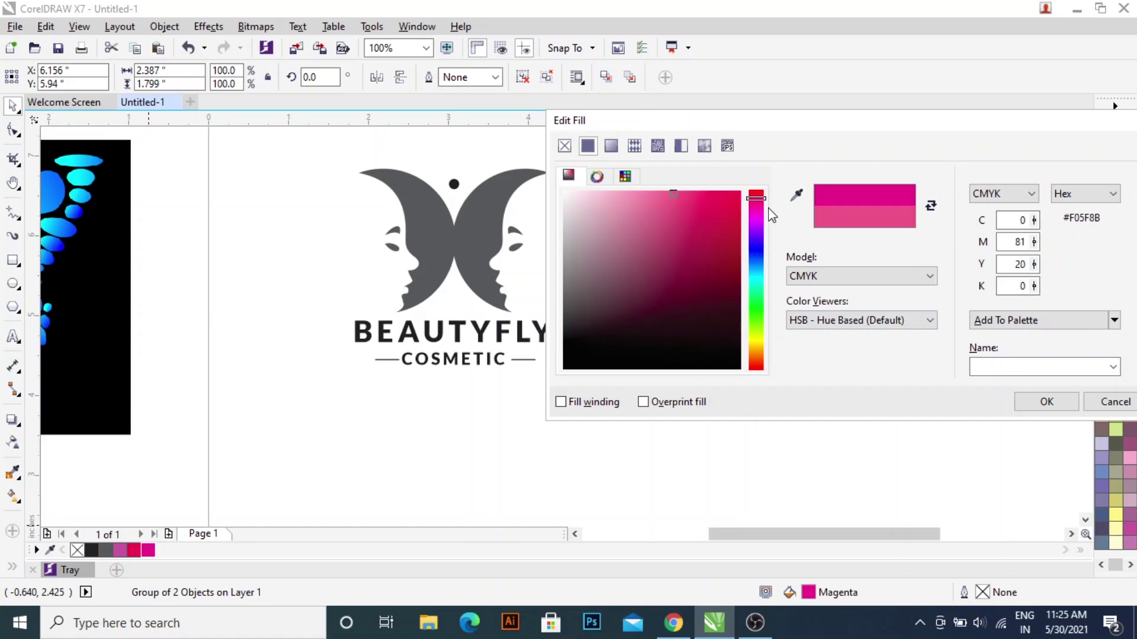
click(1043, 400)
click(832, 338)
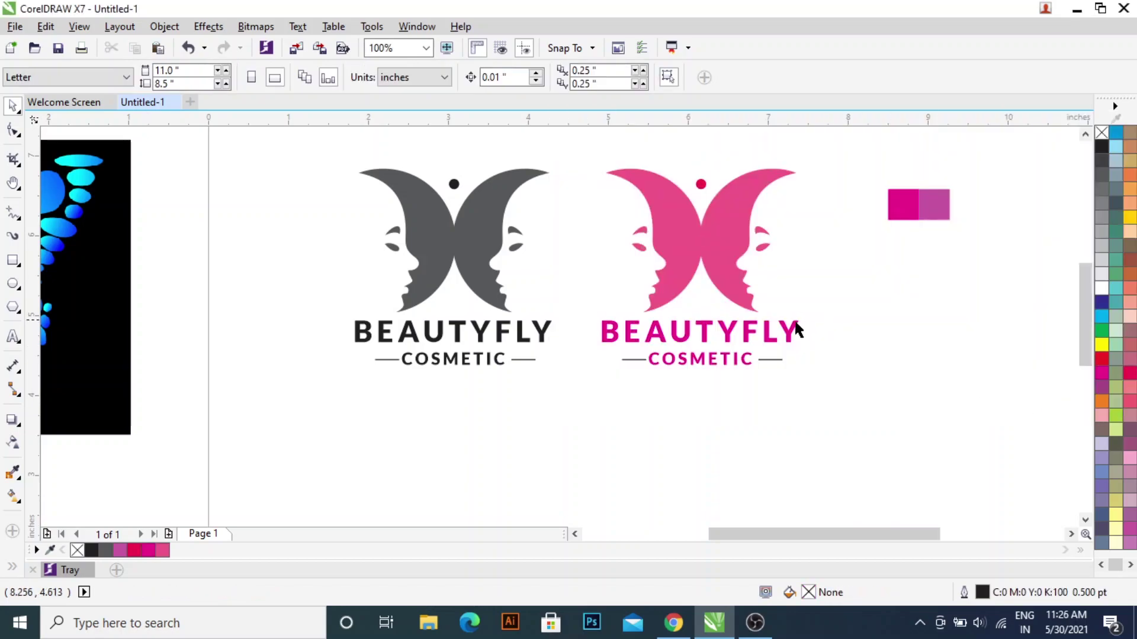
Apply the C0 M81 Y20 K0 pink to the right logo's BEAUTYFLY and COSMETIC texts and to the outlines of the side lines
click(769, 329)
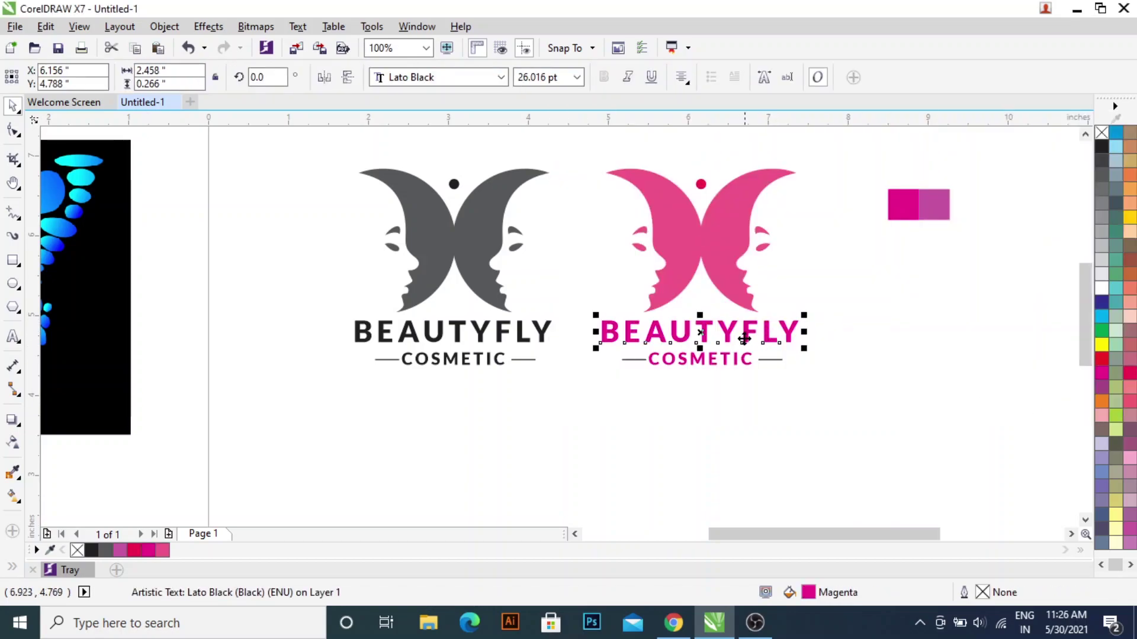
click(723, 361)
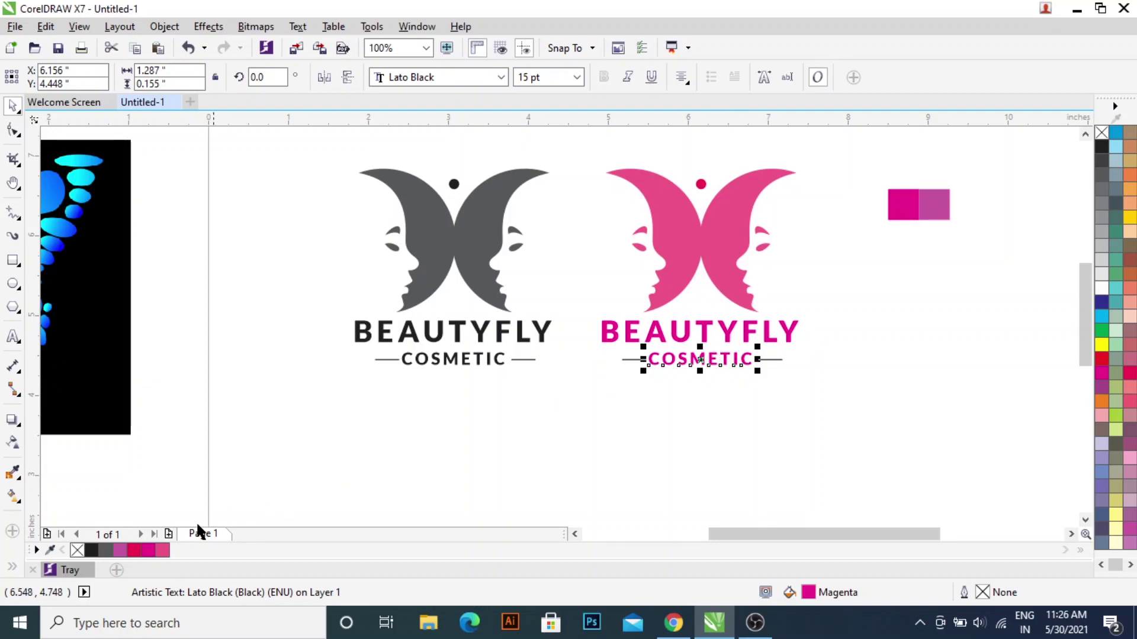
click(714, 332)
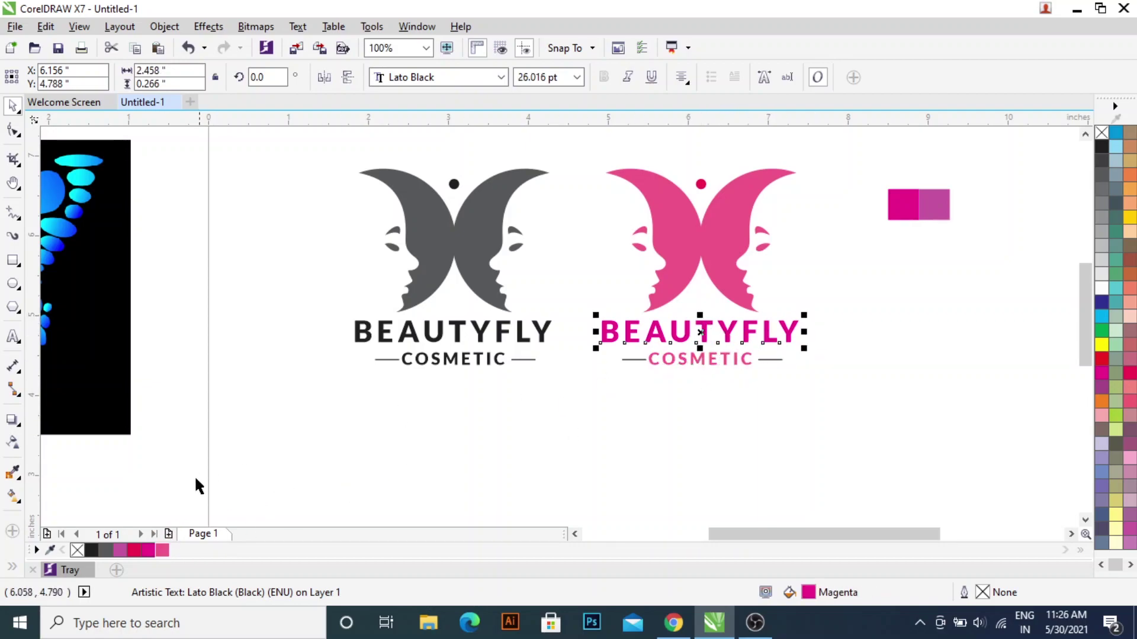
click(633, 358)
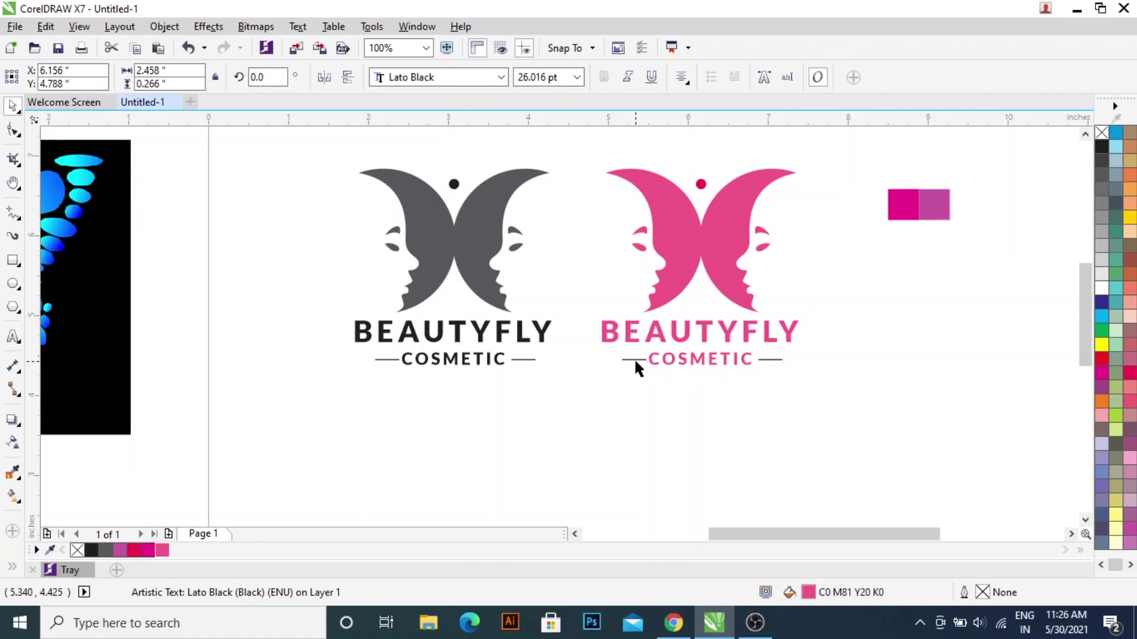
right_click(161, 550)
click(462, 483)
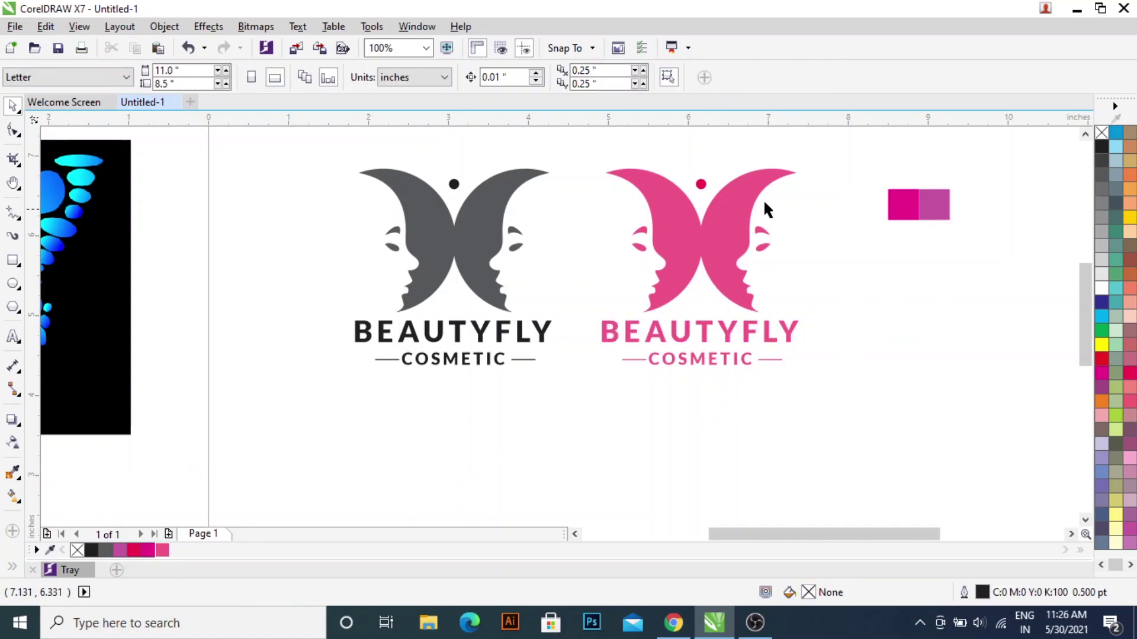
Fill the dot between the right logo's wings with the C0 M81 Y20 K0 pink
click(700, 185)
click(161, 550)
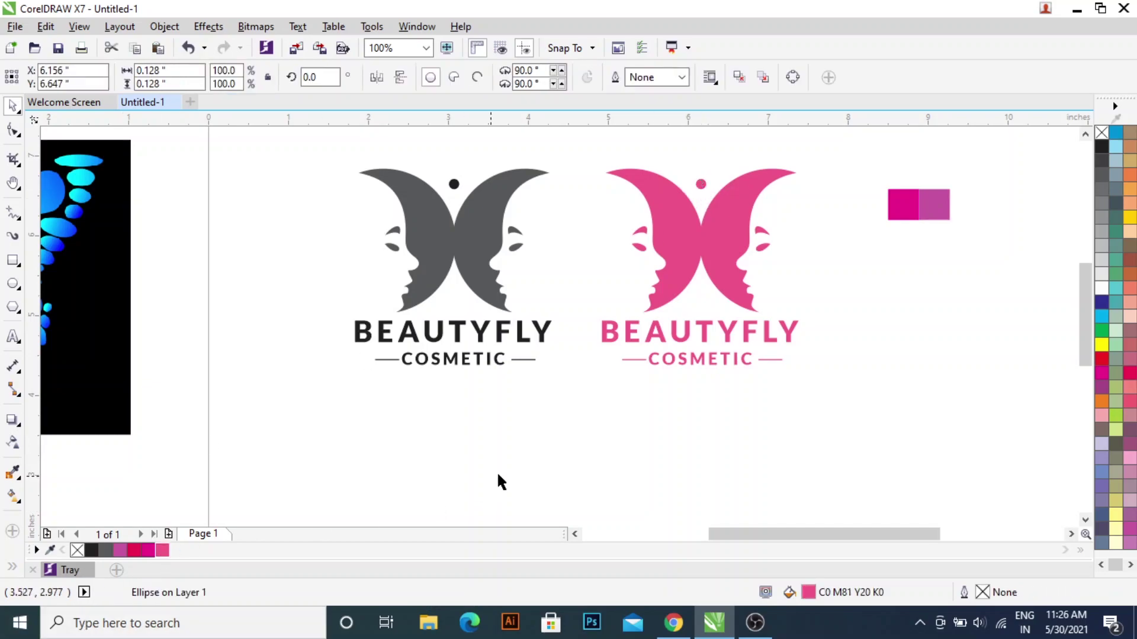
click(498, 483)
scroll(560, 456, down, 1)
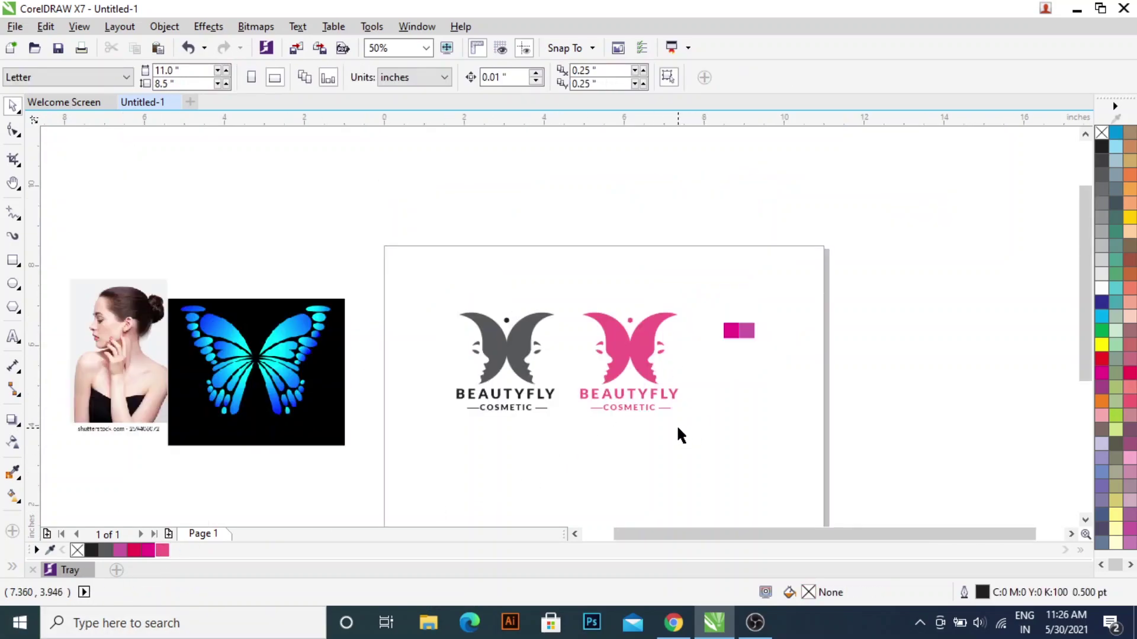
scroll(679, 421, up, 1)
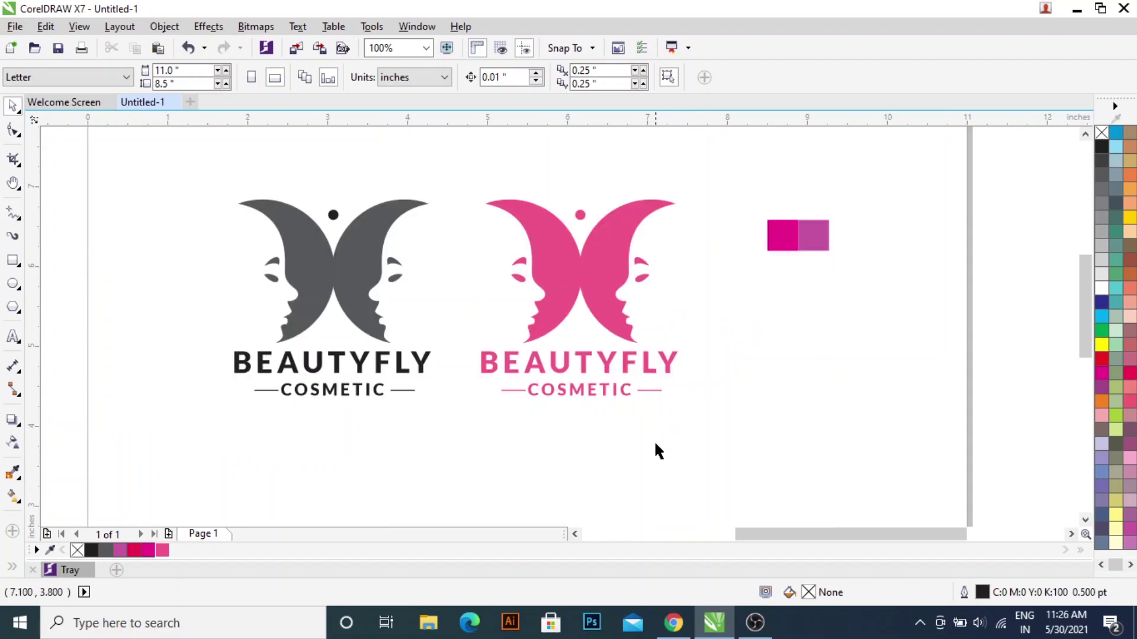
scroll(656, 451, left, 2)
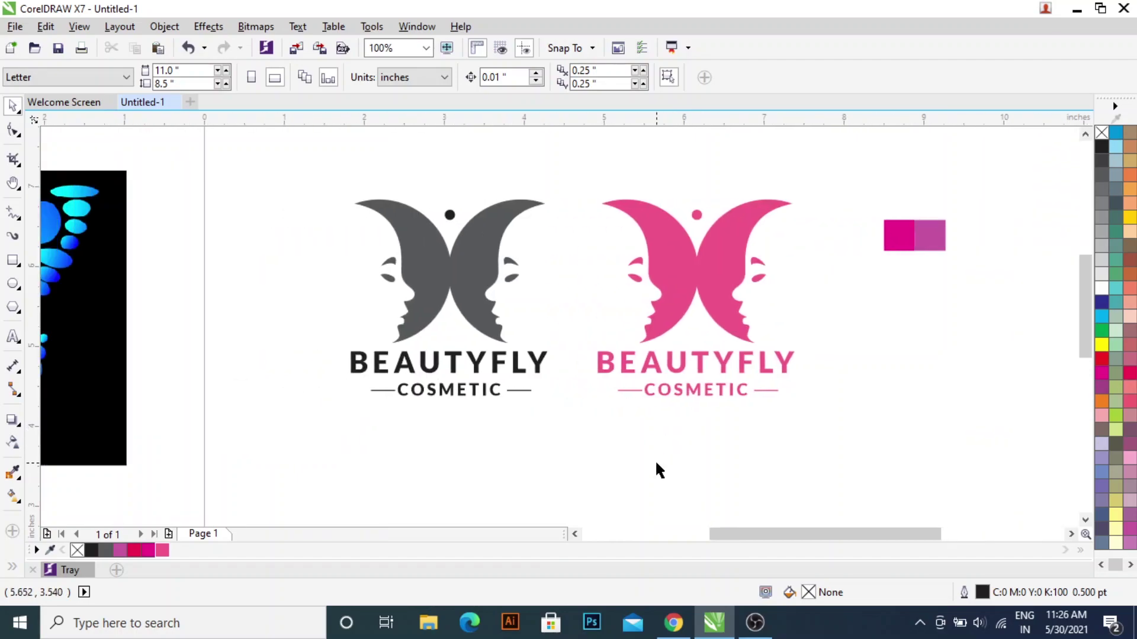